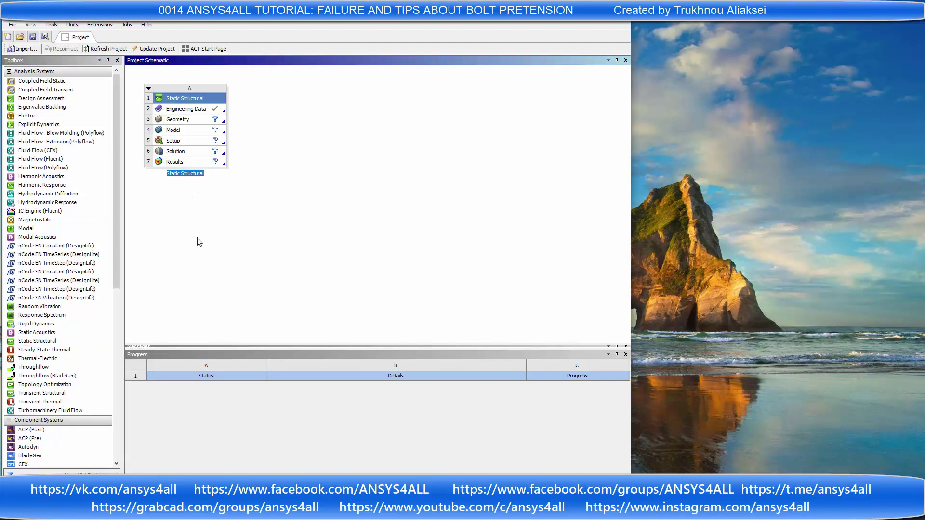
Step: Open the Static Structural geometry for editing in SpaceClaim and sketch a circle 20 mm in diameter on the grid plane
{"action": "left_click", "coordinate": [195, 119]}
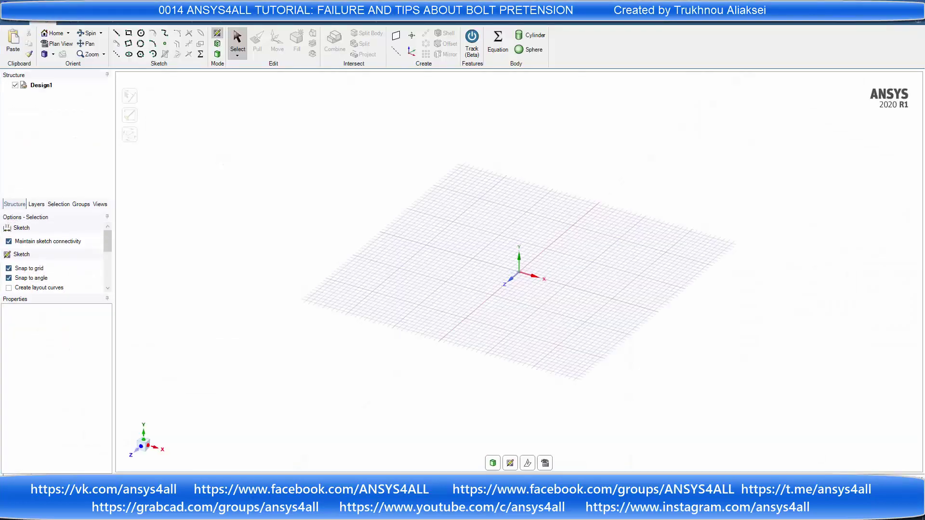
{"action": "key", "text": "c"}
{"action": "left_click", "coordinate": [473, 259]}
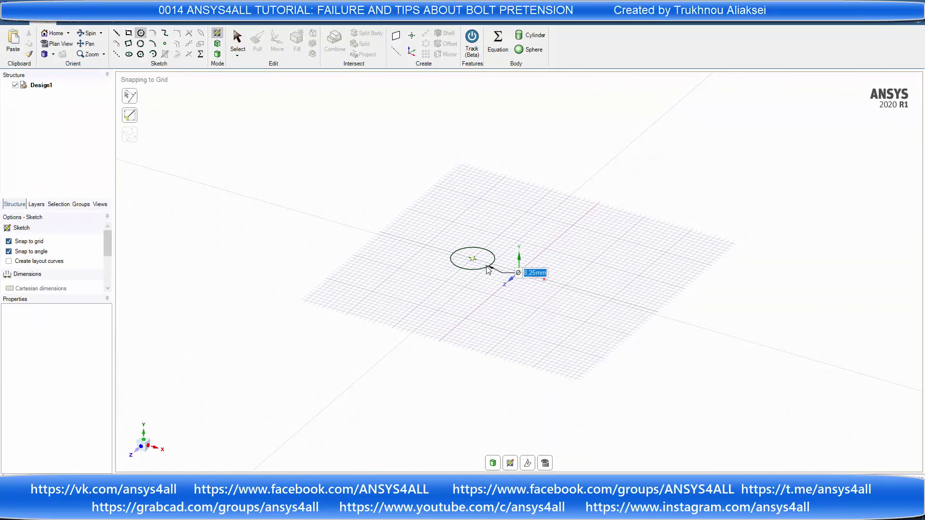
{"action": "type", "text": "20"}
{"action": "key", "text": "Return"}
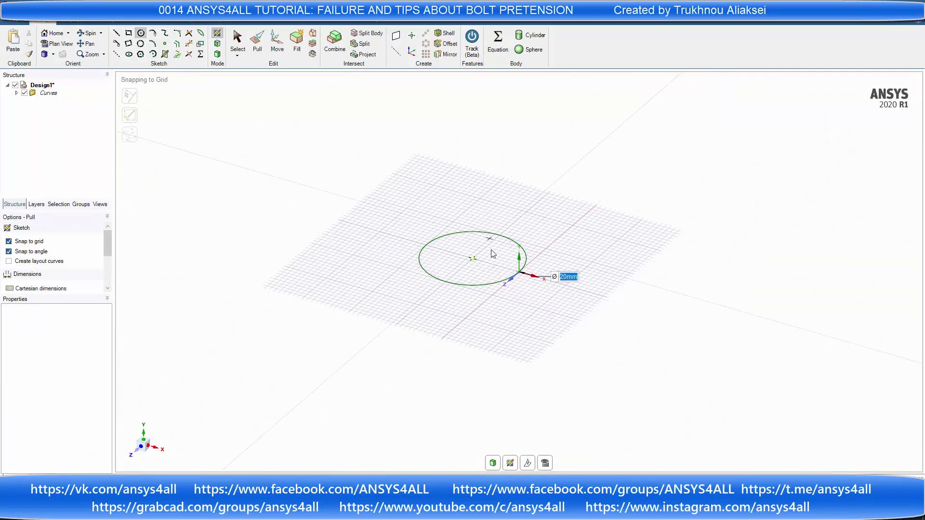
Step: Pull the circle upward into a solid cylindrical shank about five times as tall as its diameter
{"action": "key", "text": "p"}
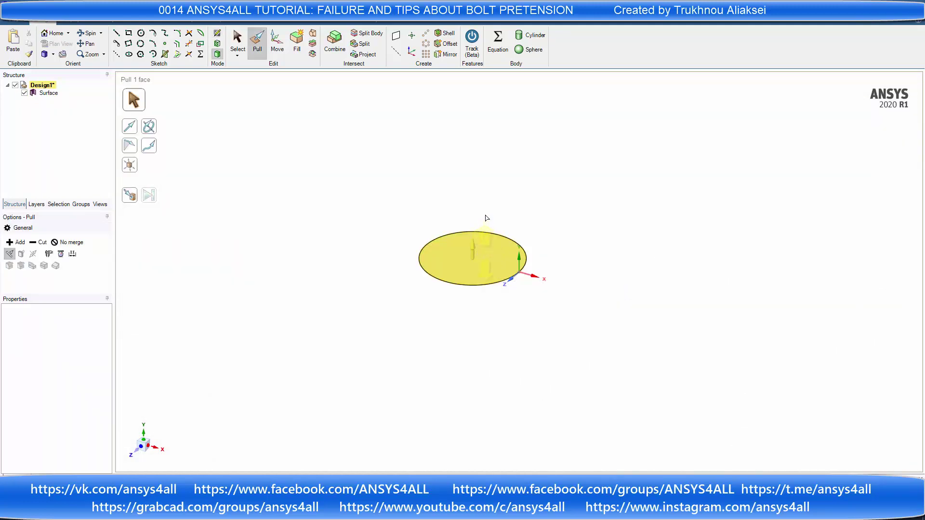
{"action": "left_click_drag", "start_coordinate": [487, 218], "coordinate": [483, 202]}
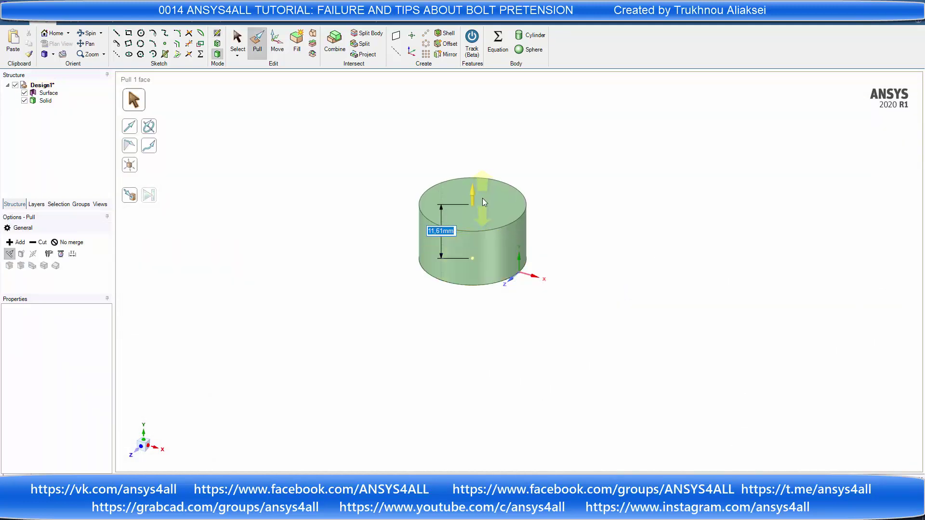
{"action": "type", "text": "40"}
{"action": "key", "text": "Return"}
{"action": "scroll", "coordinate": [499, 194], "scroll_direction": "down", "scroll_amount": 3}
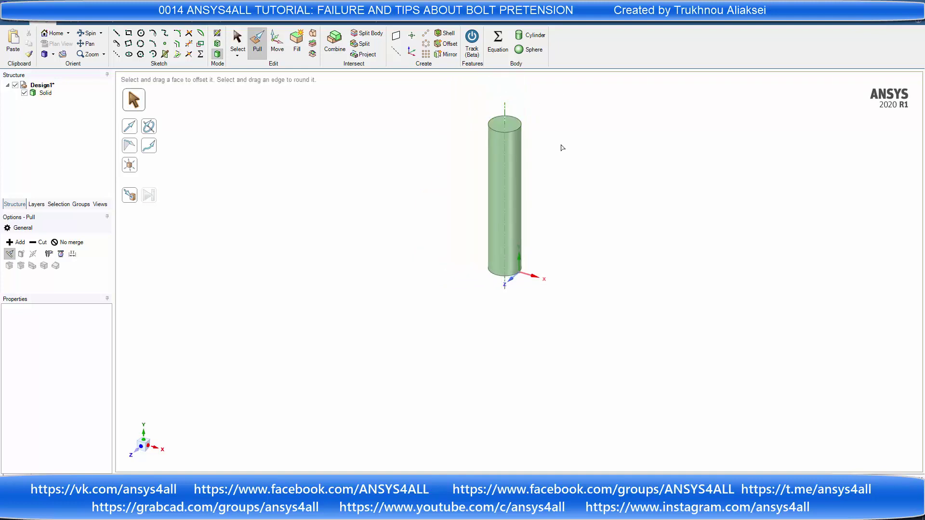
Step: Sketch two concentric circles on the shank's top face, one matching its edge and one 40 mm in diameter
{"action": "left_click", "coordinate": [141, 32]}
{"action": "left_click", "coordinate": [510, 126]}
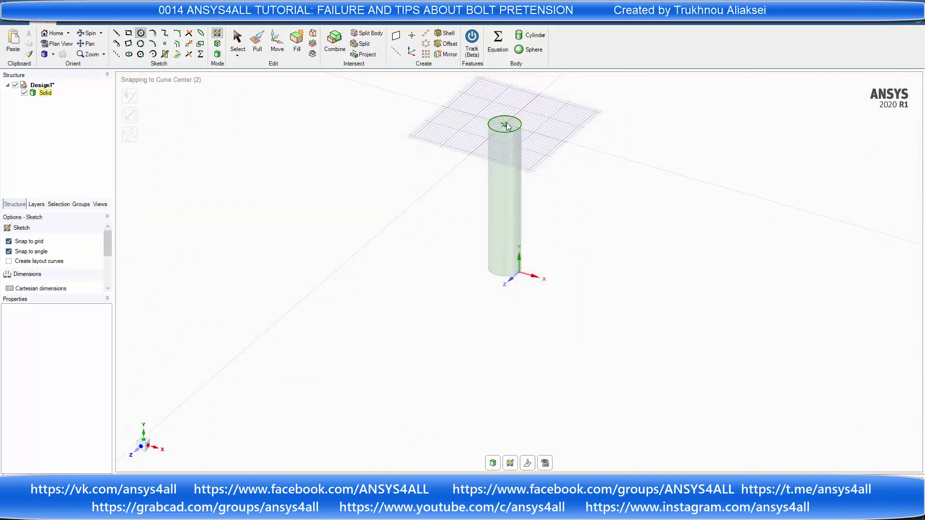
{"action": "left_click", "coordinate": [505, 123]}
{"action": "left_click", "coordinate": [520, 131]}
{"action": "left_click", "coordinate": [505, 123]}
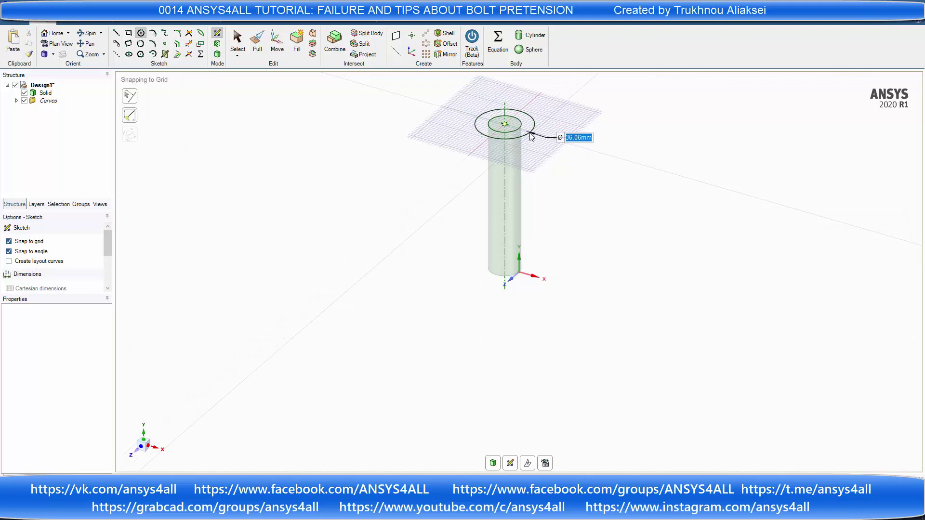
{"action": "type", "text": "40"}
{"action": "key", "text": "Return"}
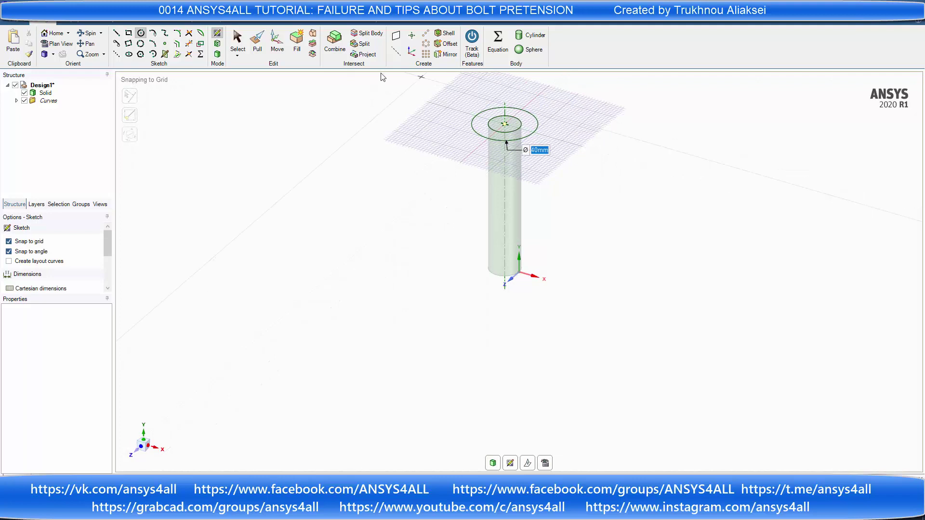
Step: Pull the disc's ring and inner face upward with No merge to form a bolt head about half its diameter high
{"action": "left_click", "coordinate": [133, 121]}
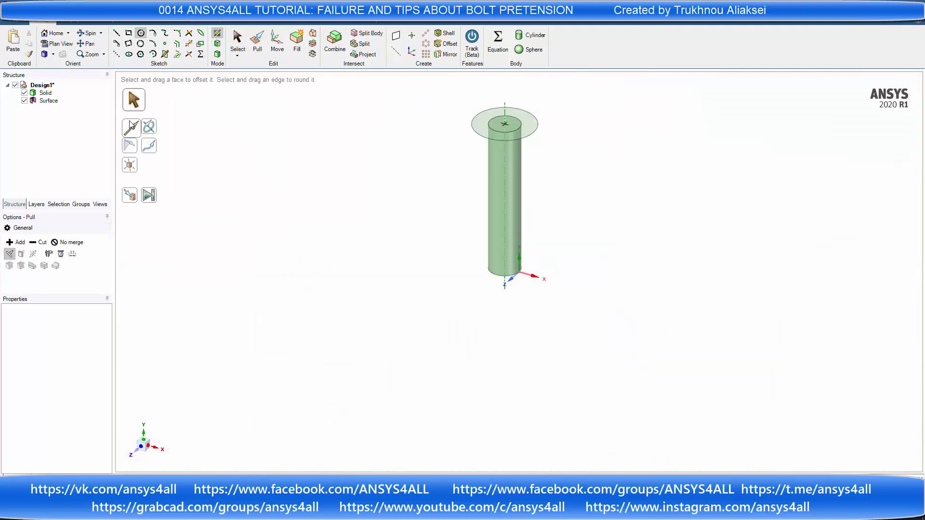
{"action": "left_click", "coordinate": [54, 242]}
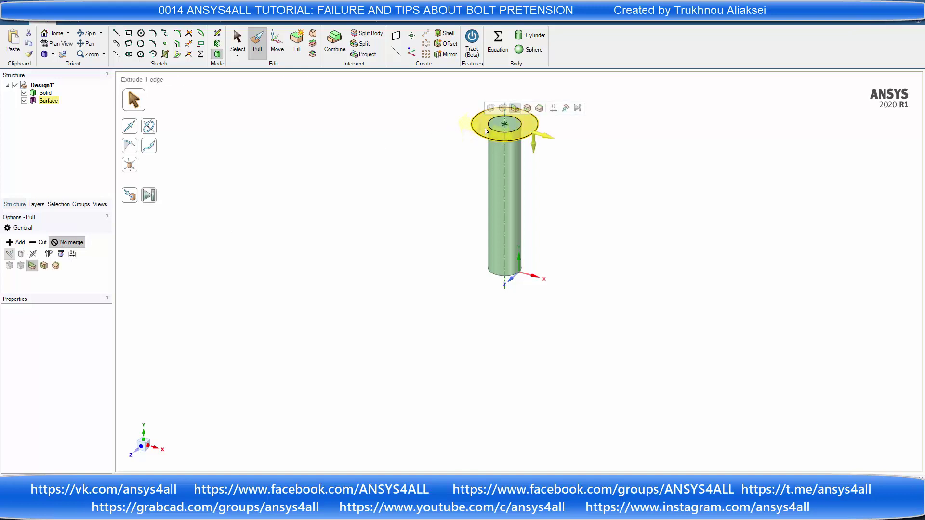
{"action": "left_click", "coordinate": [496, 127]}
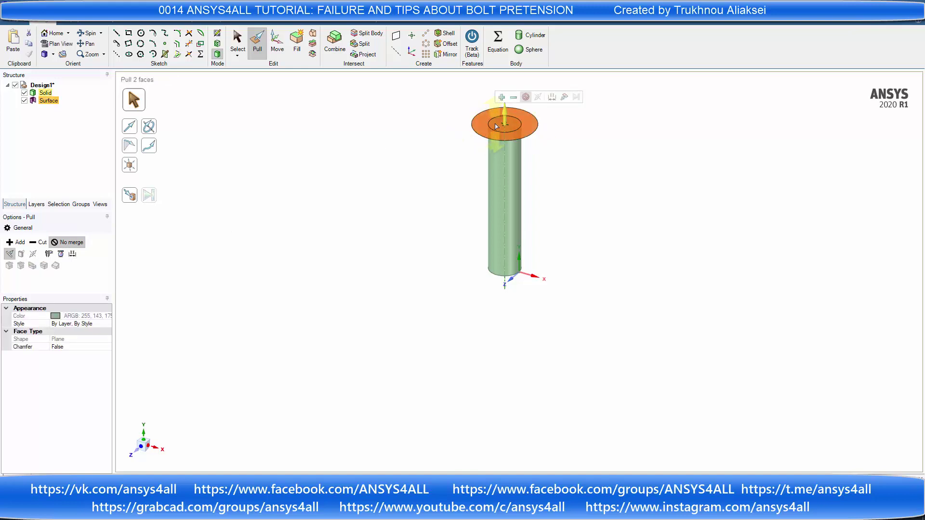
{"action": "left_click_drag", "start_coordinate": [497, 127], "coordinate": [497, 121]}
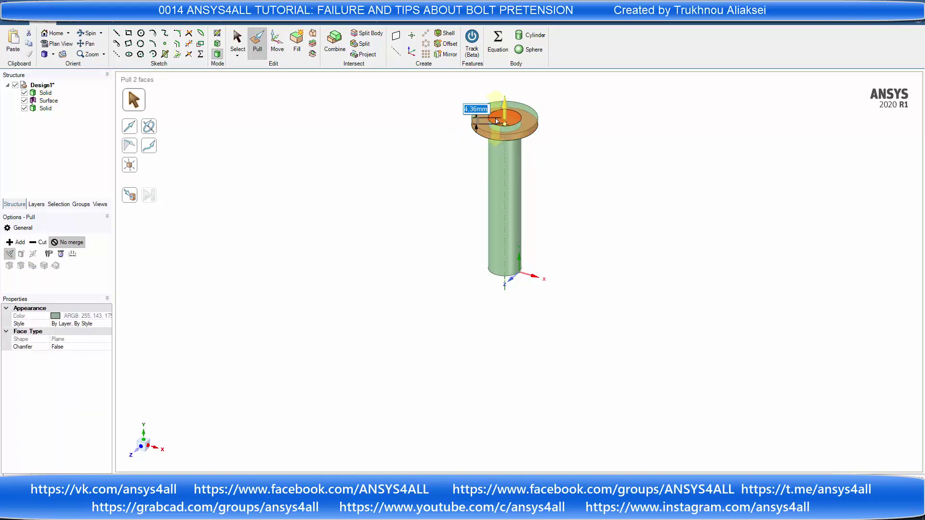
{"action": "type", "text": "10"}
{"action": "key", "text": "Return"}
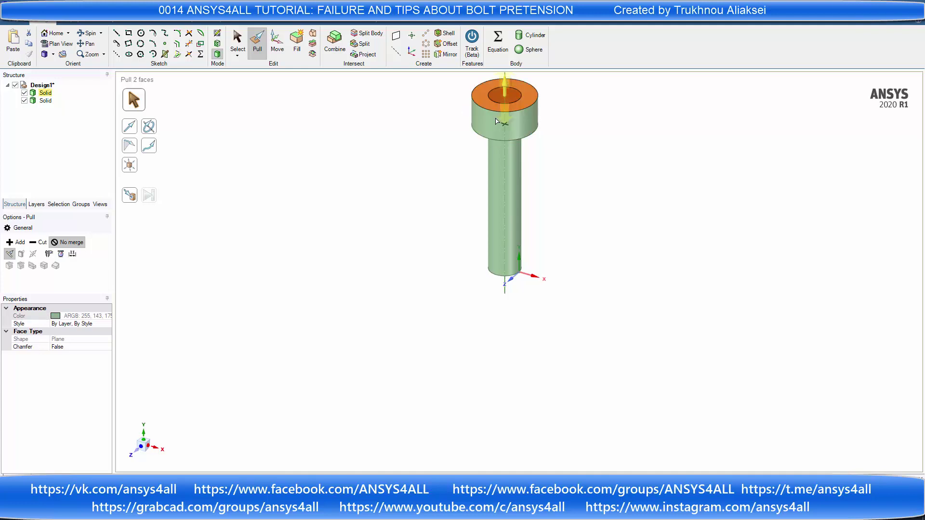
{"action": "scroll", "coordinate": [527, 88], "scroll_direction": "down", "scroll_amount": 2}
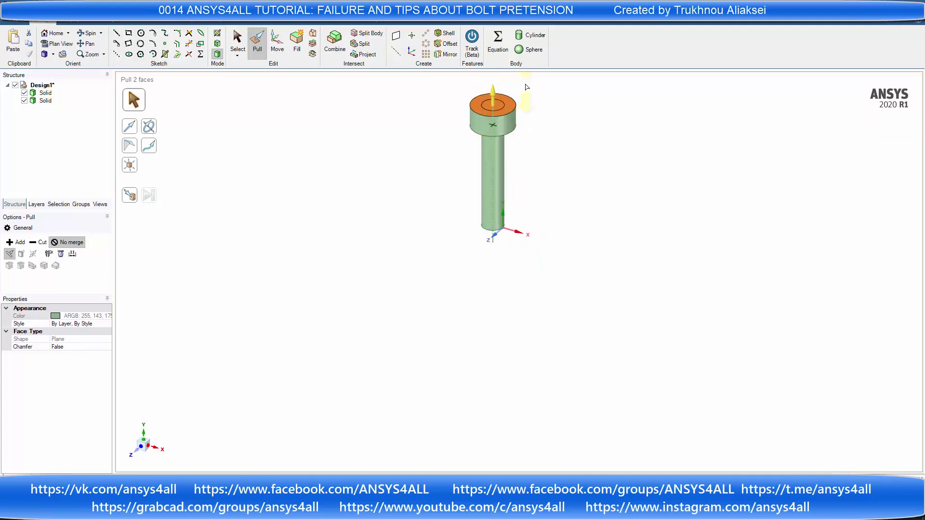
{"action": "left_click", "coordinate": [491, 103]}
{"action": "left_click", "coordinate": [452, 134]}
Step: Combine the head ring and the shank into a single solid
{"action": "left_click", "coordinate": [238, 42]}
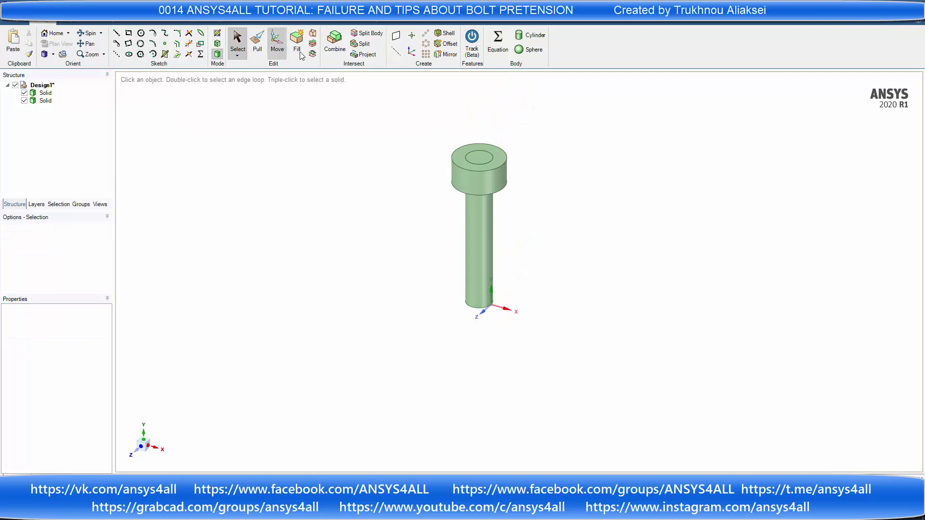
{"action": "left_click", "coordinate": [343, 42]}
{"action": "left_click", "coordinate": [483, 160]}
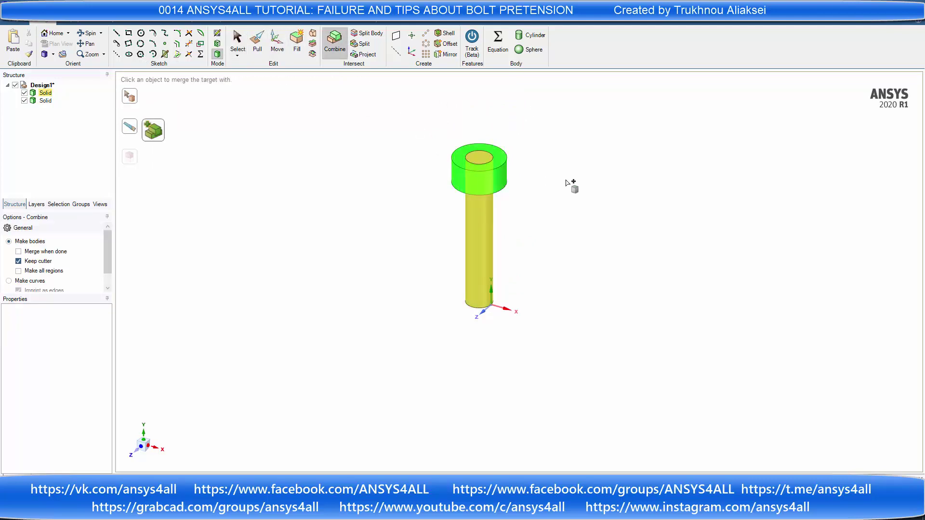
{"action": "left_click", "coordinate": [484, 212]}
{"action": "key", "text": "Escape"}
Step: Mirror the bolt body about the shank's free end face, merging both halves into a double-headed bolt
{"action": "middle_click_drag", "start_coordinate": [487, 217], "coordinate": [513, 102]}
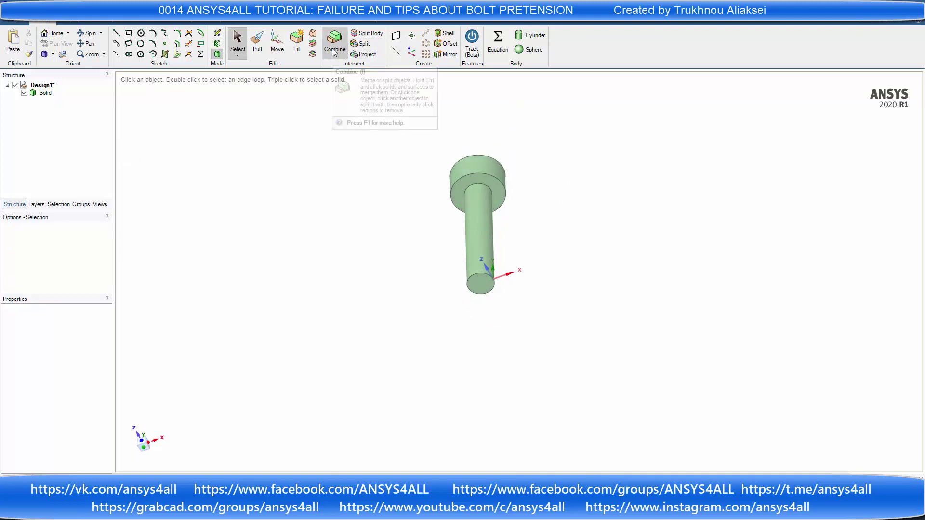
{"action": "left_click", "coordinate": [446, 53]}
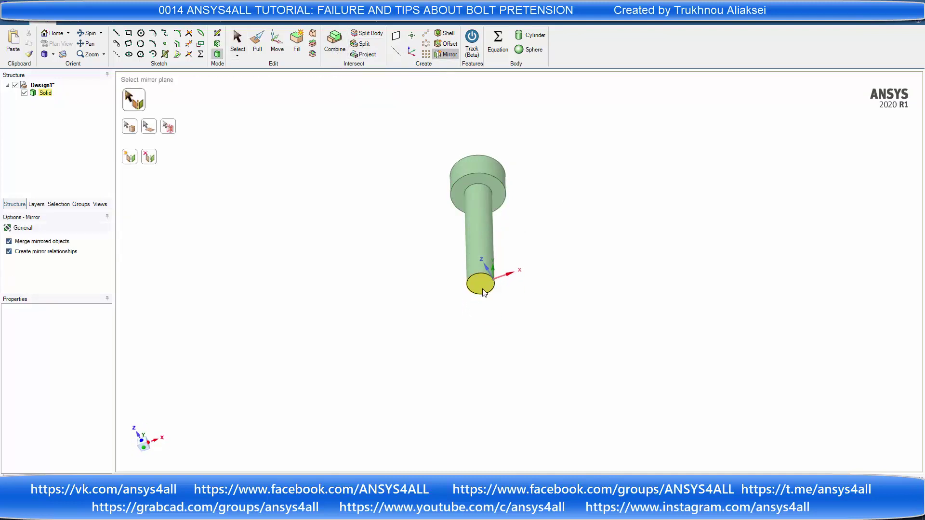
{"action": "left_click", "coordinate": [481, 283]}
{"action": "left_click", "coordinate": [481, 227]}
{"action": "scroll", "coordinate": [583, 220], "scroll_direction": "down", "scroll_amount": 3}
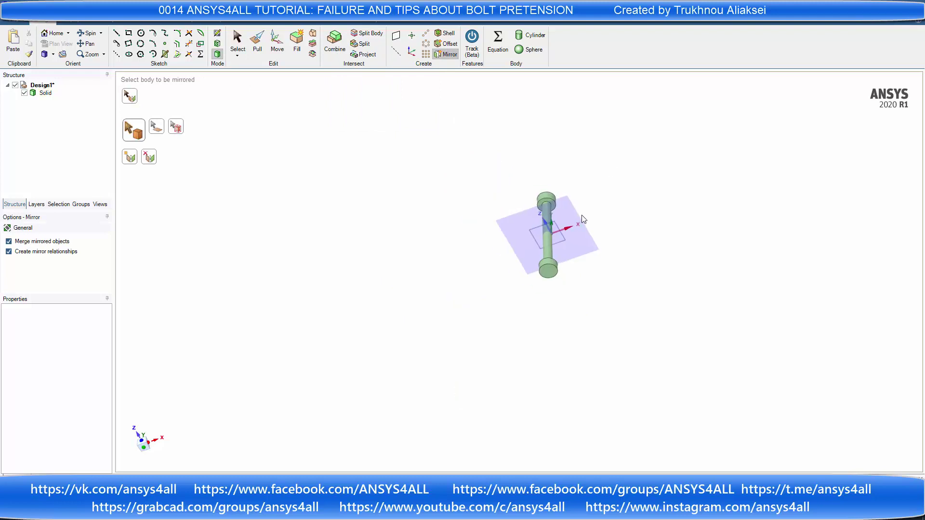
{"action": "middle_click_drag", "start_coordinate": [583, 220], "coordinate": [574, 282]}
{"action": "key", "text": "Escape"}
Step: Create a plane on the lower head's inner annular face and split the bolt body with it
{"action": "scroll", "coordinate": [541, 289], "scroll_direction": "up", "scroll_amount": 3}
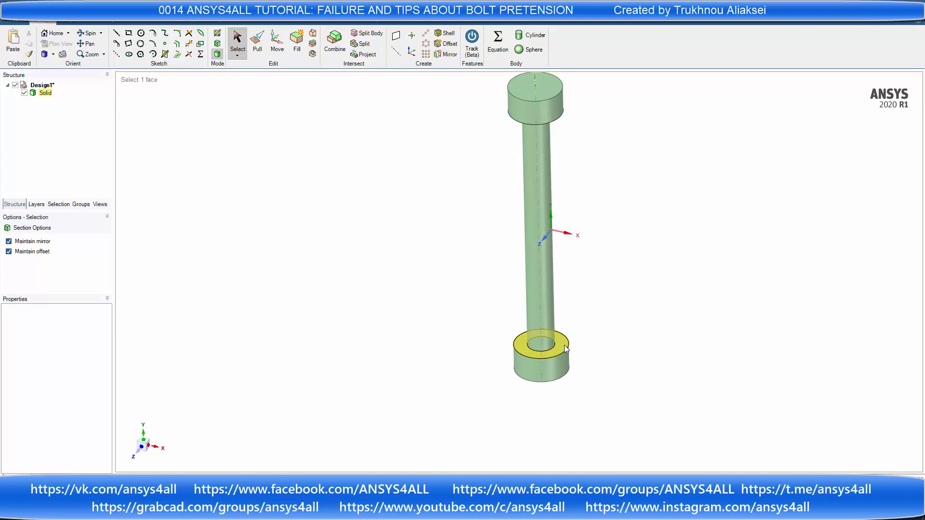
{"action": "left_click", "coordinate": [565, 345]}
{"action": "left_click", "coordinate": [396, 35]}
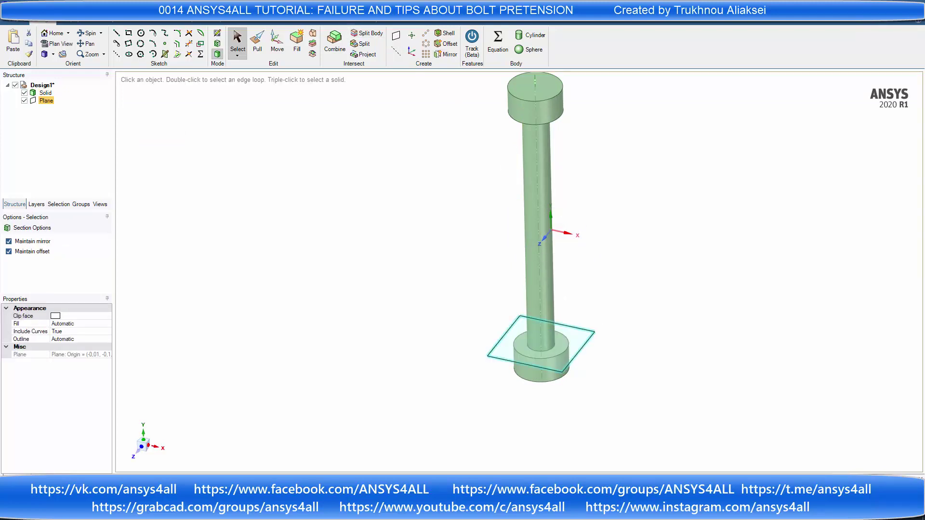
{"action": "left_click", "coordinate": [334, 41]}
{"action": "left_click", "coordinate": [525, 357]}
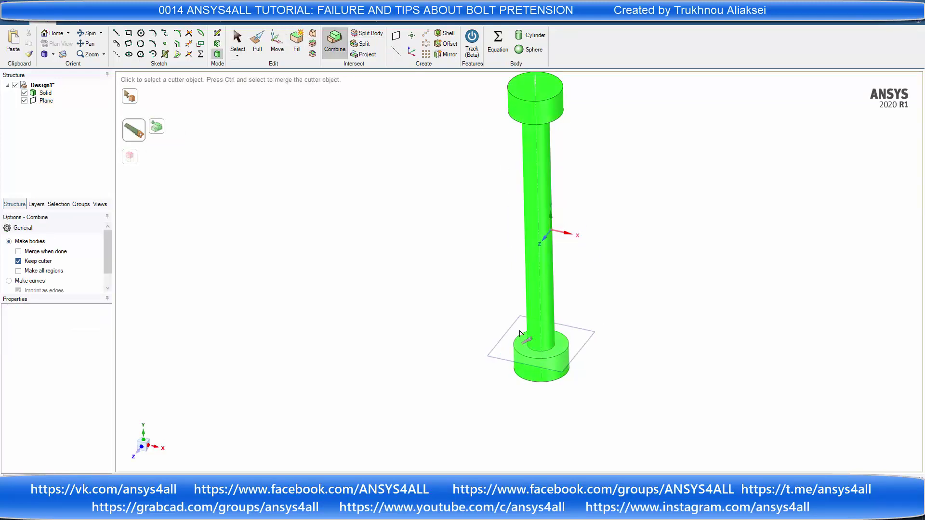
{"action": "left_click", "coordinate": [508, 365]}
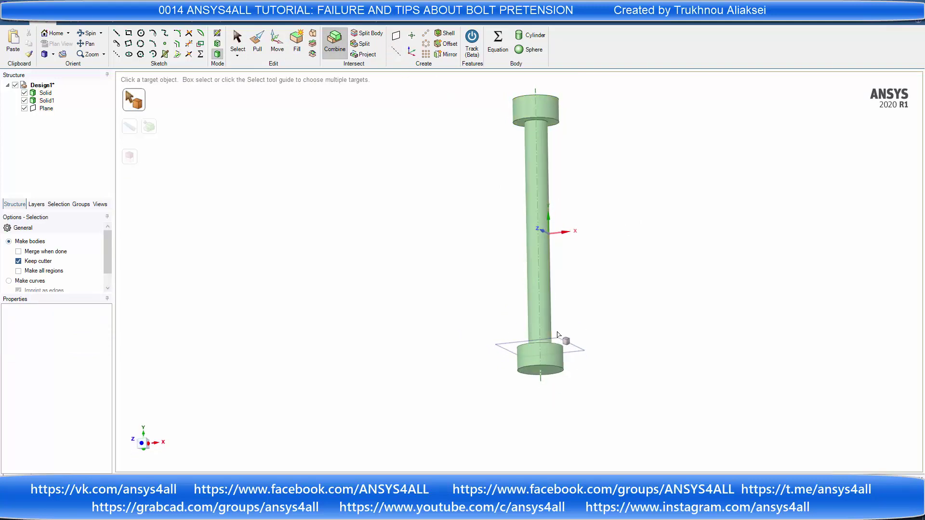
{"action": "key", "text": "Escape"}
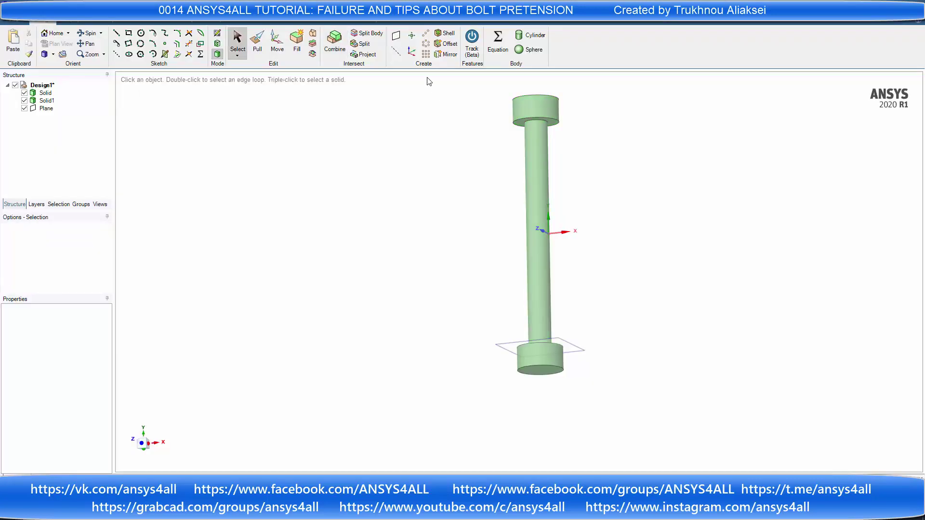
Step: Create a plane on the upper head's underside and split the remaining bolt body with it
{"action": "left_click", "coordinate": [395, 38]}
{"action": "left_click", "coordinate": [519, 123]}
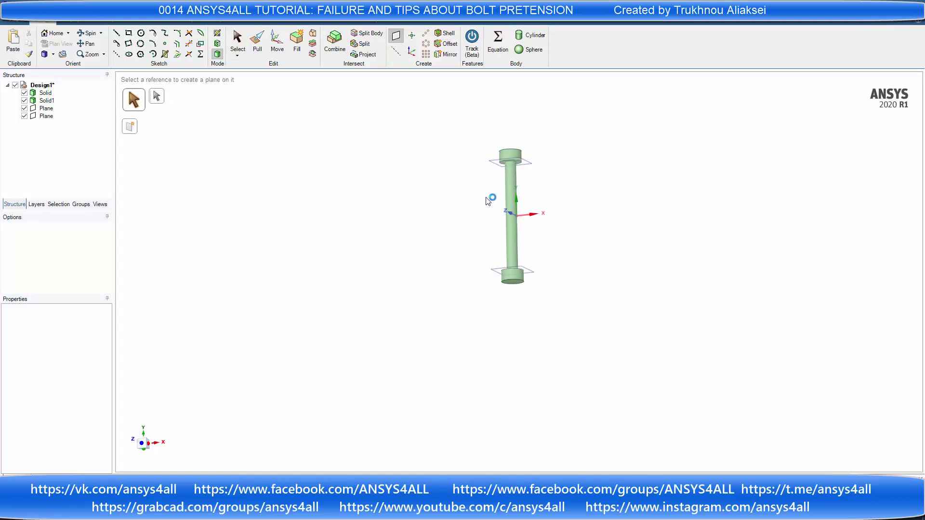
{"action": "left_click", "coordinate": [334, 38]}
{"action": "left_click", "coordinate": [509, 195]}
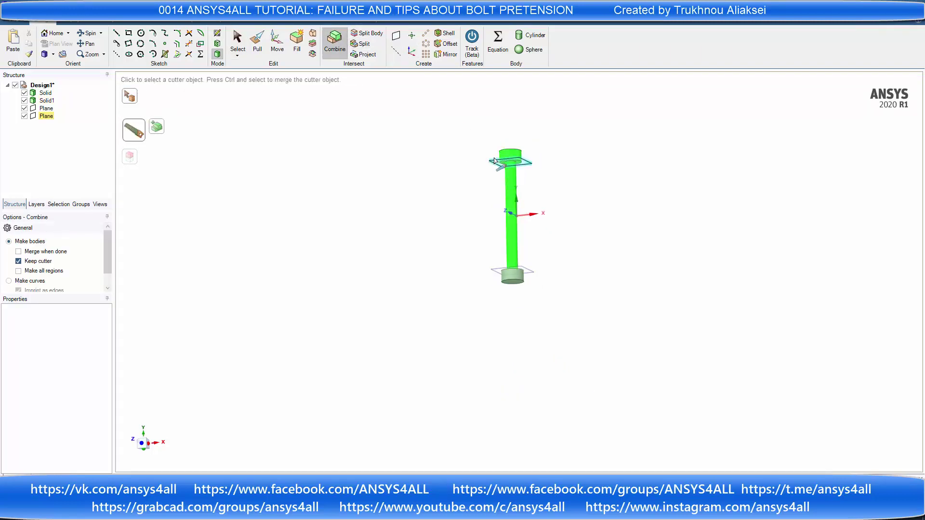
{"action": "left_click", "coordinate": [501, 169]}
{"action": "key", "text": "Escape"}
Step: Delete the two cutting planes at the lower and upper heads
{"action": "middle_click_drag", "start_coordinate": [546, 180], "coordinate": [533, 244]}
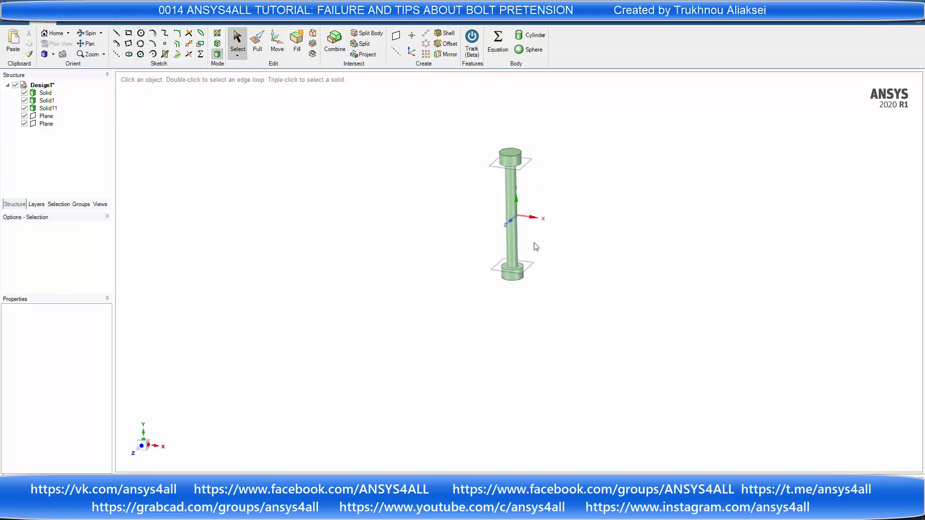
{"action": "left_click", "coordinate": [530, 271]}
{"action": "key", "text": "Delete"}
{"action": "left_click", "coordinate": [504, 174]}
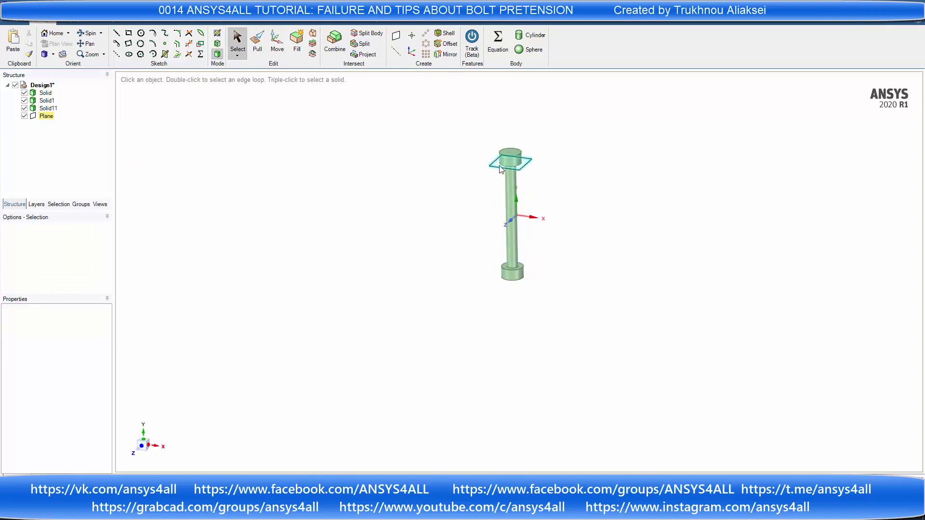
{"action": "key", "text": "Delete"}
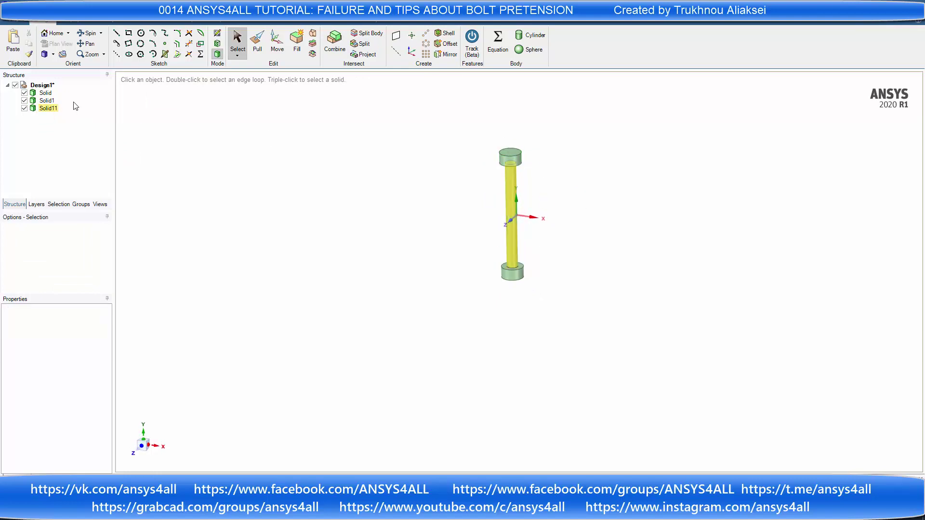
Step: Move the three solids together into a new component, keeping its default name
{"action": "left_click", "coordinate": [46, 93]}
{"action": "left_click", "coordinate": [52, 108], "text": "shift"}
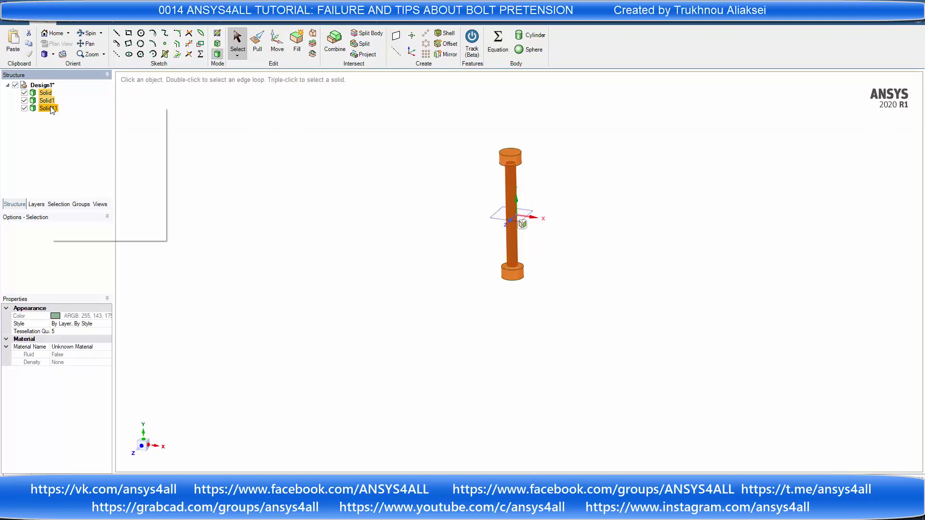
{"action": "right_click", "coordinate": [51, 108]}
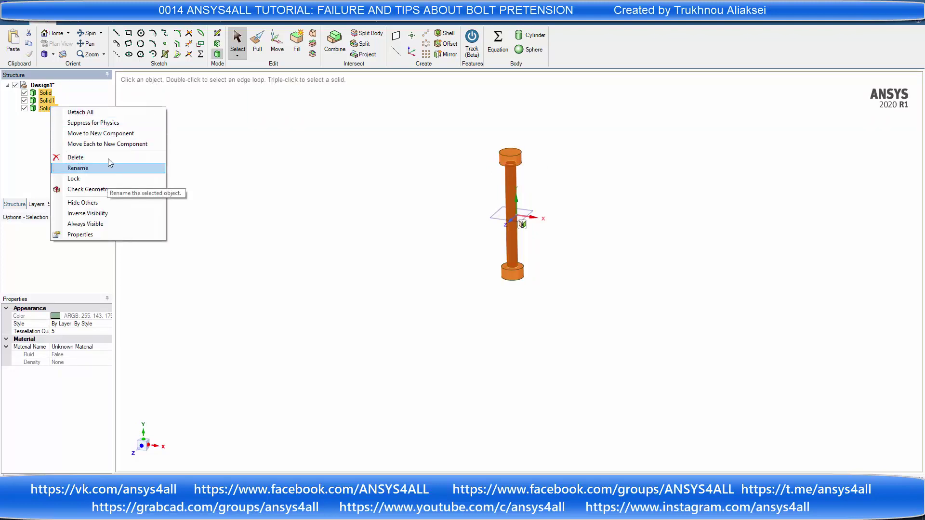
{"action": "left_click", "coordinate": [91, 133]}
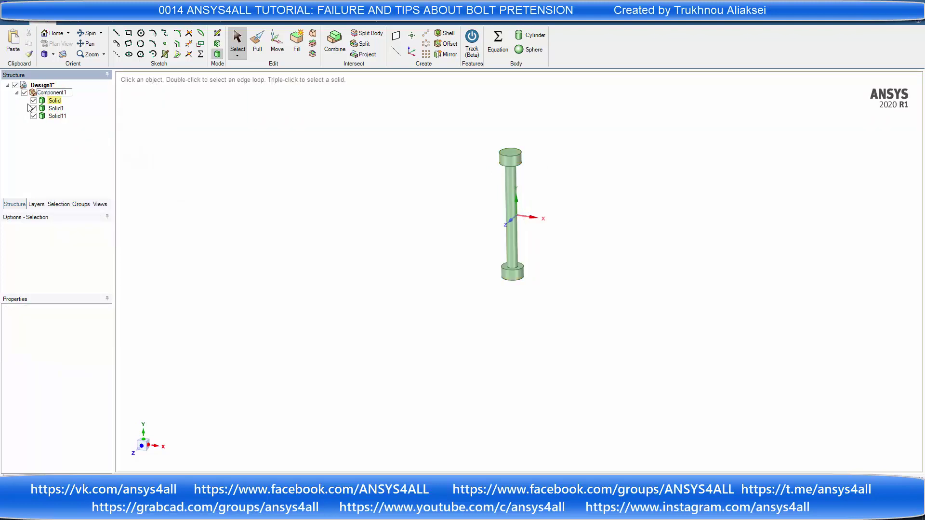
{"action": "key", "text": "Return"}
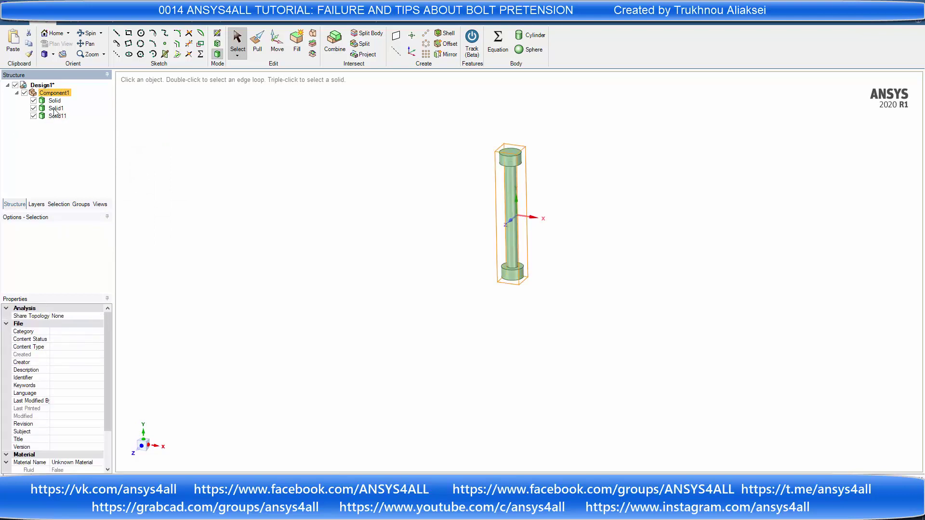
Step: Set the Share Topology property of the bolt component to Merge
{"action": "left_click", "coordinate": [101, 315]}
{"action": "left_click", "coordinate": [100, 317]}
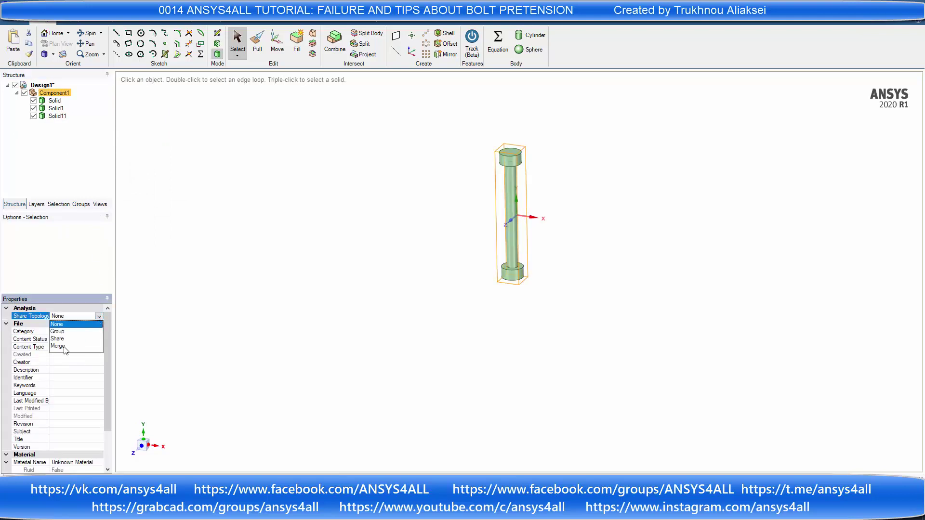
{"action": "left_click", "coordinate": [58, 346]}
{"action": "left_click", "coordinate": [217, 183]}
{"action": "scroll", "coordinate": [217, 183], "scroll_direction": "down", "scroll_amount": 2}
Step: Duplicate the bolt component and move the copy along the X axis so it stands beside the original
{"action": "left_click", "coordinate": [54, 92]}
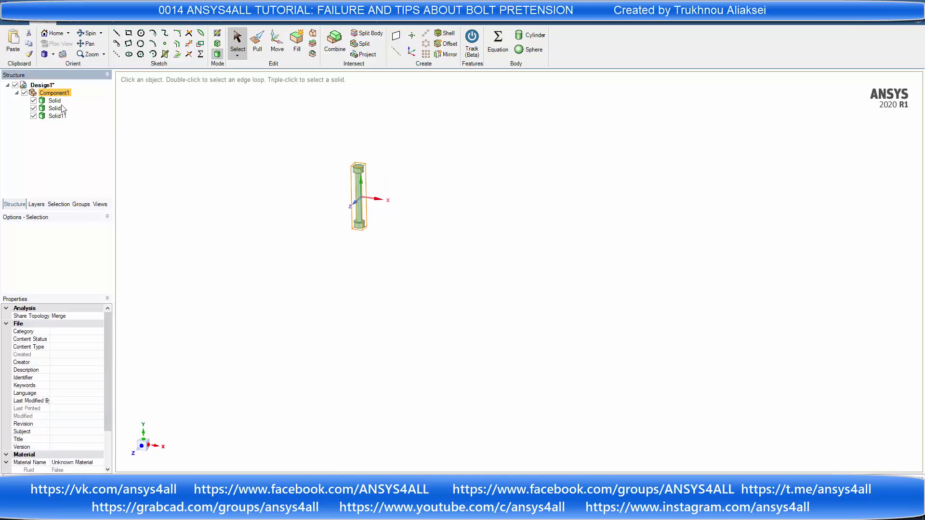
{"action": "key", "text": "ctrl+c"}
{"action": "key", "text": "ctrl+v"}
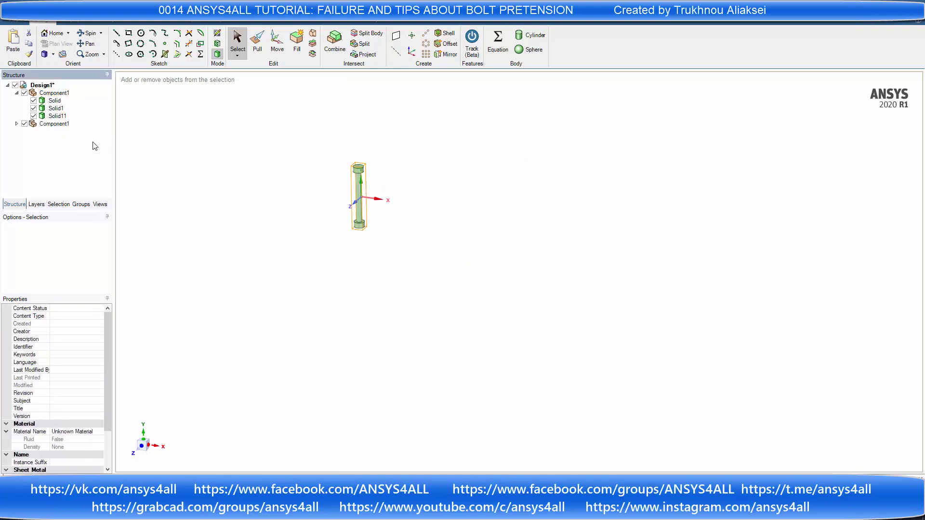
{"action": "left_click", "coordinate": [271, 48]}
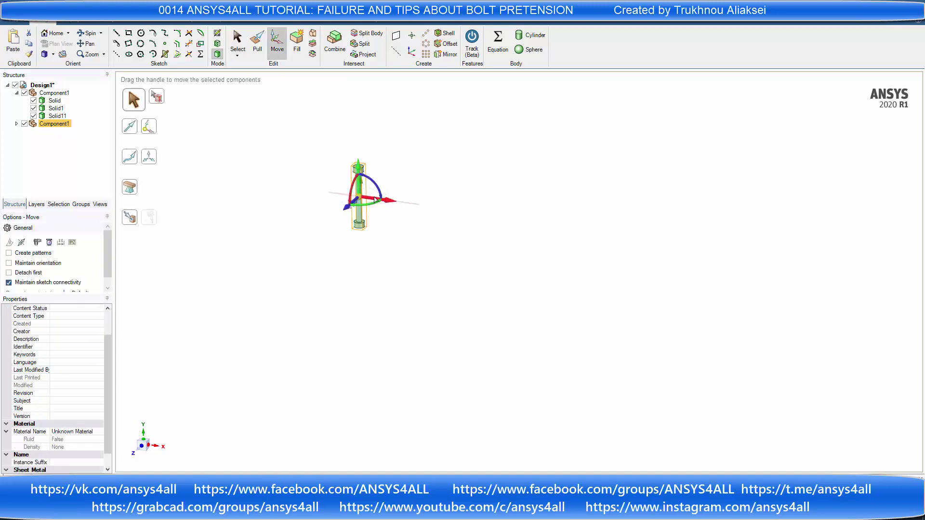
{"action": "left_click_drag", "start_coordinate": [399, 200], "coordinate": [417, 205]}
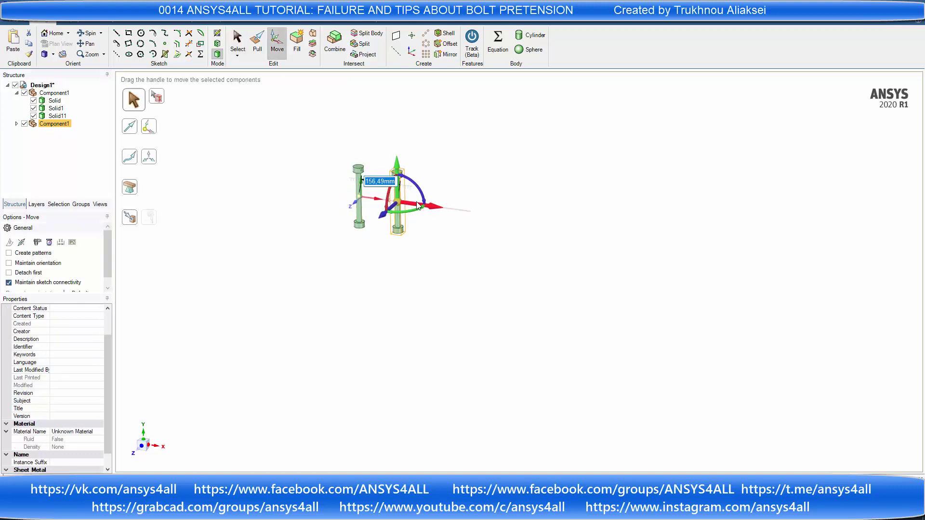
{"action": "key", "text": "Escape"}
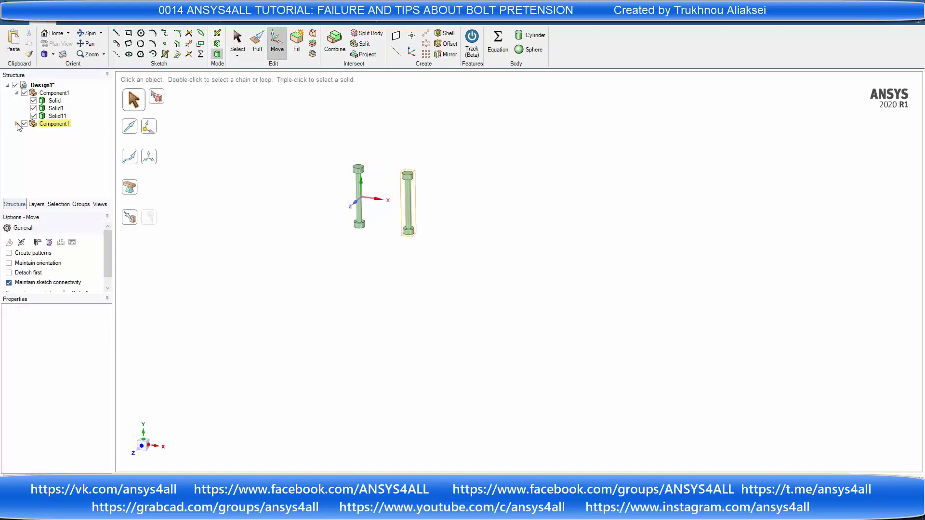
Step: Duplicate both bolt components together and move the two copies 400 mm along the X axis
{"action": "left_click", "coordinate": [16, 92]}
{"action": "left_click", "coordinate": [54, 92]}
{"action": "left_click", "coordinate": [54, 100], "text": "ctrl"}
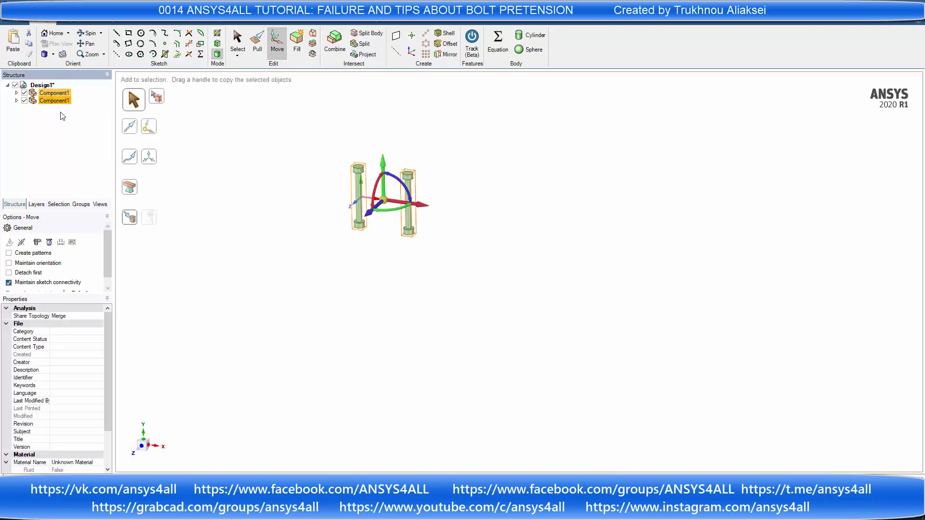
{"action": "key", "text": "ctrl+c"}
{"action": "key", "text": "ctrl+v"}
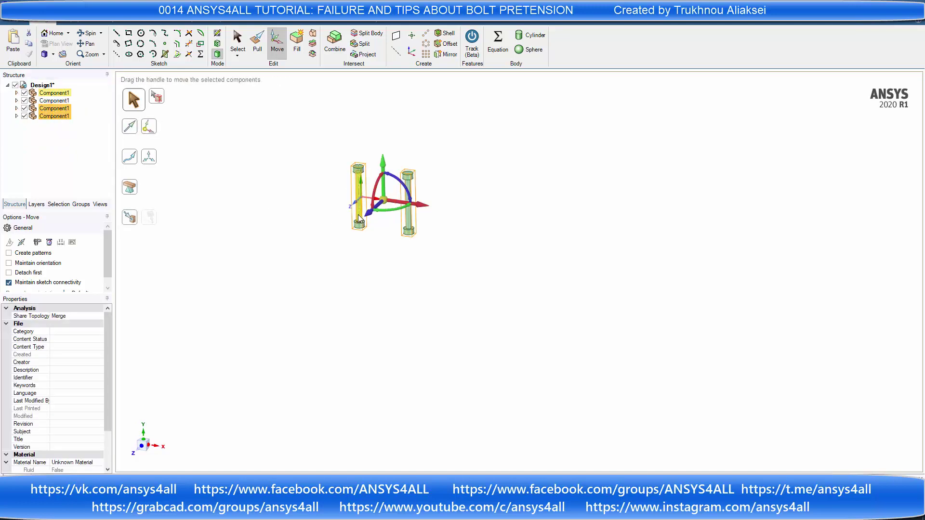
{"action": "left_click_drag", "start_coordinate": [396, 207], "coordinate": [484, 221]}
{"action": "type", "text": "400"}
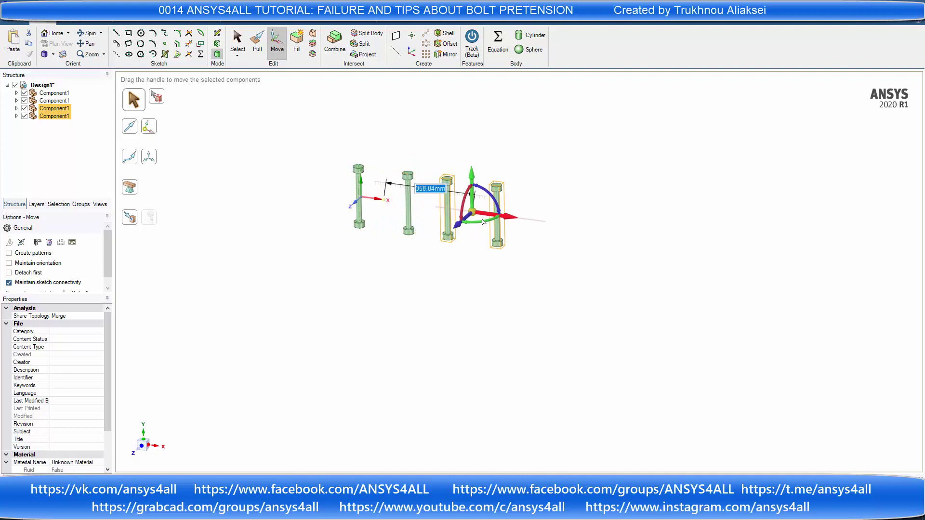
{"action": "key", "text": "Return"}
{"action": "left_click", "coordinate": [457, 275]}
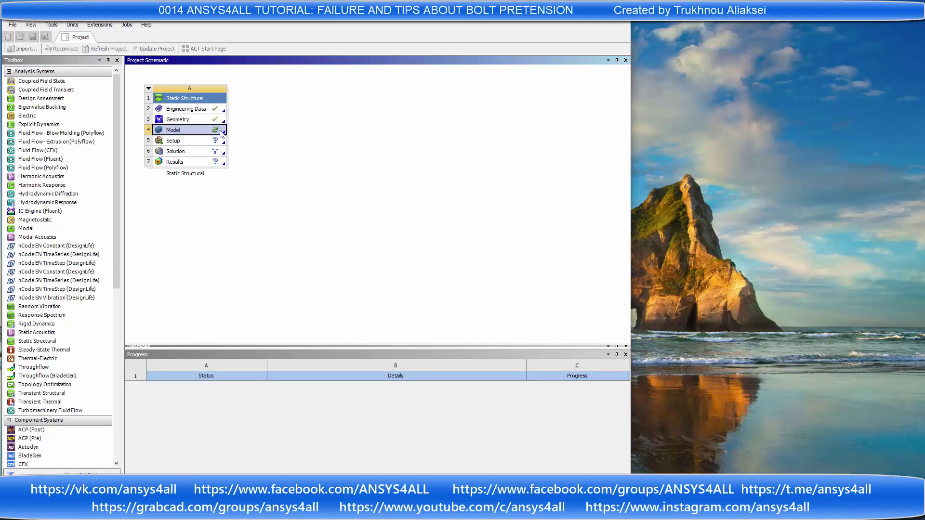
Step: Open the static structural model in Mechanical and examine the imported bolt components and the first component's solids
{"action": "left_click", "coordinate": [598, 12]}
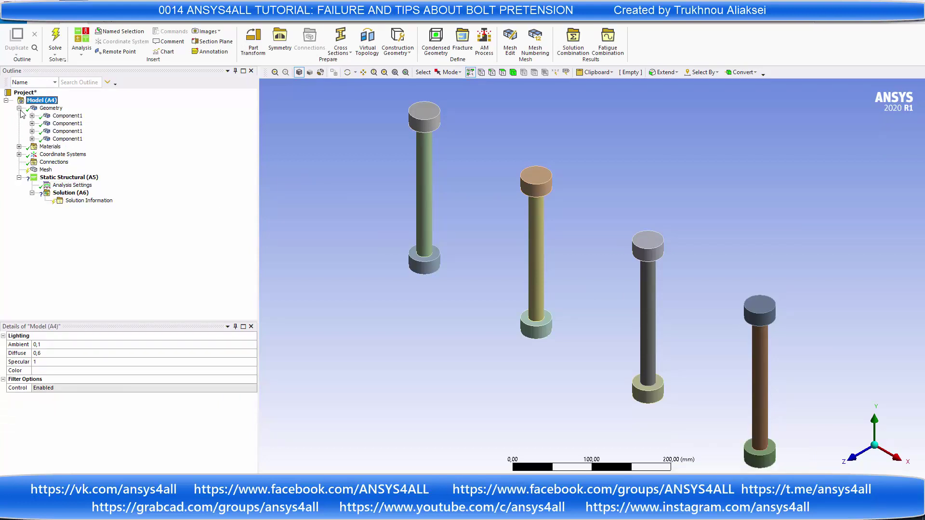
{"action": "left_click", "coordinate": [67, 115]}
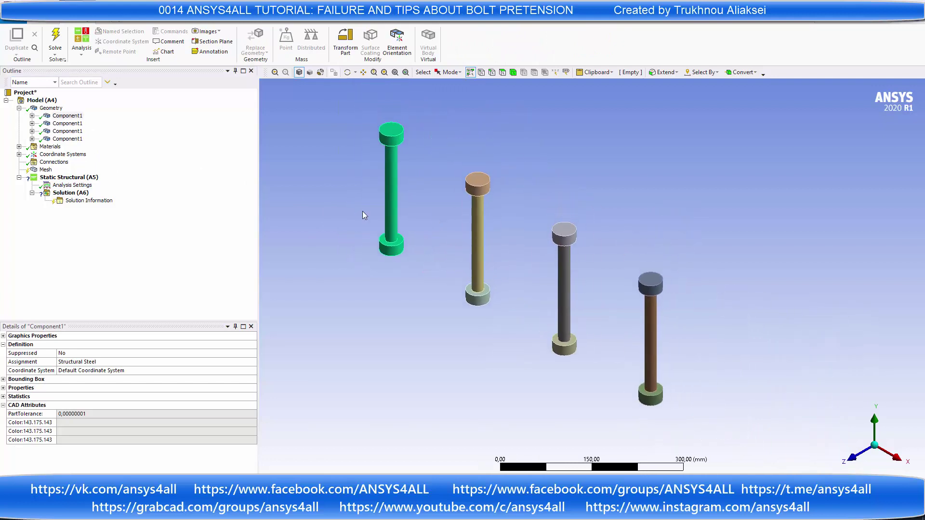
{"action": "left_click", "coordinate": [32, 115]}
{"action": "left_click", "coordinate": [71, 123]}
{"action": "left_click", "coordinate": [70, 131]}
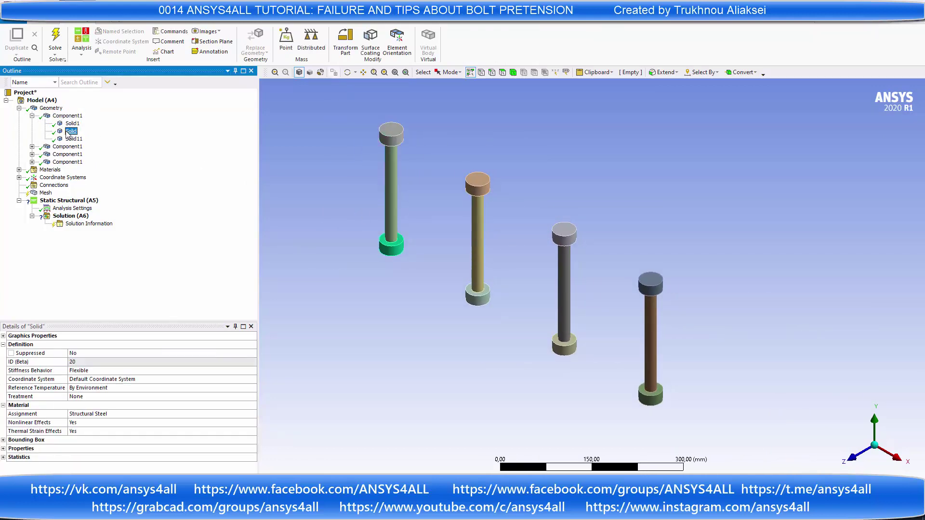
{"action": "left_click", "coordinate": [67, 147]}
{"action": "left_click", "coordinate": [19, 108]}
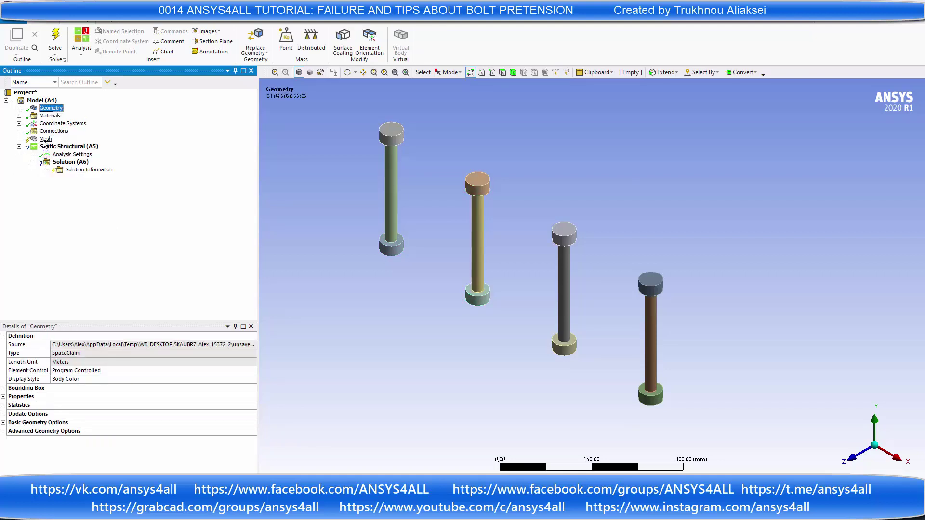
Step: Generate the mesh for all four bolts with the default mesh settings
{"action": "right_click", "coordinate": [45, 140]}
{"action": "left_click", "coordinate": [371, 258]}
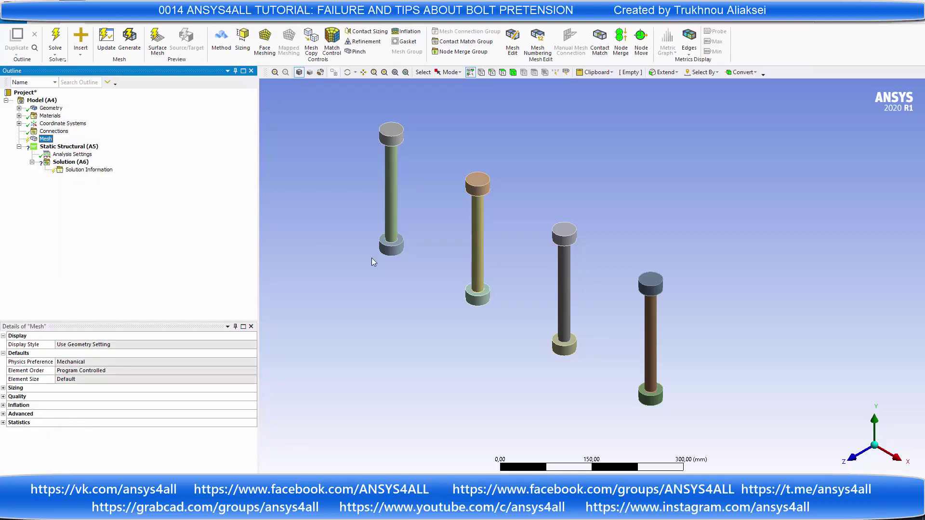
{"action": "left_click", "coordinate": [372, 258]}
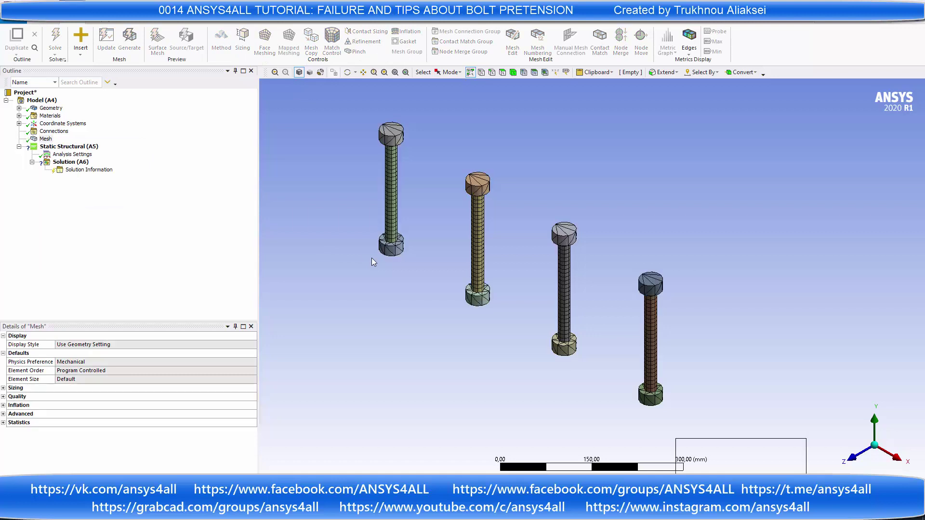
{"action": "left_click", "coordinate": [45, 139]}
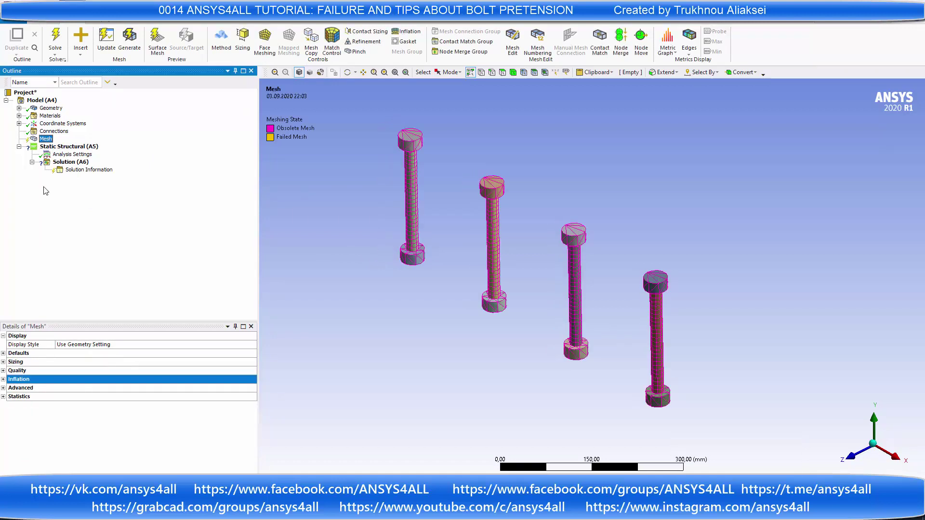
Step: Insert a mesh method scoped to all 12 bodies and set it to Tetrahedrons
{"action": "right_click", "coordinate": [44, 140]}
{"action": "mouse_move", "coordinate": [70, 143]}
{"action": "left_click", "coordinate": [166, 142]}
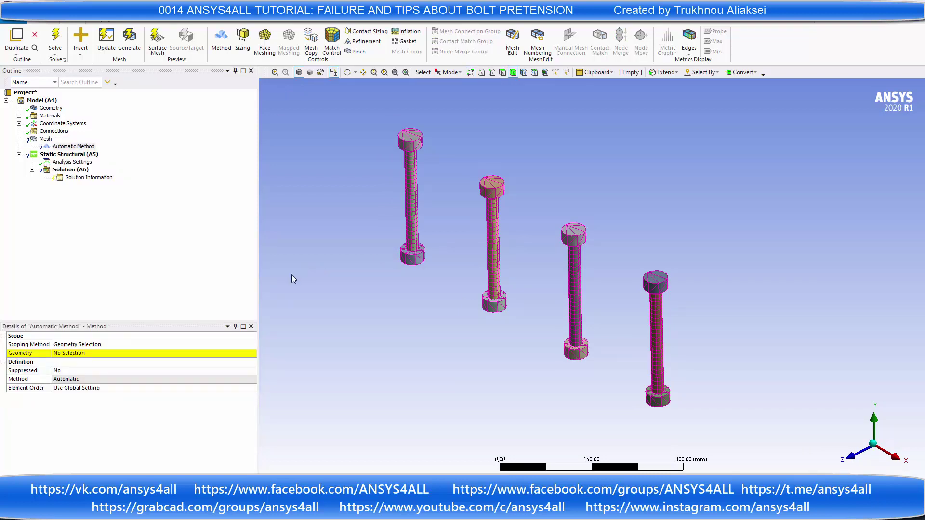
{"action": "key", "text": "ctrl+a"}
{"action": "left_click", "coordinate": [91, 354]}
{"action": "left_click", "coordinate": [93, 354]}
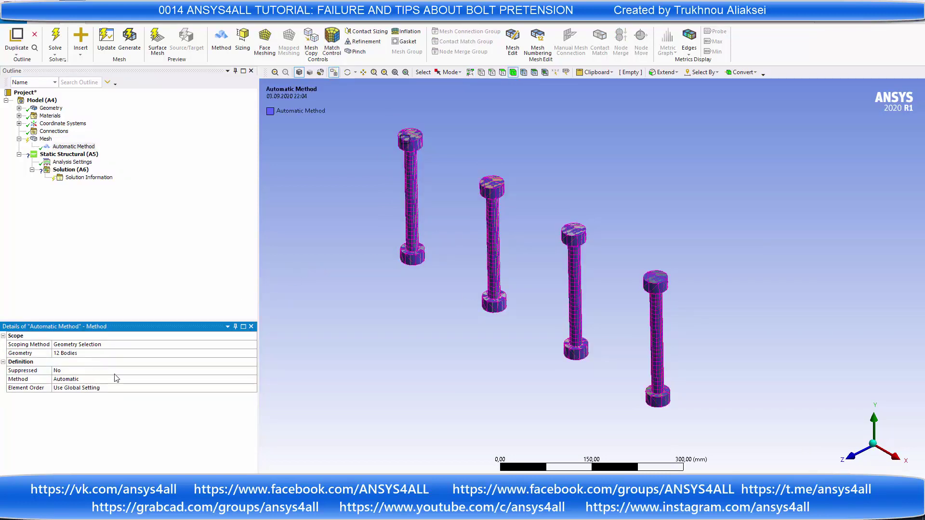
{"action": "left_click", "coordinate": [159, 378]}
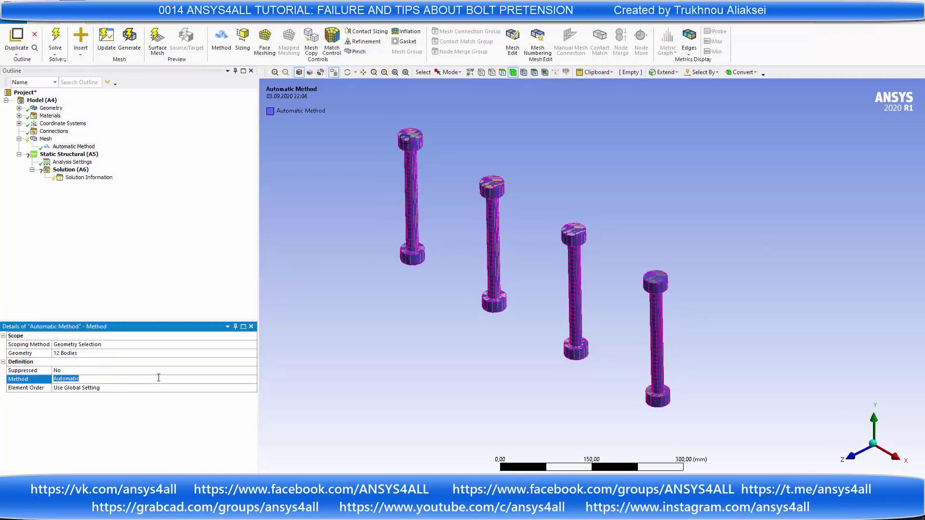
{"action": "left_click", "coordinate": [252, 380]}
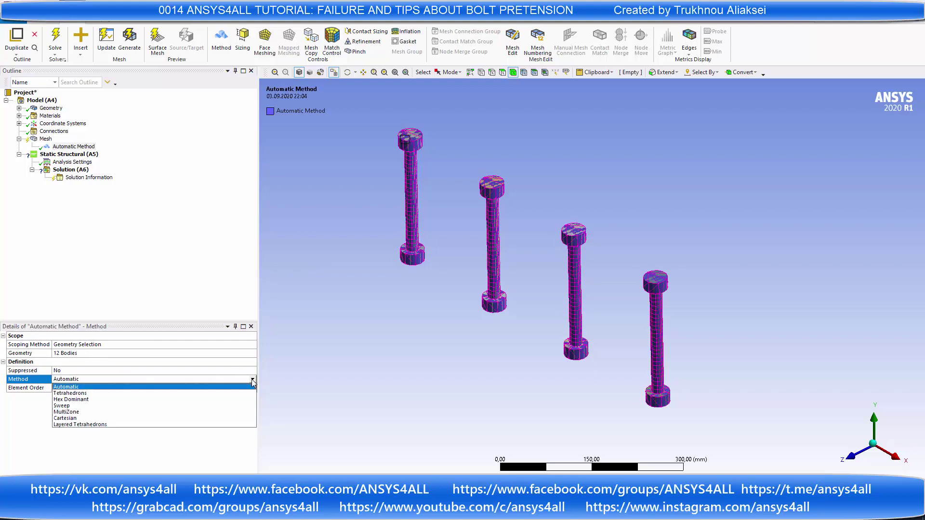
{"action": "left_click", "coordinate": [229, 394]}
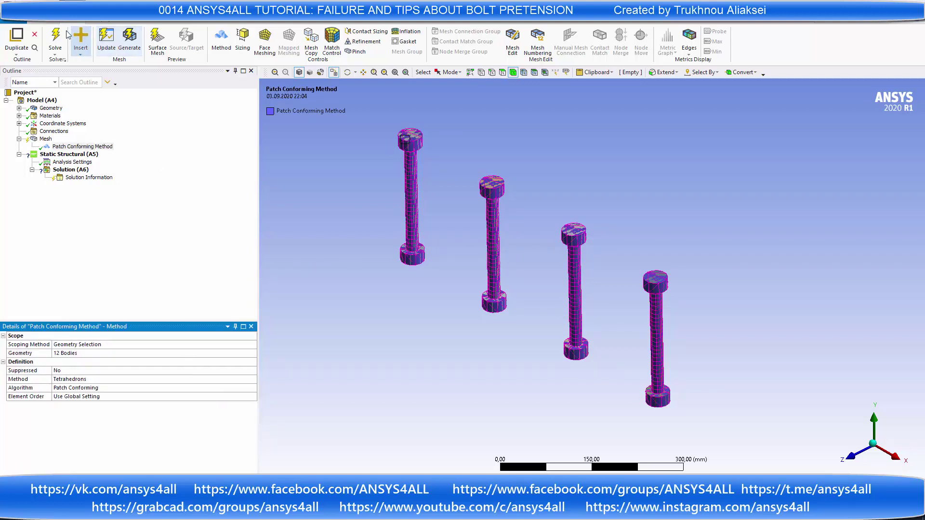
Step: Regenerate the mesh with the tetrahedral method and inspect it on the bolts
{"action": "right_click", "coordinate": [45, 140]}
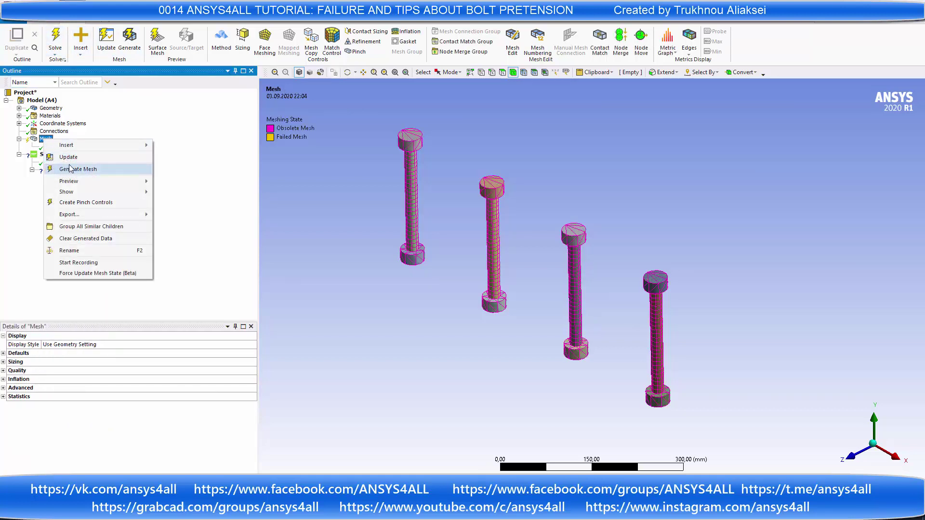
{"action": "left_click", "coordinate": [519, 267]}
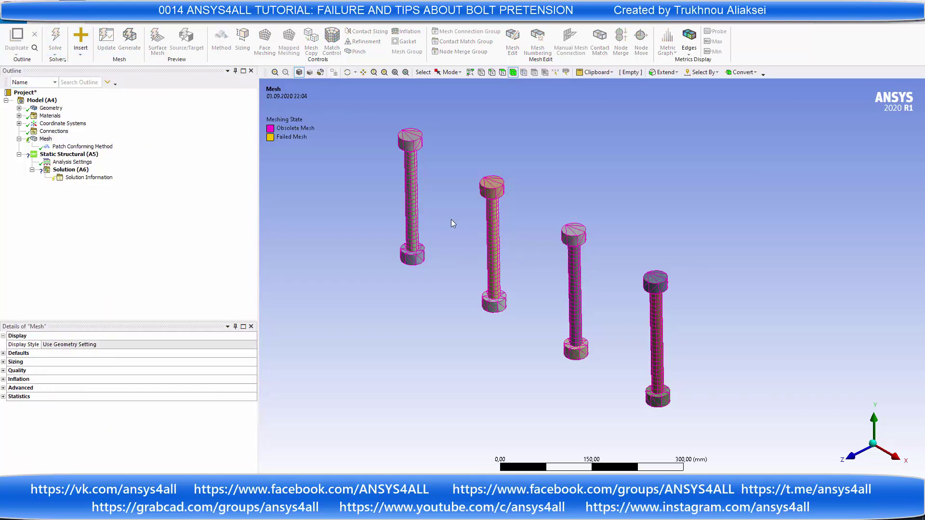
{"action": "left_click", "coordinate": [412, 207]}
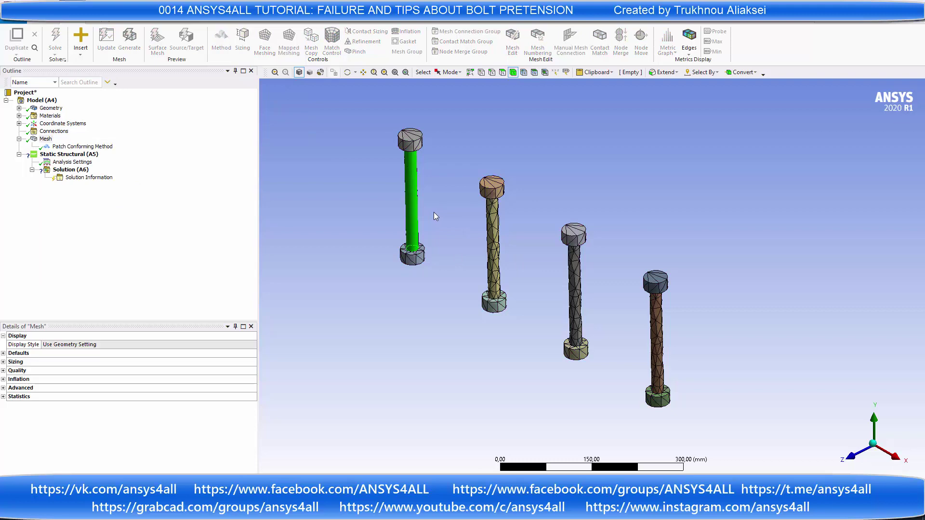
{"action": "left_click", "coordinate": [432, 213]}
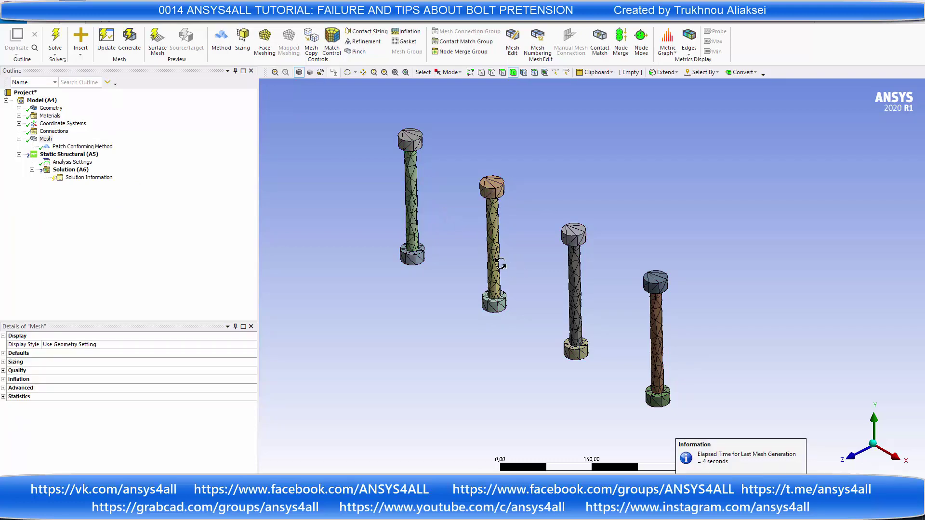
{"action": "left_click_drag", "start_coordinate": [501, 264], "coordinate": [525, 255]}
Step: Insert a mesh sizing control scoped to all bolt bodies and edit its element size
{"action": "right_click", "coordinate": [46, 139]}
{"action": "mouse_move", "coordinate": [70, 144]}
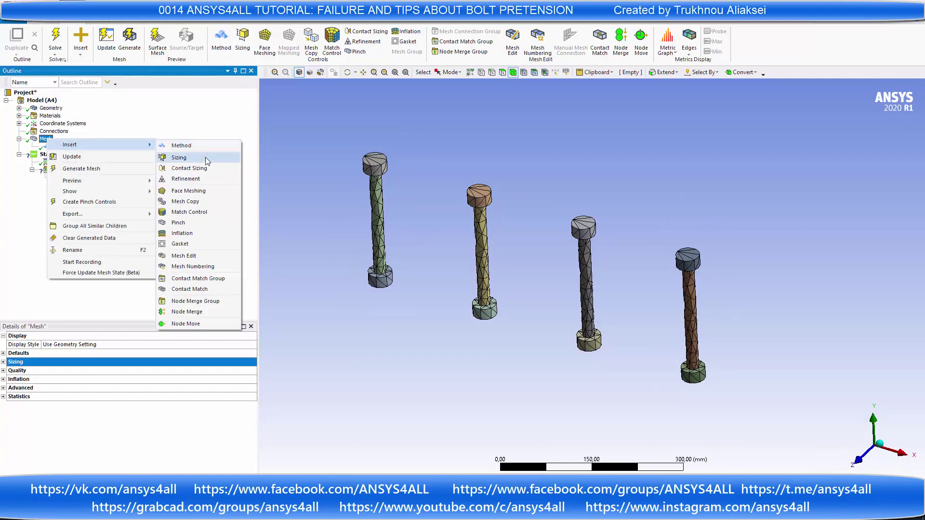
{"action": "left_click", "coordinate": [178, 157]}
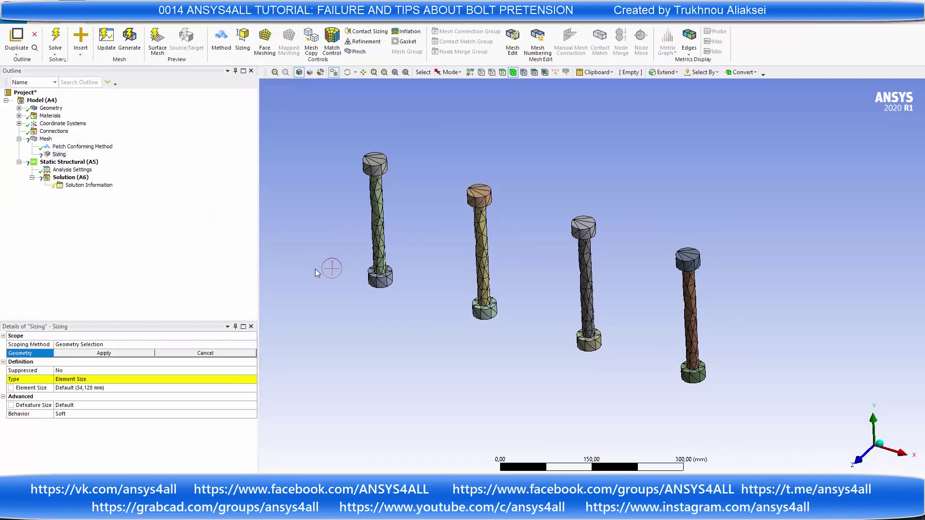
{"action": "key", "text": "ctrl+a"}
{"action": "left_click", "coordinate": [118, 357]}
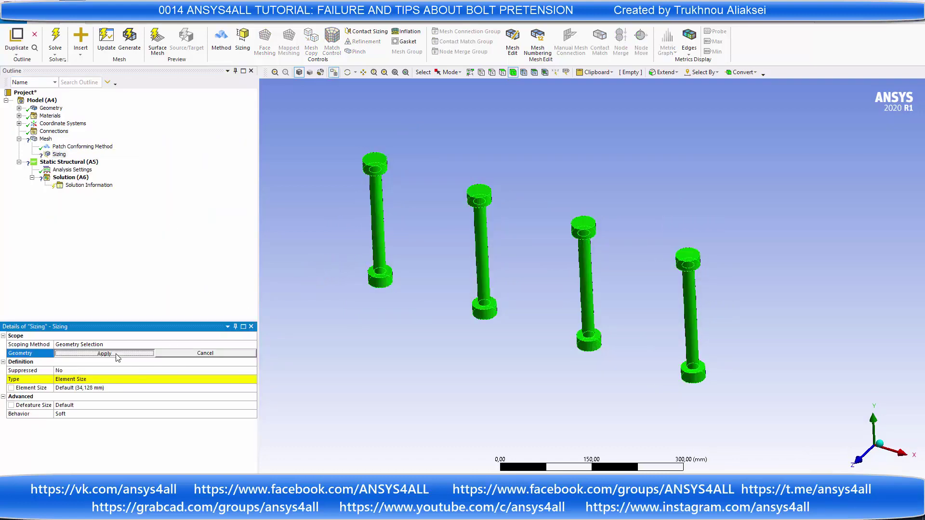
{"action": "left_click", "coordinate": [95, 380]}
{"action": "left_click", "coordinate": [94, 388]}
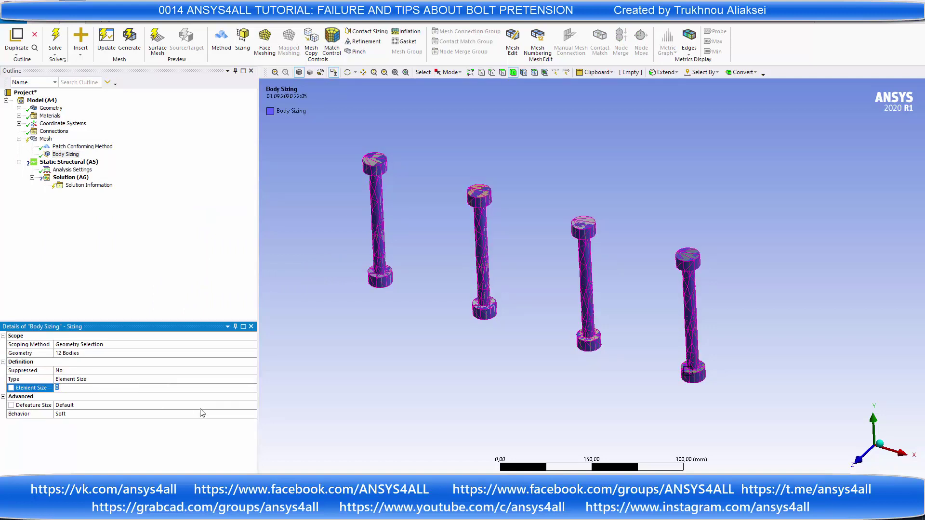
Step: Generate the mesh with the body sizing applied and inspect it on the bolts
{"action": "right_click", "coordinate": [46, 139]}
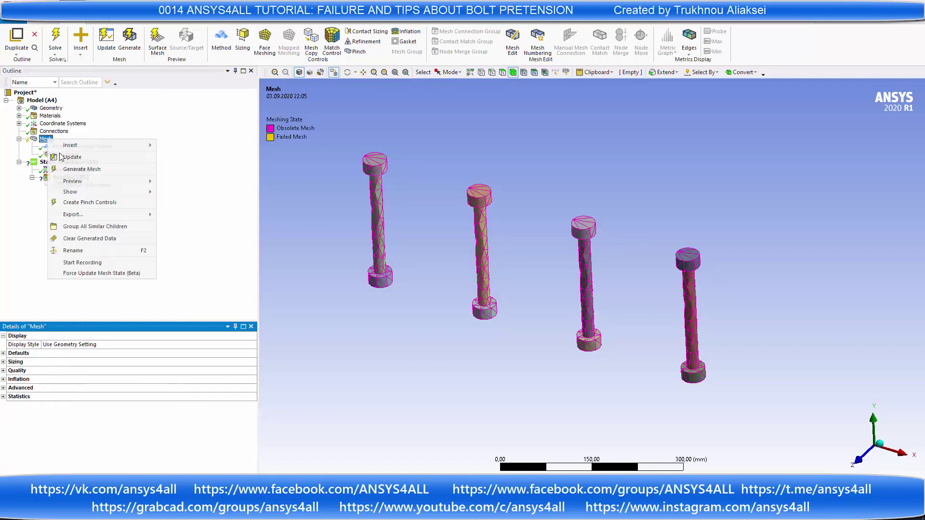
{"action": "left_click", "coordinate": [77, 168]}
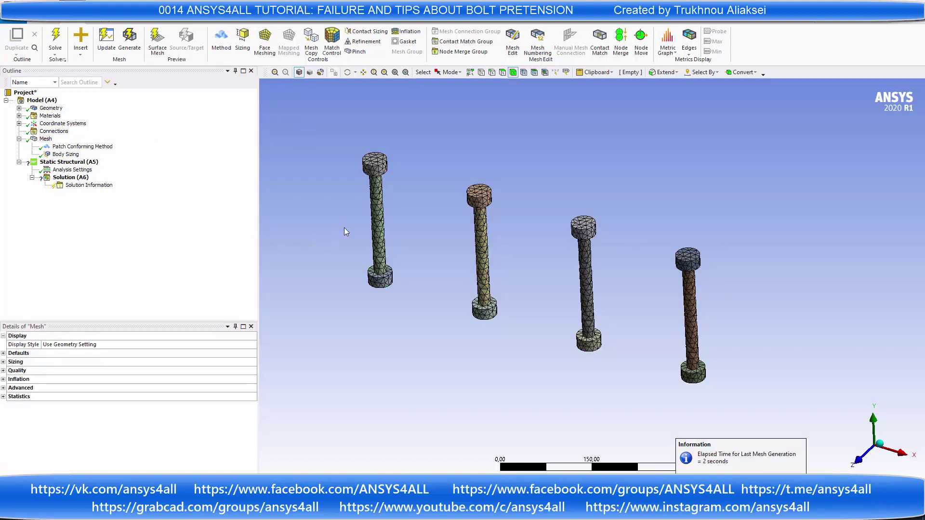
{"action": "mouse_move", "coordinate": [383, 220]}
{"action": "middle_mouse_down"}
{"action": "mouse_move", "coordinate": [399, 144]}
{"action": "mouse_move", "coordinate": [382, 176]}
{"action": "mouse_move", "coordinate": [387, 215]}
{"action": "middle_mouse_up"}
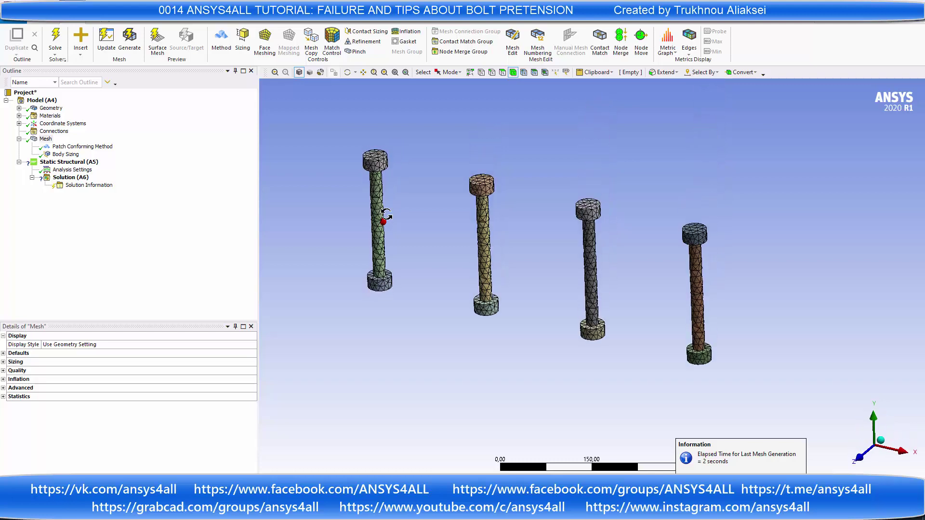
Step: Insert a fixed support scoped to the eight flat end faces of the bolt heads, selecting all faces with the same size
{"action": "left_click", "coordinate": [108, 221]}
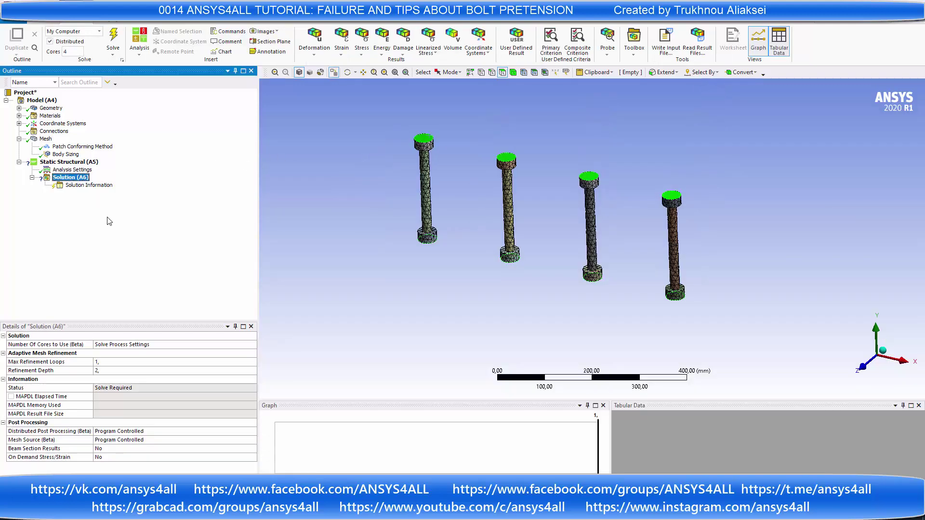
{"action": "right_click", "coordinate": [68, 162]}
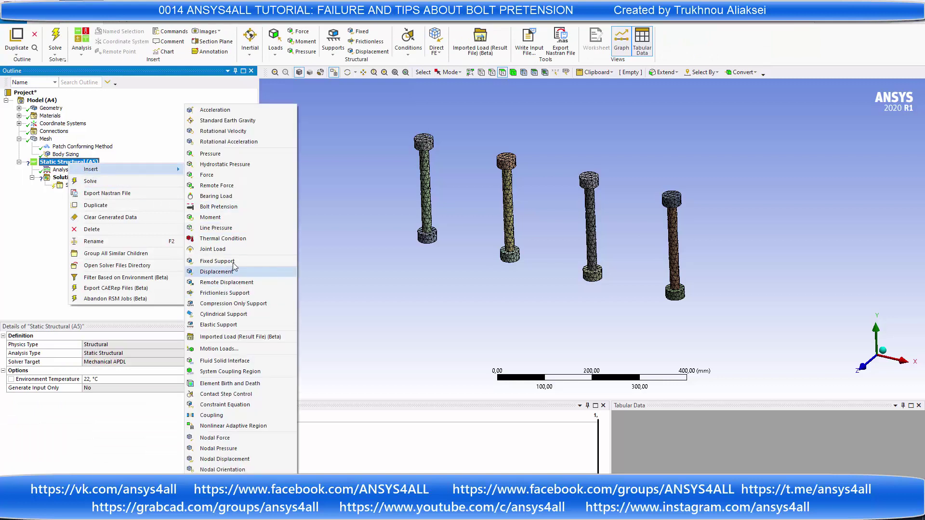
{"action": "left_click", "coordinate": [214, 261]}
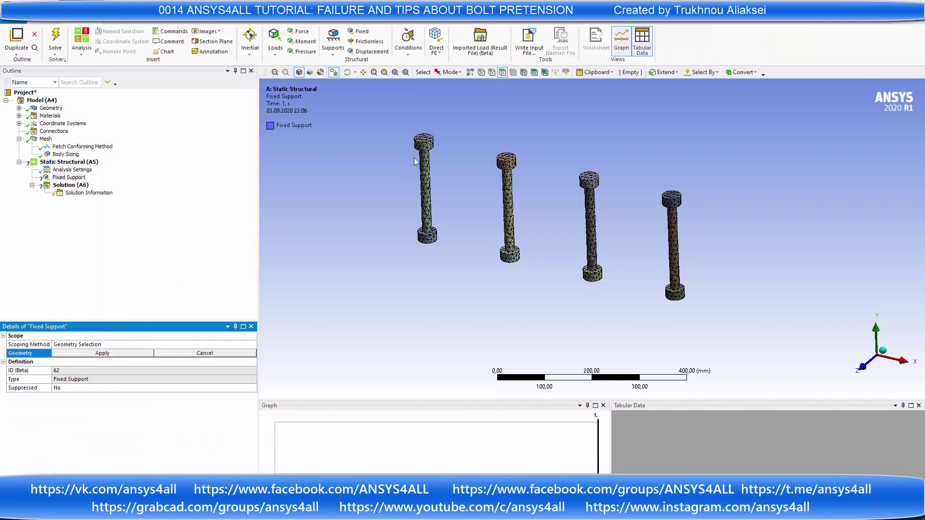
{"action": "left_click", "coordinate": [428, 137]}
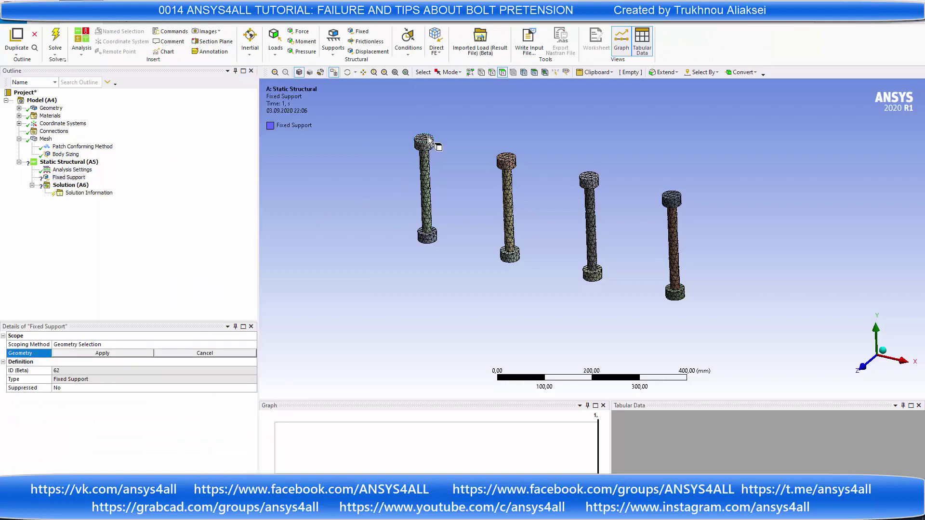
{"action": "left_click", "coordinate": [719, 72]}
{"action": "mouse_move", "coordinate": [722, 105]}
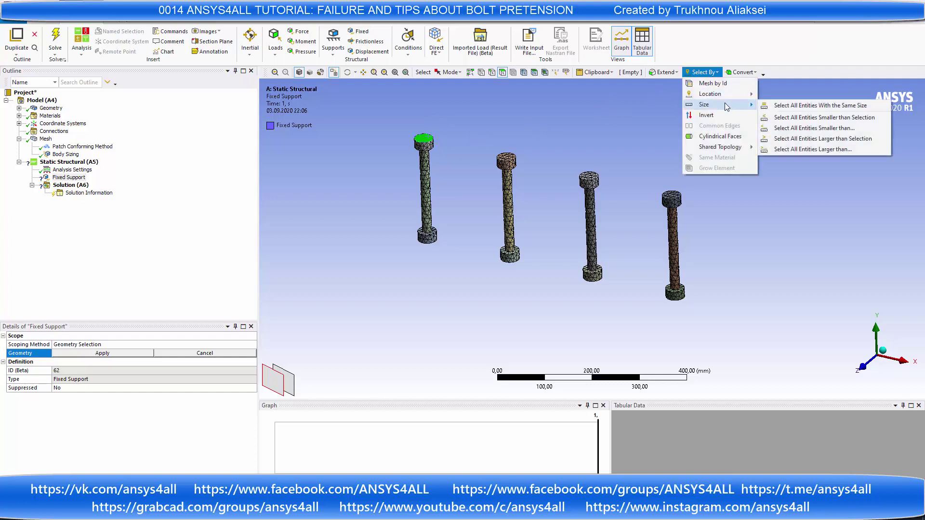
{"action": "left_click", "coordinate": [817, 106]}
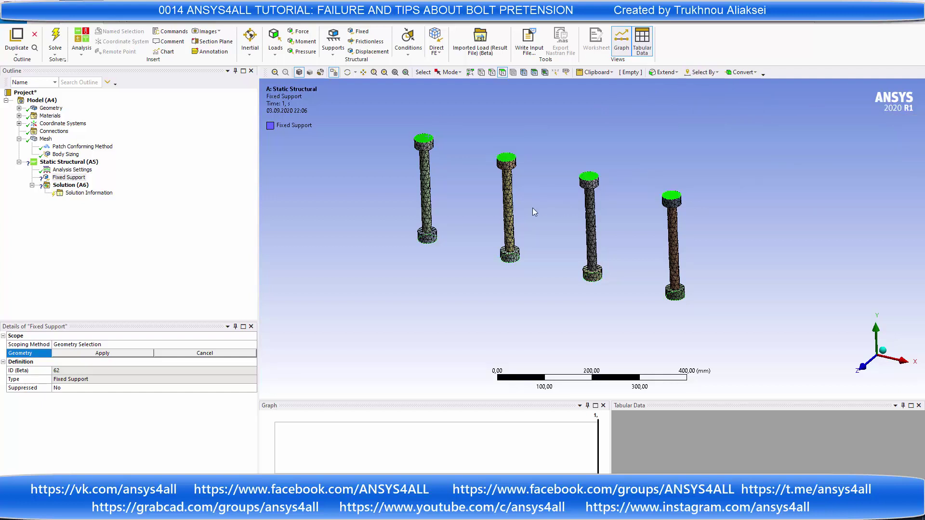
{"action": "left_click", "coordinate": [135, 354]}
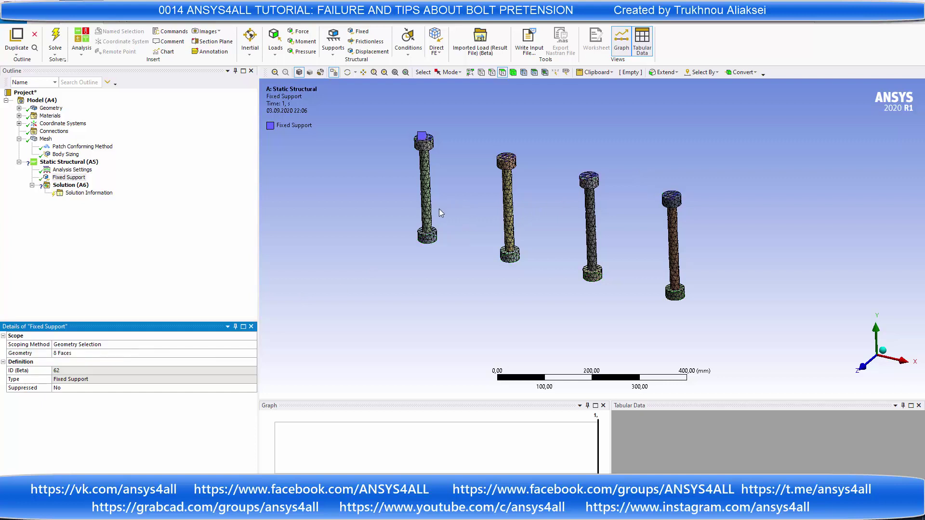
Step: Insert a bolt pretension on the first bolt's cylindrical shank face and set its preload to 20000 N
{"action": "middle_click_drag", "start_coordinate": [439, 209], "coordinate": [448, 190]}
{"action": "right_click", "coordinate": [67, 162]}
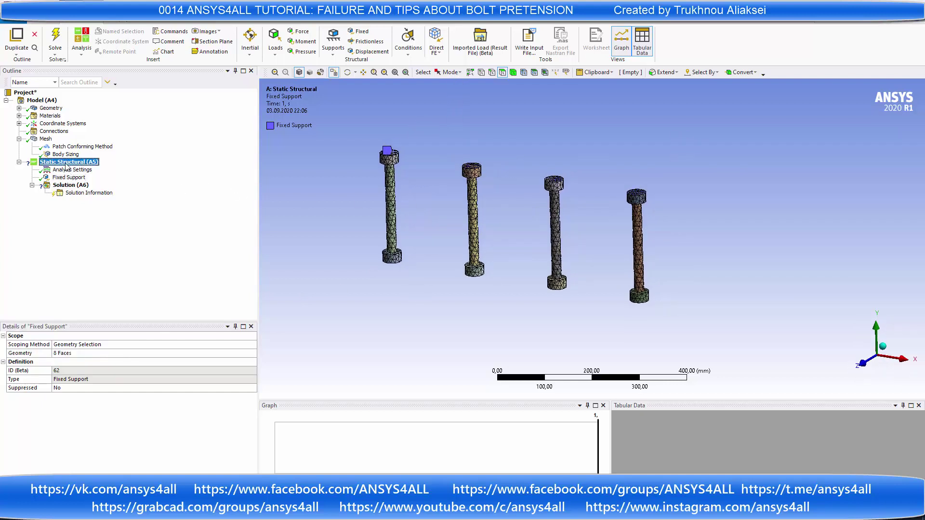
{"action": "mouse_move", "coordinate": [95, 171]}
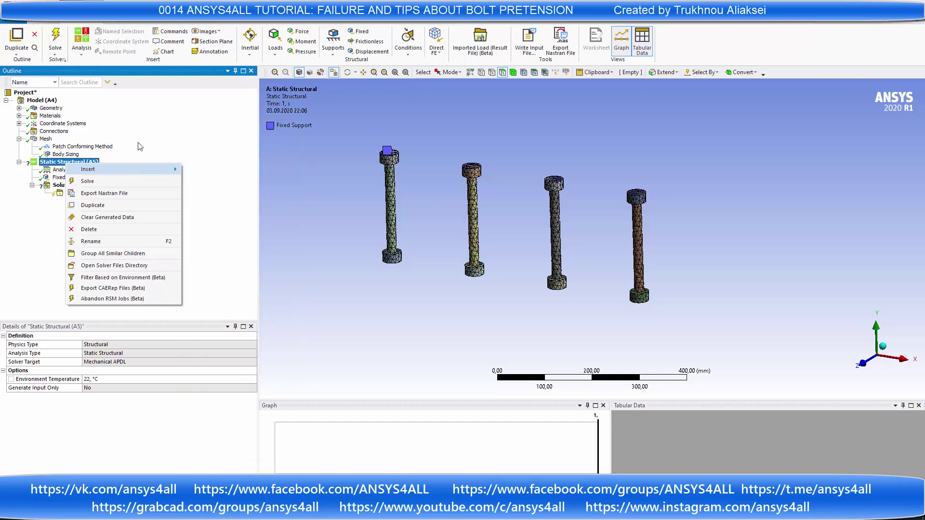
{"action": "left_click", "coordinate": [87, 162]}
{"action": "right_click", "coordinate": [87, 163]}
{"action": "mouse_move", "coordinate": [96, 169]}
{"action": "left_click", "coordinate": [236, 207]}
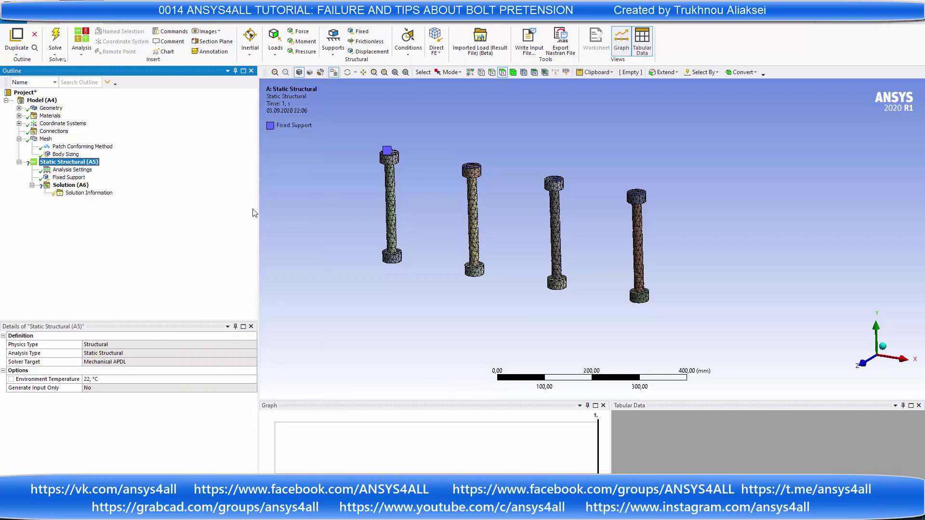
{"action": "left_click", "coordinate": [93, 355]}
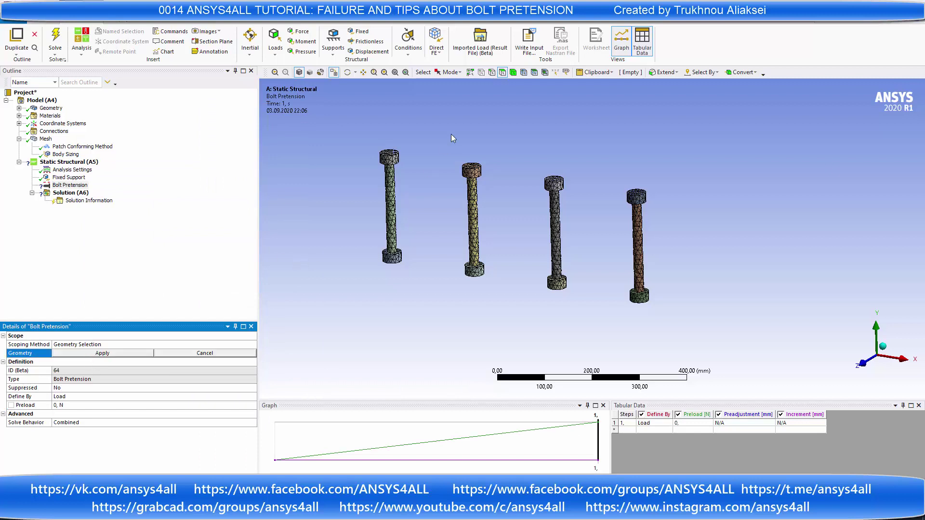
{"action": "left_click", "coordinate": [392, 210]}
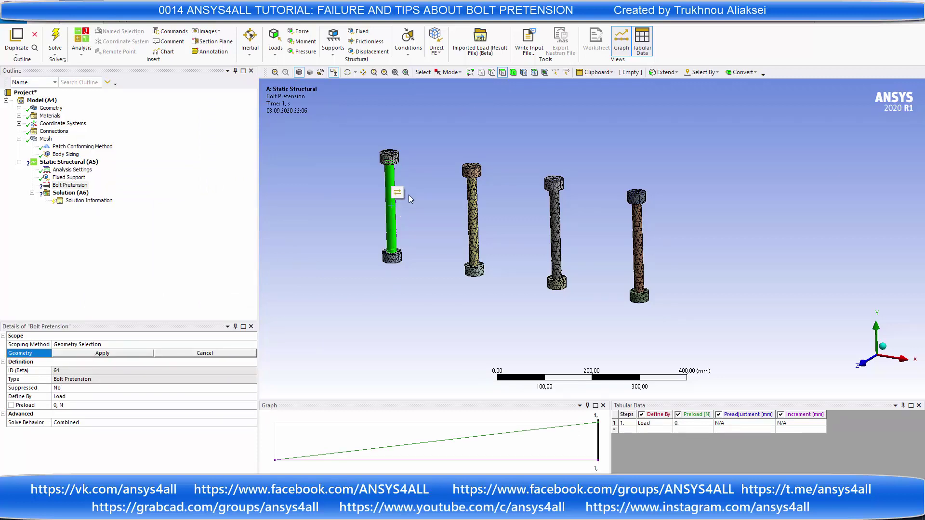
{"action": "left_click", "coordinate": [92, 355]}
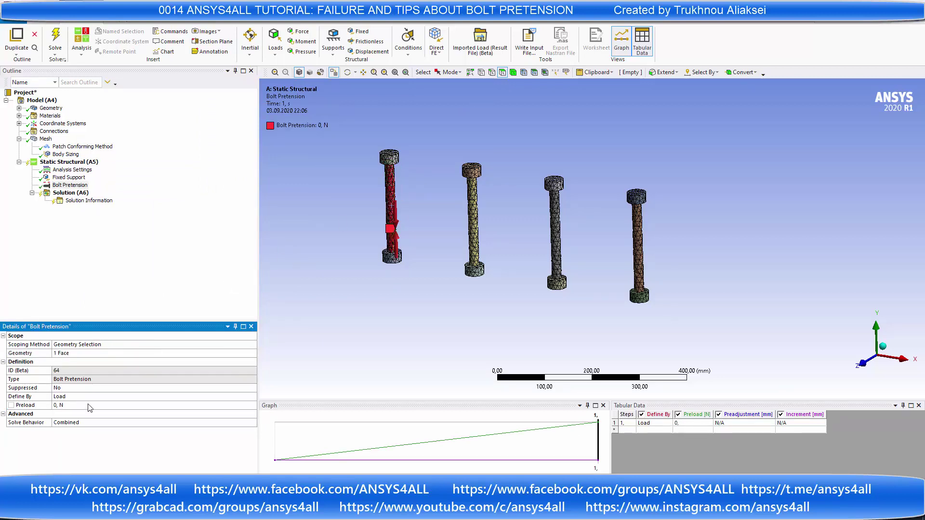
{"action": "left_click", "coordinate": [89, 406]}
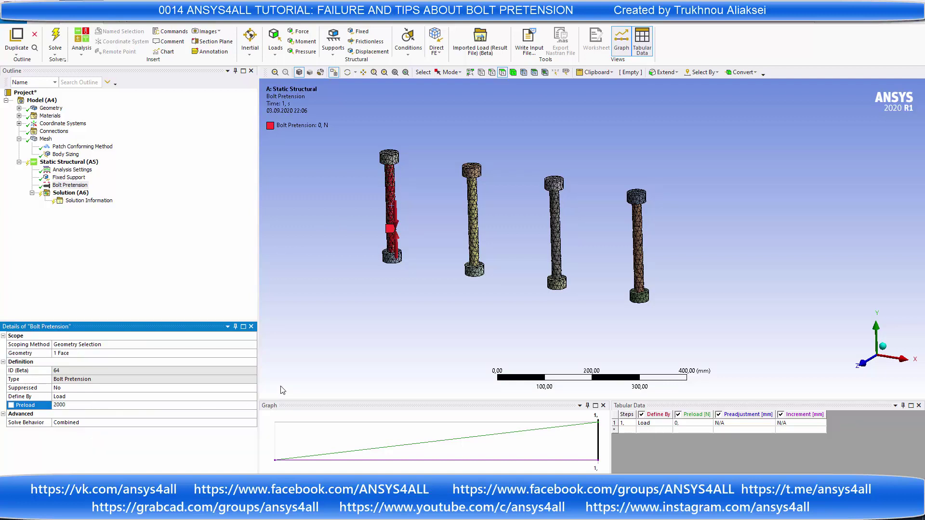
{"action": "key", "text": "Return"}
Step: Duplicate the bolt pretension load three times so there is one for each bolt
{"action": "right_click", "coordinate": [68, 185]}
{"action": "left_click", "coordinate": [94, 228]}
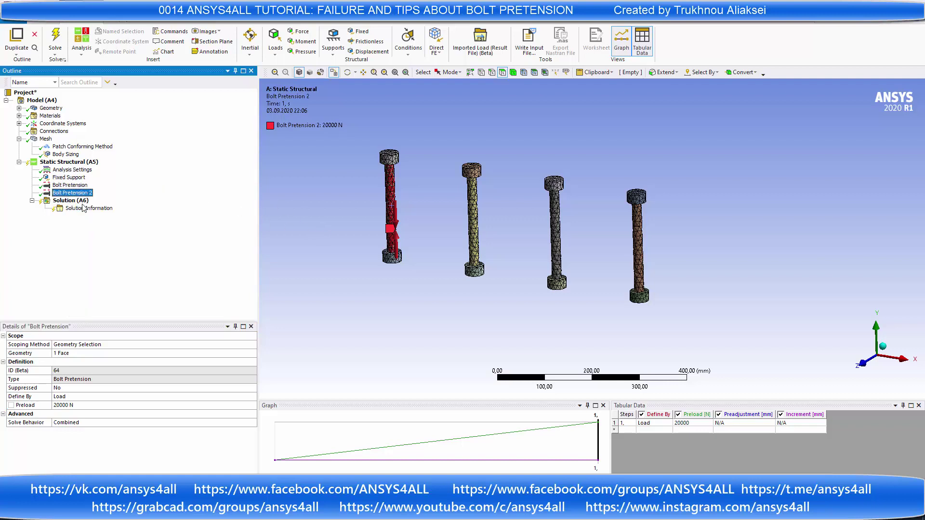
{"action": "right_click", "coordinate": [72, 193]}
{"action": "left_click", "coordinate": [92, 239]}
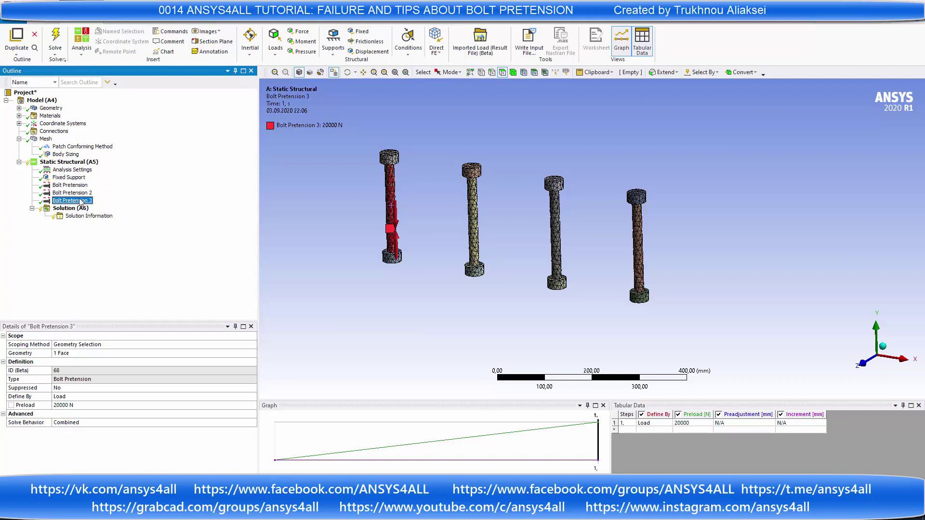
{"action": "right_click", "coordinate": [80, 200]}
{"action": "left_click", "coordinate": [97, 243]}
Step: Rescope Bolt Pretension 2, 3 and 4 to the shank faces of the second, third and fourth bolts respectively
{"action": "left_click", "coordinate": [71, 193]}
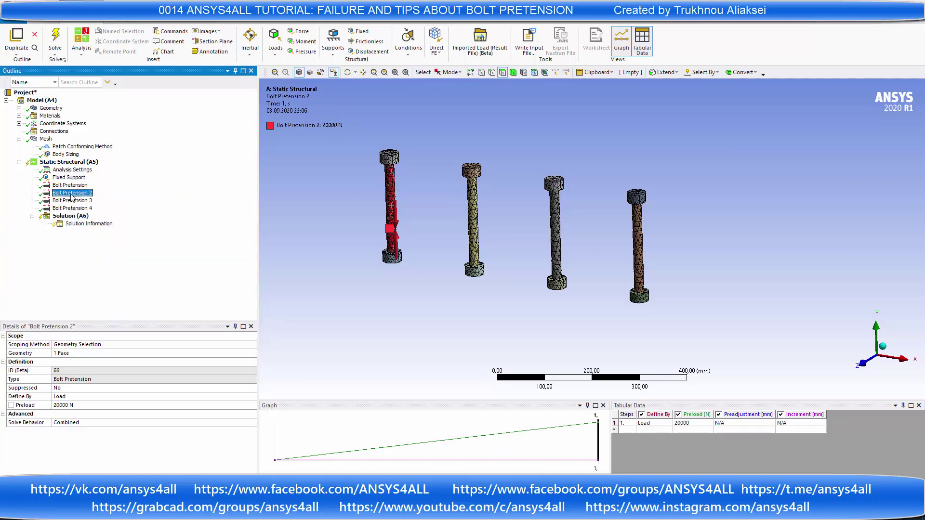
{"action": "left_click", "coordinate": [79, 354]}
{"action": "left_click", "coordinate": [472, 226]}
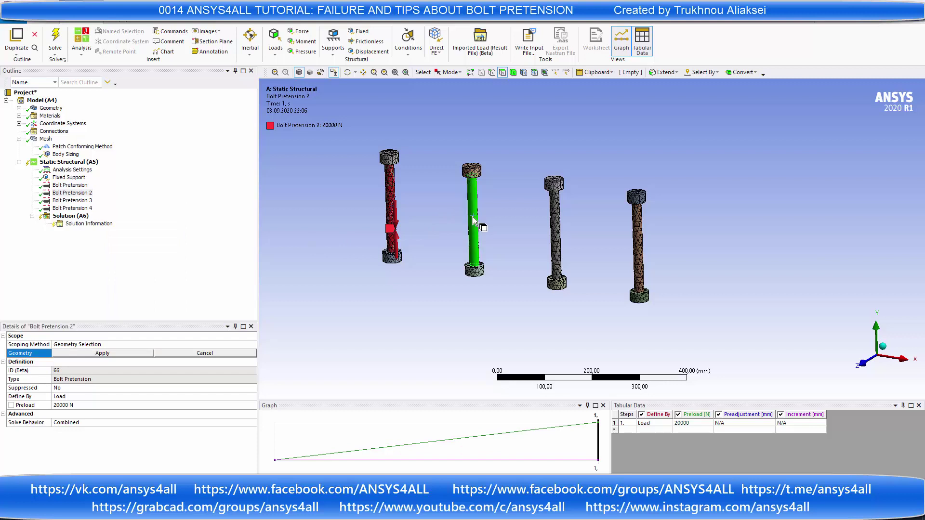
{"action": "left_click", "coordinate": [102, 354]}
{"action": "left_click", "coordinate": [72, 201]}
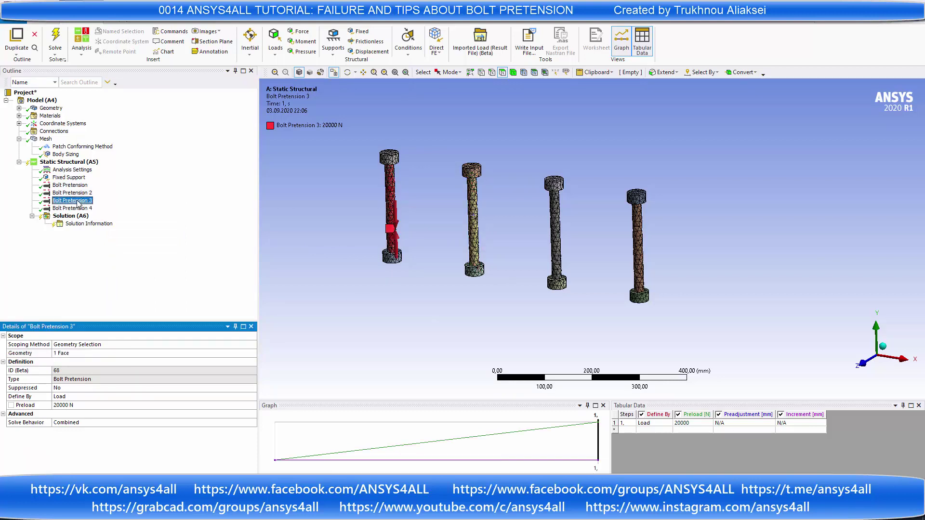
{"action": "left_click", "coordinate": [556, 224]}
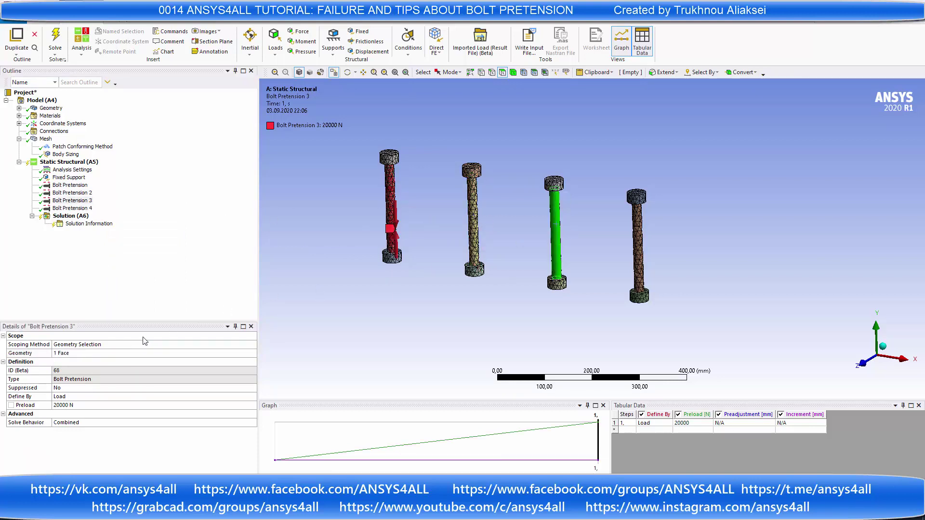
{"action": "left_click", "coordinate": [79, 357]}
{"action": "left_click", "coordinate": [66, 354]}
{"action": "left_click", "coordinate": [72, 208]}
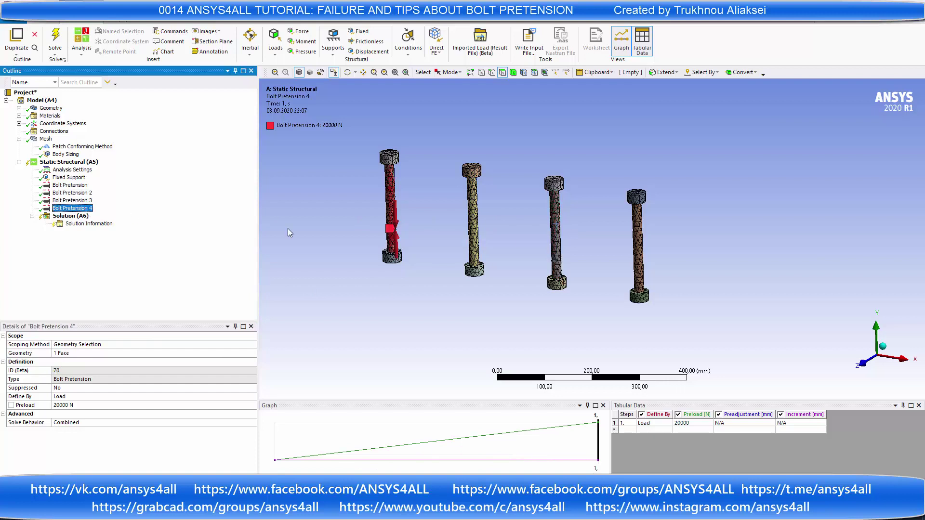
{"action": "left_click", "coordinate": [642, 279]}
{"action": "left_click", "coordinate": [67, 354]}
{"action": "left_click", "coordinate": [96, 353]}
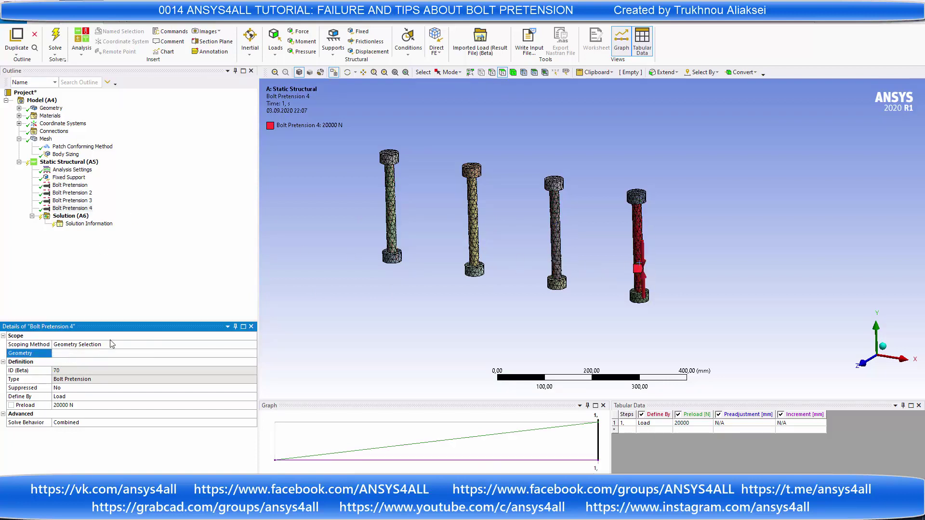
Step: Insert a total deformation result for all bodies in the solution
{"action": "right_click", "coordinate": [70, 216]}
{"action": "mouse_move", "coordinate": [137, 223]}
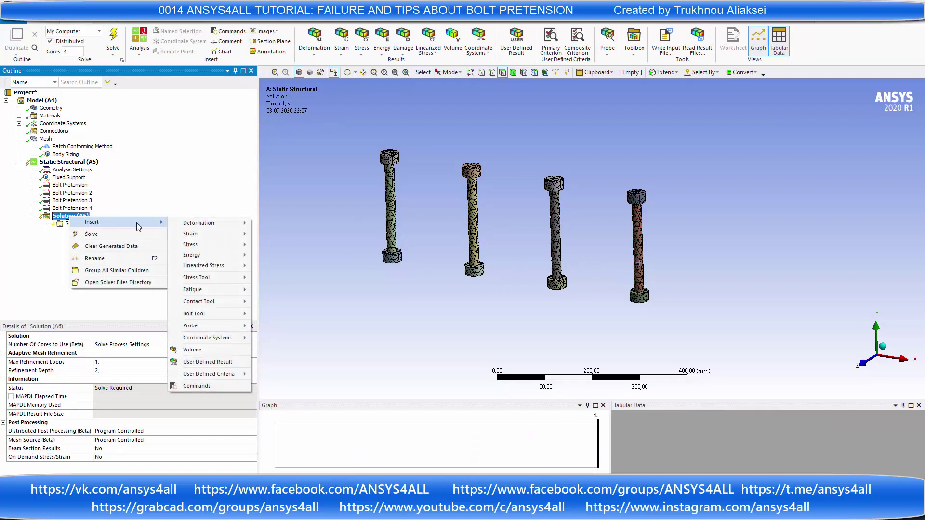
{"action": "mouse_move", "coordinate": [219, 223]}
{"action": "left_click", "coordinate": [285, 222]}
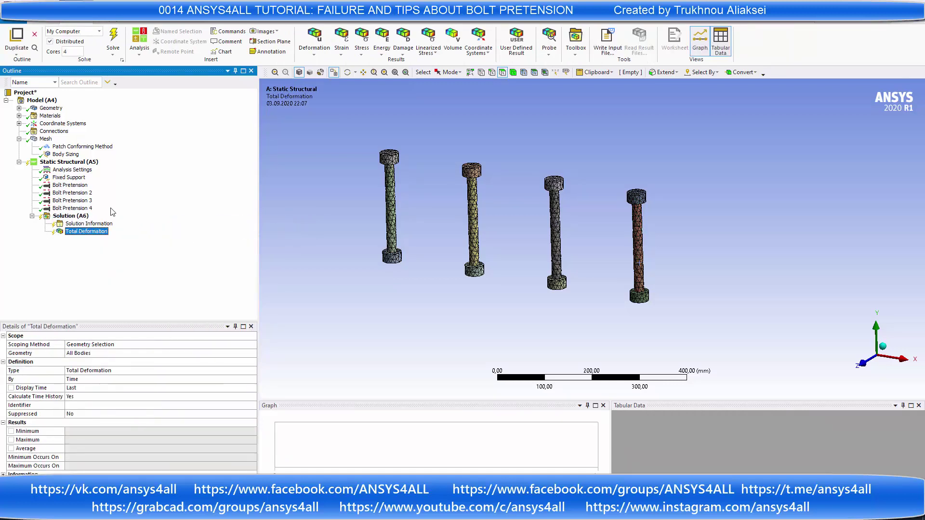
Step: Create result probes in the solution from all four bolt pretension loads and solve the analysis
{"action": "left_click", "coordinate": [70, 185]}
{"action": "left_click", "coordinate": [72, 208], "text": "shift"}
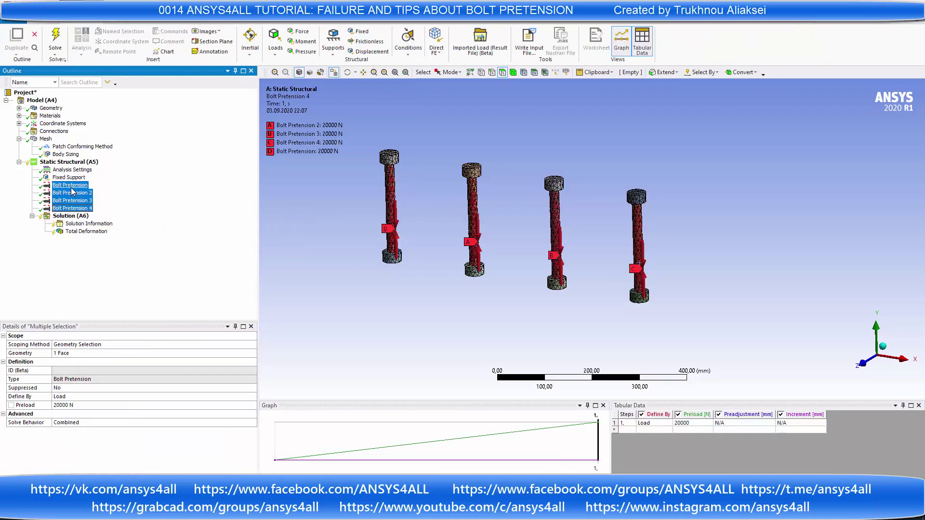
{"action": "left_click_drag", "start_coordinate": [71, 192], "coordinate": [72, 219]}
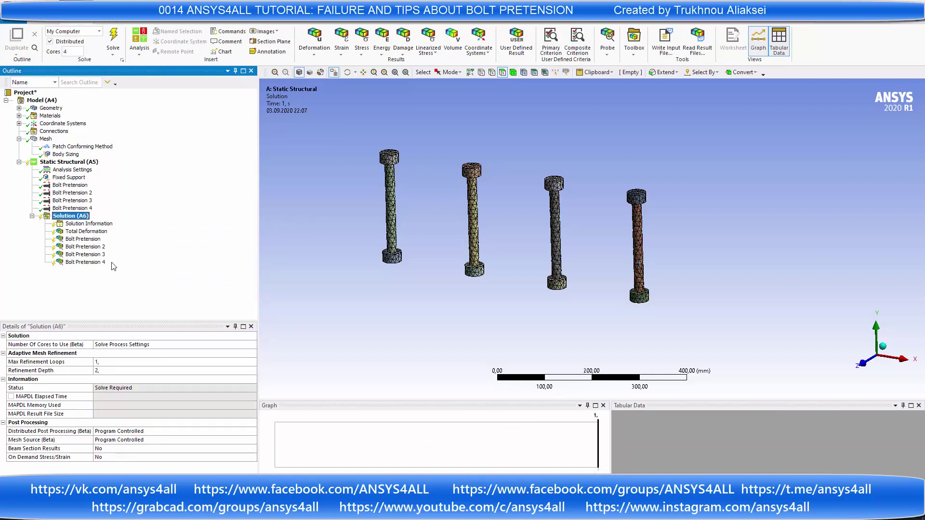
{"action": "left_click", "coordinate": [113, 41]}
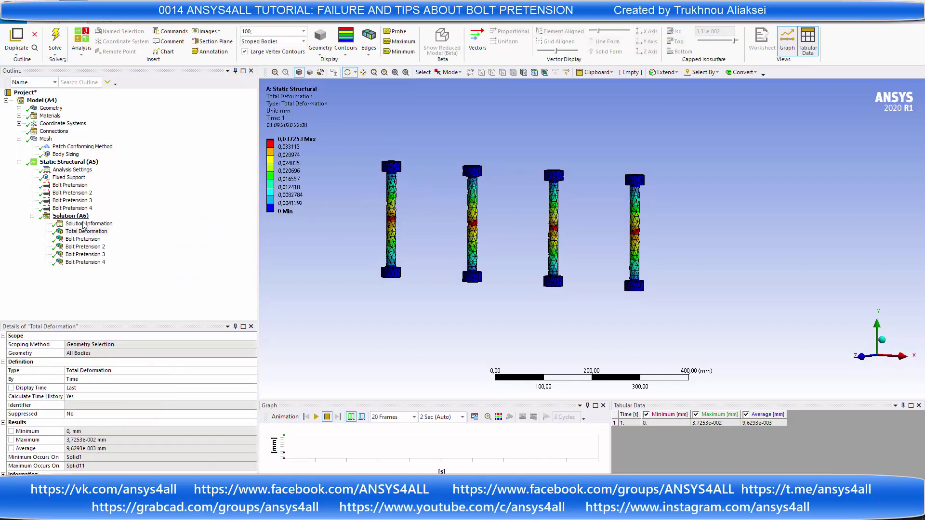
Step: Insert an equivalent (von-Mises) stress result for all bodies and evaluate it
{"action": "right_click", "coordinate": [71, 217]}
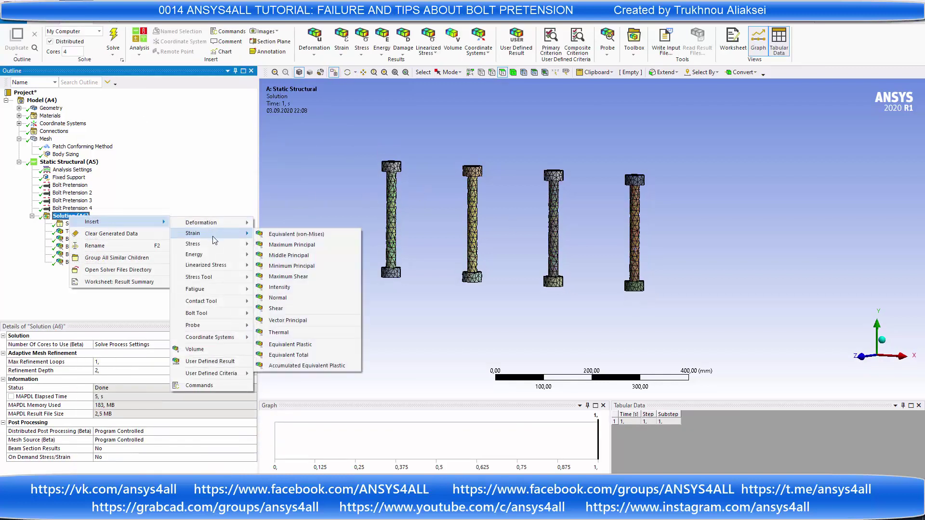
{"action": "mouse_move", "coordinate": [212, 244]}
{"action": "left_click", "coordinate": [273, 244]}
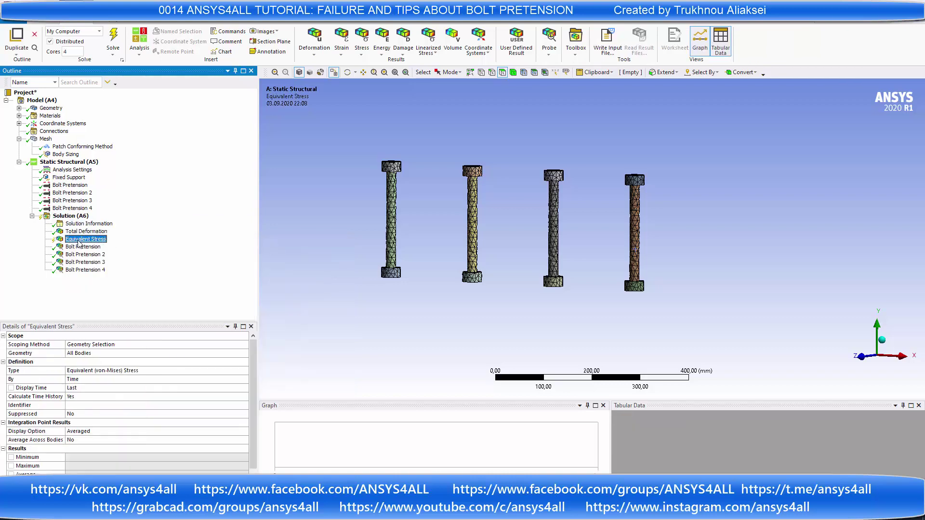
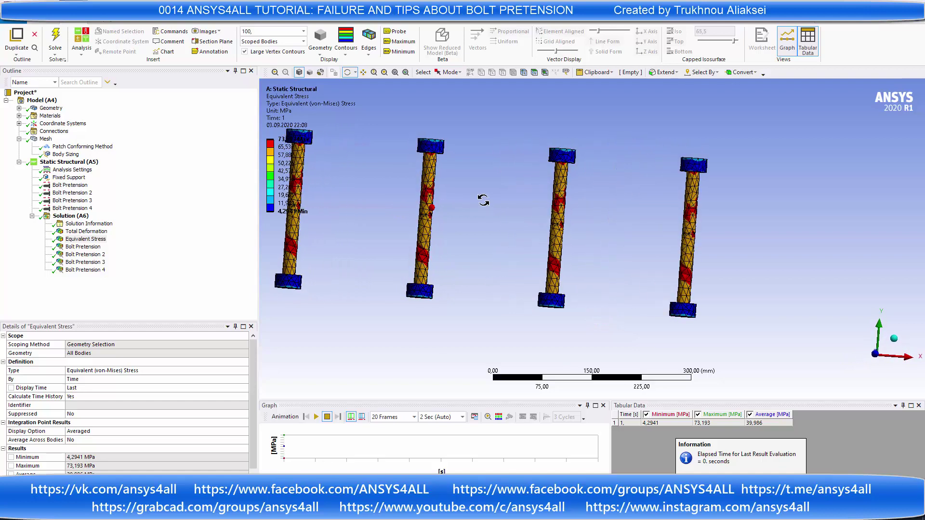
Step: Probe the equivalent stress at five points along the first bolt's shank, from its upper part down to the lower head
{"action": "scroll", "coordinate": [447, 226], "scroll_direction": "up", "scroll_amount": 2}
{"action": "middle_click_drag", "start_coordinate": [367, 269], "coordinate": [460, 212]}
{"action": "left_click", "coordinate": [418, 165]}
{"action": "left_click", "coordinate": [415, 190]}
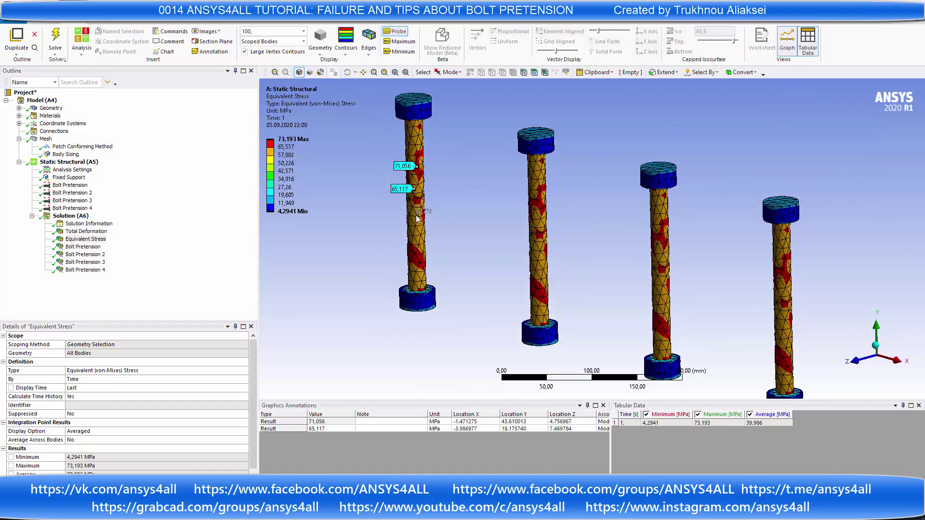
{"action": "left_click", "coordinate": [415, 222]}
{"action": "left_click", "coordinate": [417, 262]}
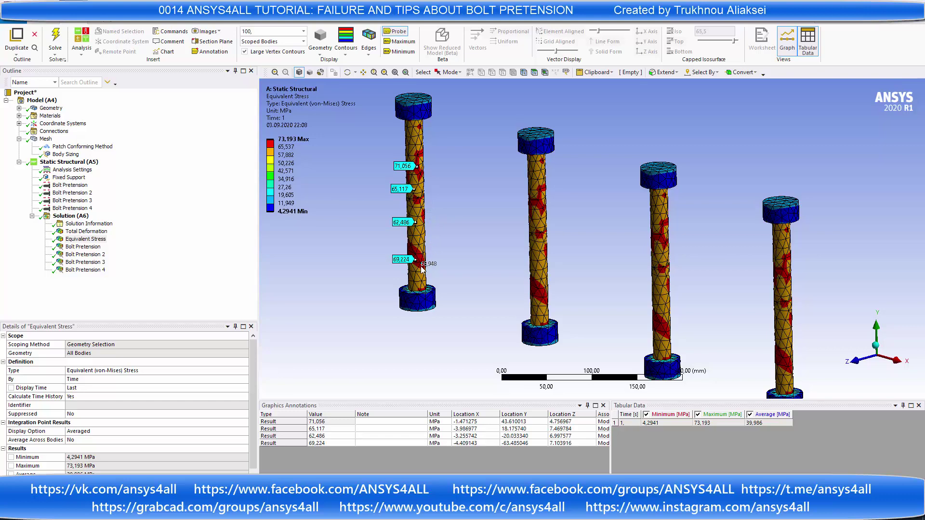
{"action": "scroll", "coordinate": [434, 271], "scroll_direction": "up", "scroll_amount": 3}
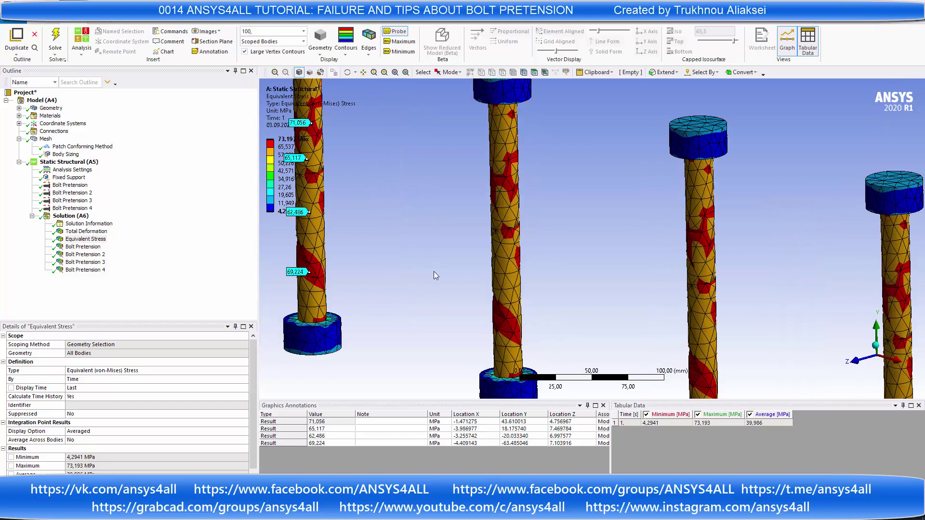
{"action": "left_click", "coordinate": [314, 317]}
Step: Display the first bolt's pretension probe result and close the graphics annotations table to reveal the graph
{"action": "scroll", "coordinate": [497, 239], "scroll_direction": "down", "scroll_amount": 5}
{"action": "middle_click_drag", "start_coordinate": [497, 238], "coordinate": [471, 227]}
{"action": "scroll", "coordinate": [442, 248], "scroll_direction": "up", "scroll_amount": 2}
{"action": "left_click", "coordinate": [83, 247]}
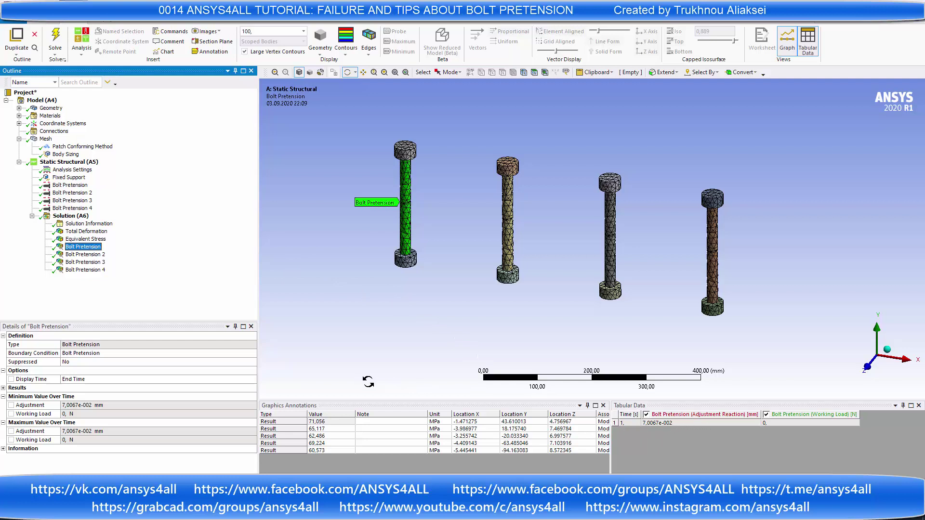
{"action": "left_click", "coordinate": [604, 406]}
{"action": "left_click", "coordinate": [604, 406]}
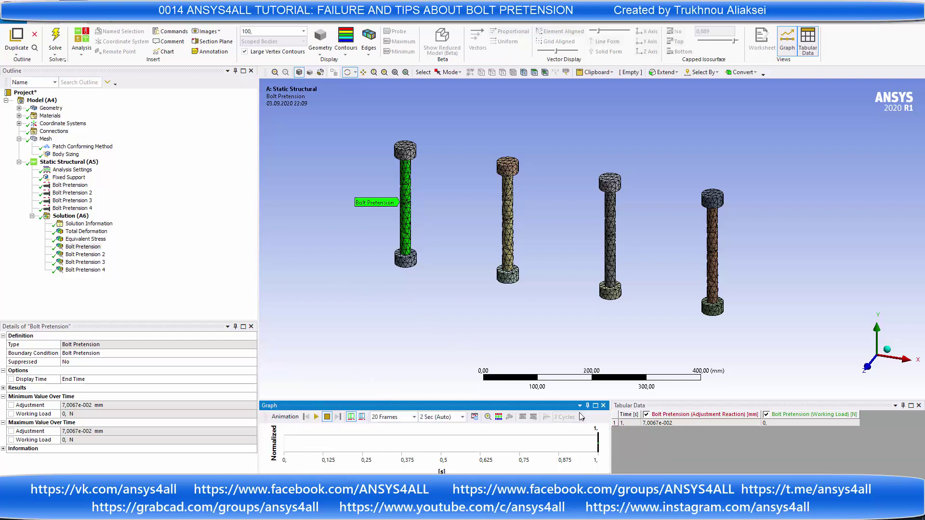
Step: Review the pretension probe results of the second, third and fourth bolts
{"action": "left_click", "coordinate": [85, 256]}
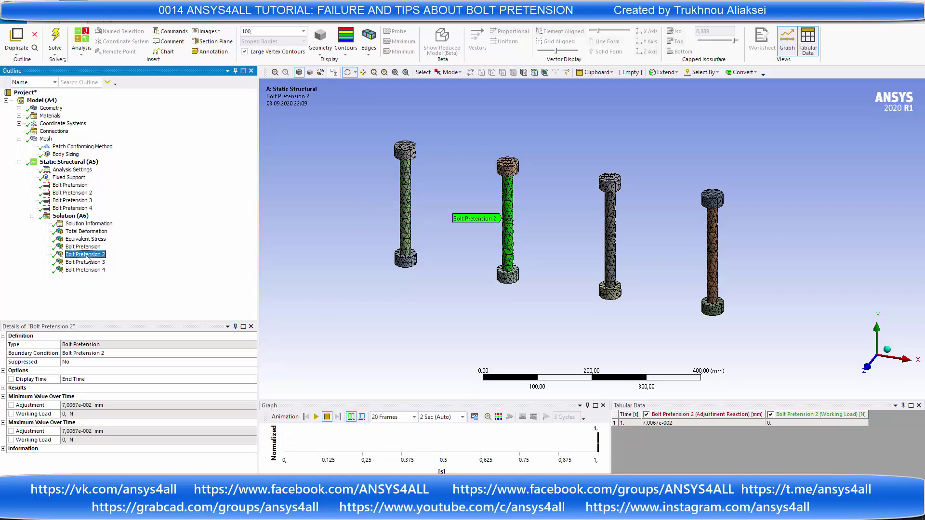
{"action": "left_click", "coordinate": [87, 261]}
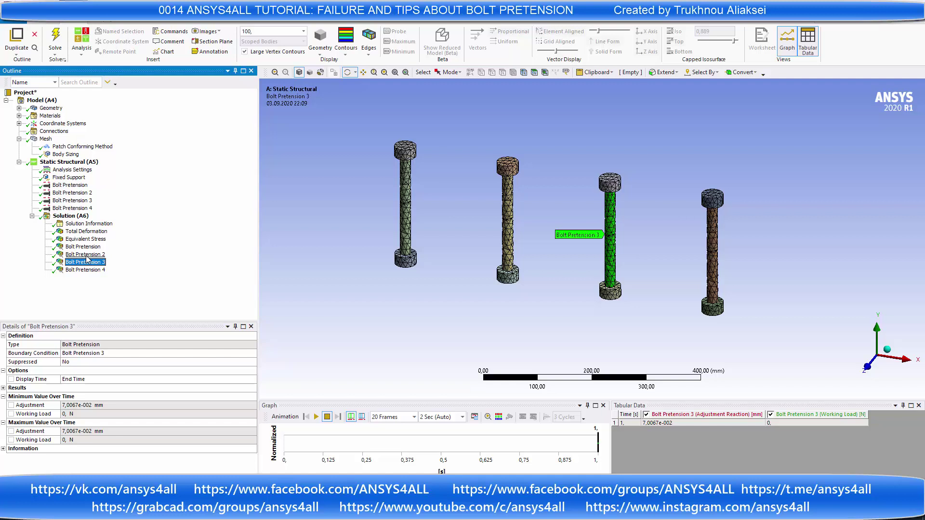
{"action": "left_click", "coordinate": [85, 270]}
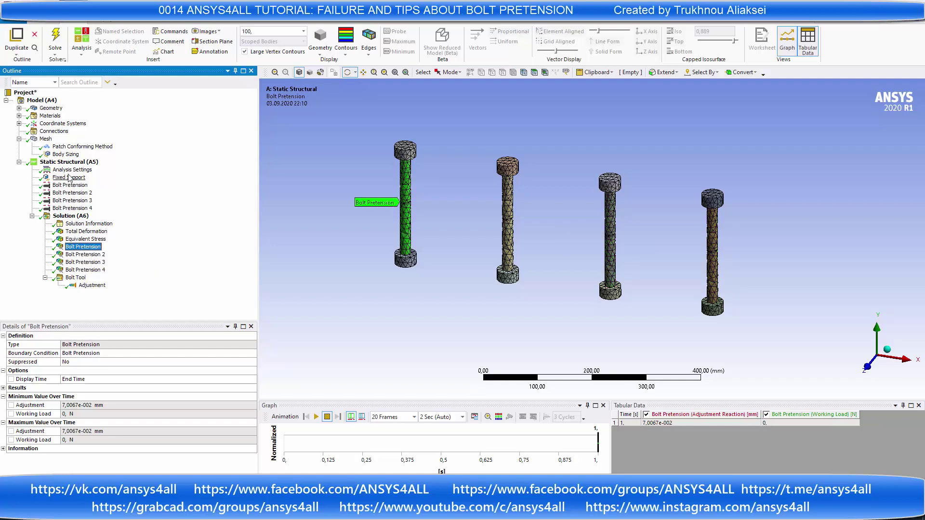
Step: Set the number of load steps to 2 in the analysis settings and solve the analysis
{"action": "left_click", "coordinate": [72, 170]}
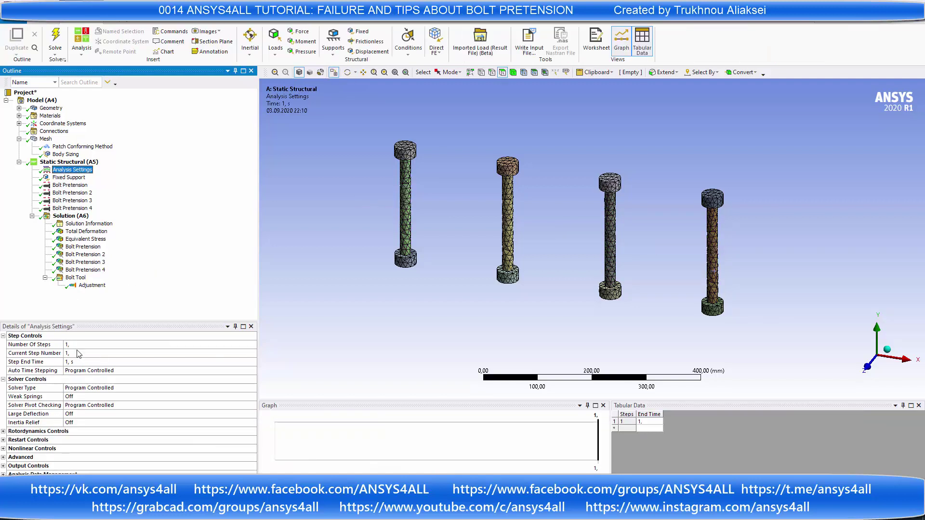
{"action": "left_click", "coordinate": [81, 345]}
{"action": "key", "text": "Return"}
{"action": "left_click", "coordinate": [153, 306]}
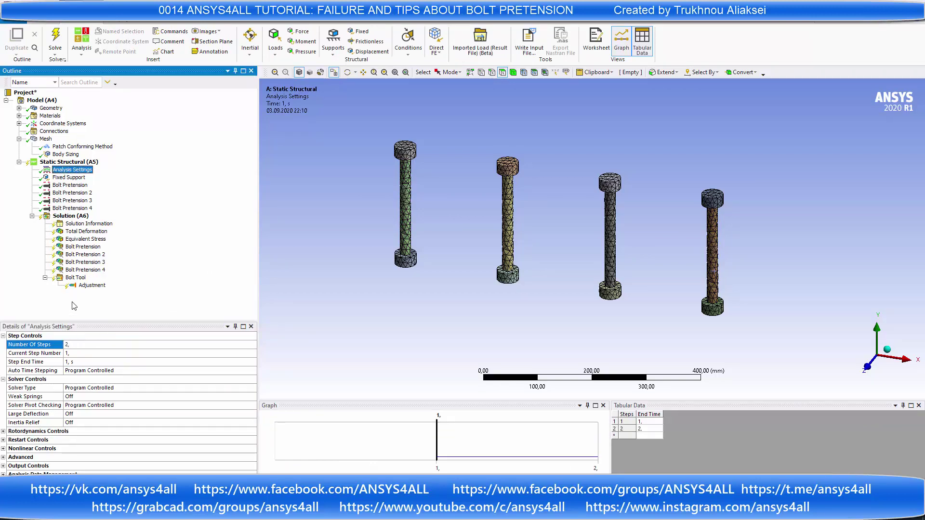
{"action": "left_click", "coordinate": [55, 41]}
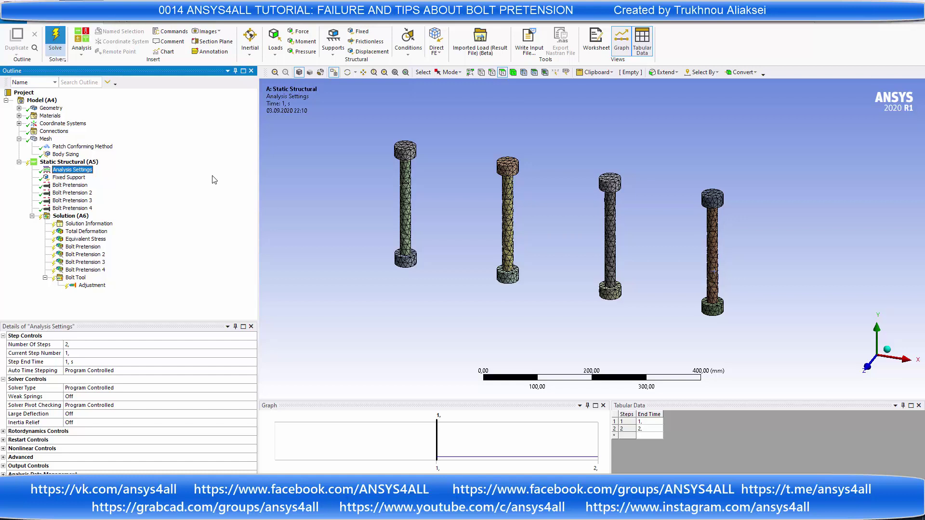
Step: Check the first bolt's load definition in step 1 and set its pretension to Lock in step 2
{"action": "left_click", "coordinate": [72, 185]}
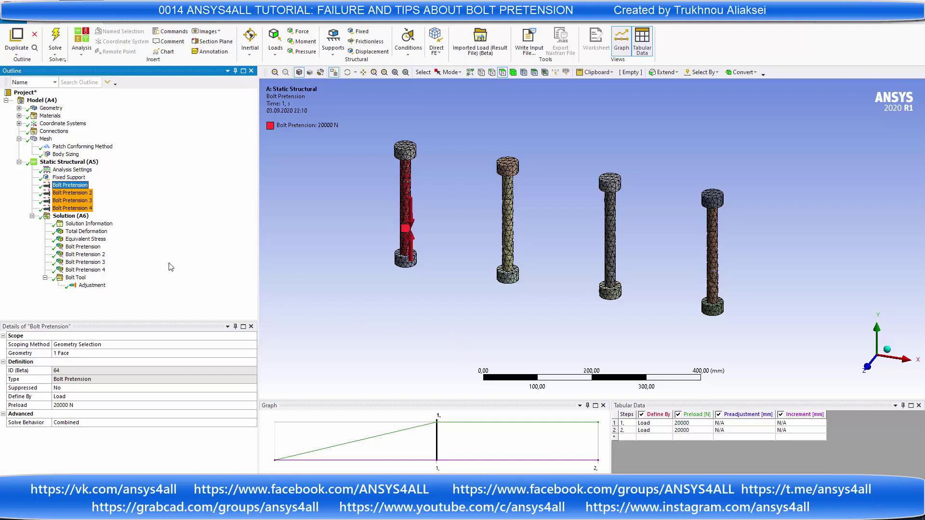
{"action": "left_click", "coordinate": [669, 424]}
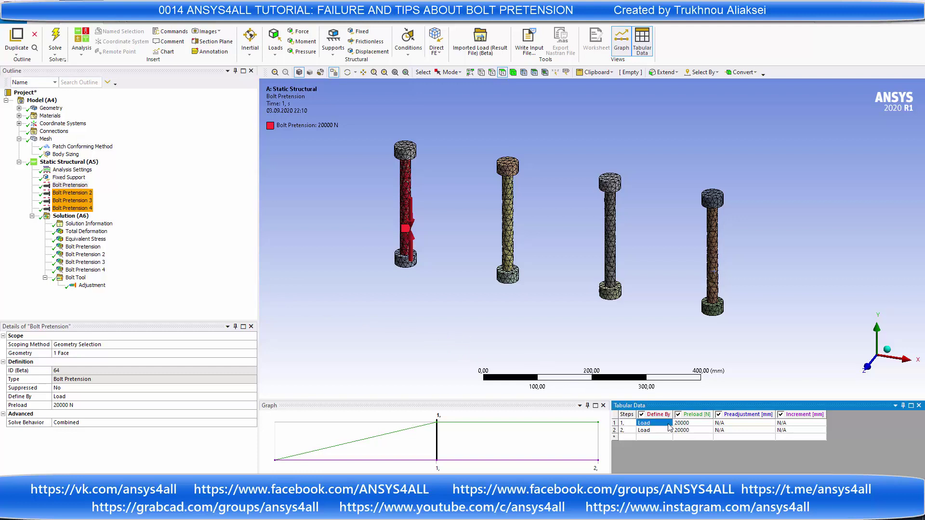
{"action": "left_click", "coordinate": [671, 425]}
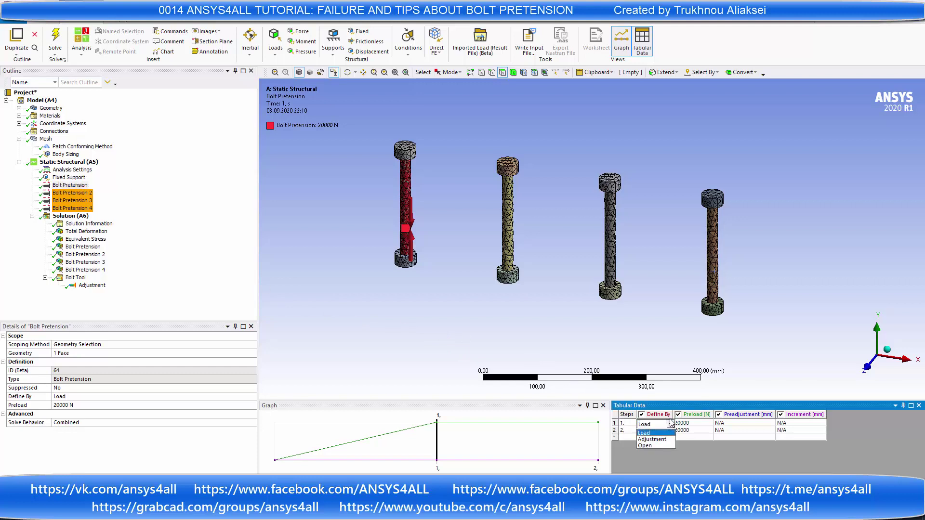
{"action": "left_click", "coordinate": [670, 413]}
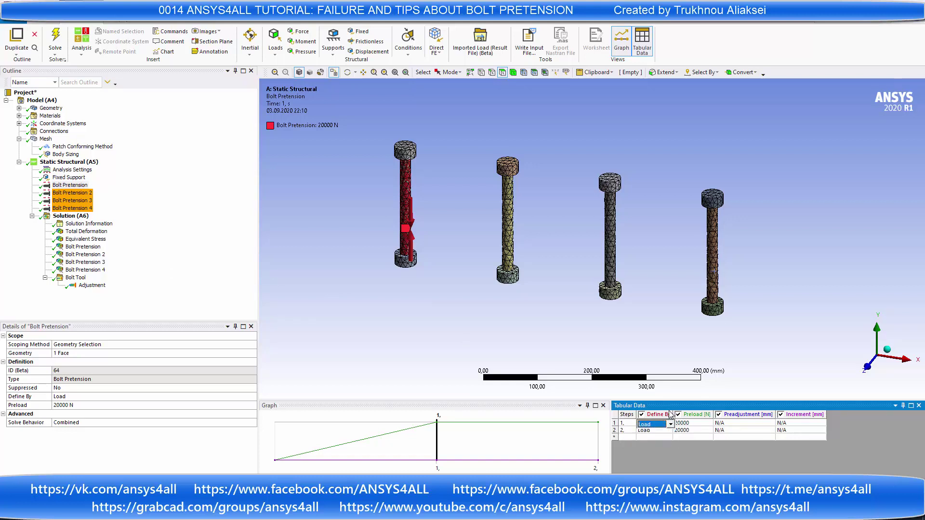
{"action": "left_click", "coordinate": [668, 431]}
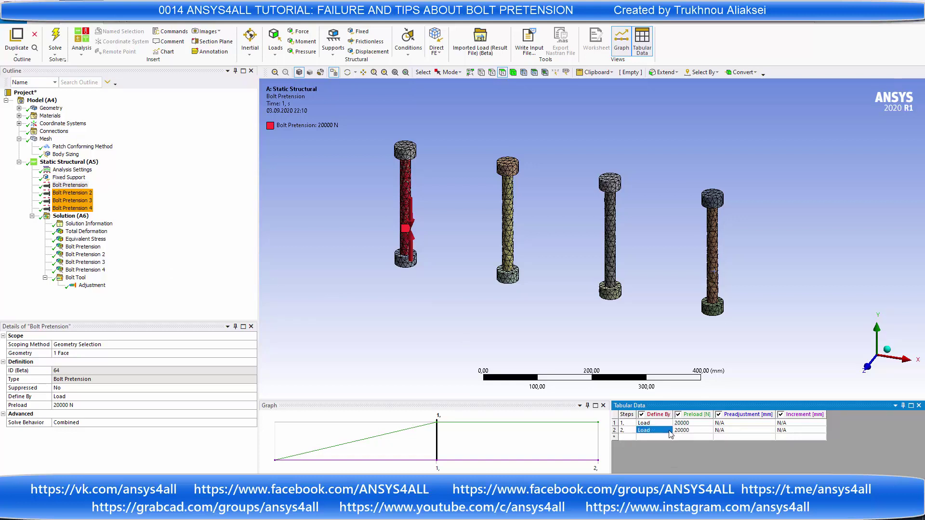
{"action": "left_click", "coordinate": [670, 433]}
Step: Set the pretension loads of the second and third bolts to Lock in load step 2
{"action": "left_click", "coordinate": [72, 193]}
{"action": "left_click", "coordinate": [656, 437]}
{"action": "left_click", "coordinate": [657, 430]}
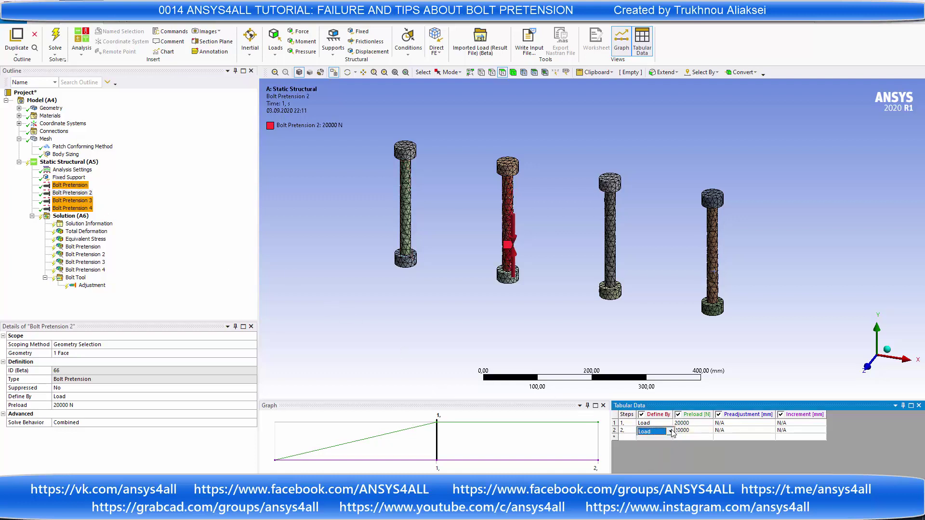
{"action": "left_click", "coordinate": [654, 453]}
{"action": "left_click", "coordinate": [72, 200]}
{"action": "left_click", "coordinate": [664, 432]}
{"action": "left_click", "coordinate": [663, 431]}
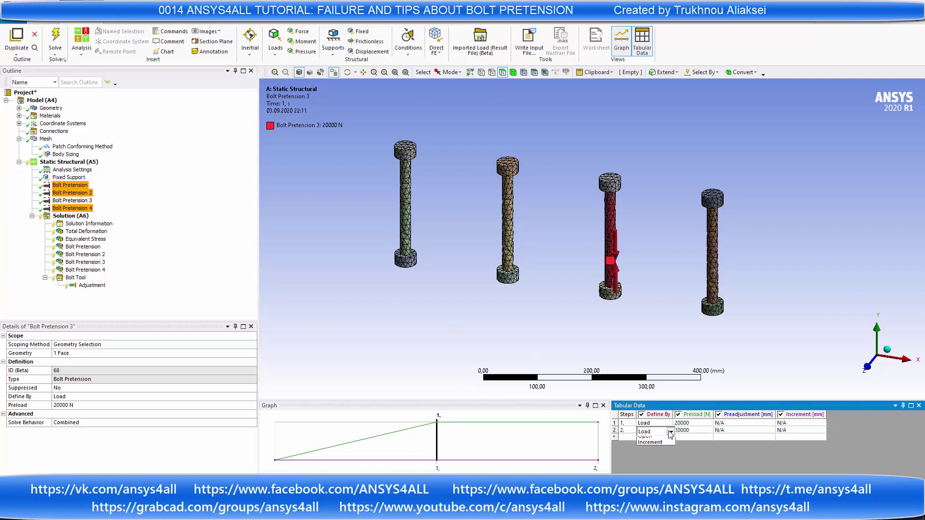
{"action": "left_click", "coordinate": [655, 453]}
Step: Set the fourth bolt's pretension load to Lock in load step 2 and solve the analysis
{"action": "left_click", "coordinate": [73, 208]}
{"action": "left_click", "coordinate": [671, 432]}
{"action": "left_click", "coordinate": [671, 432]}
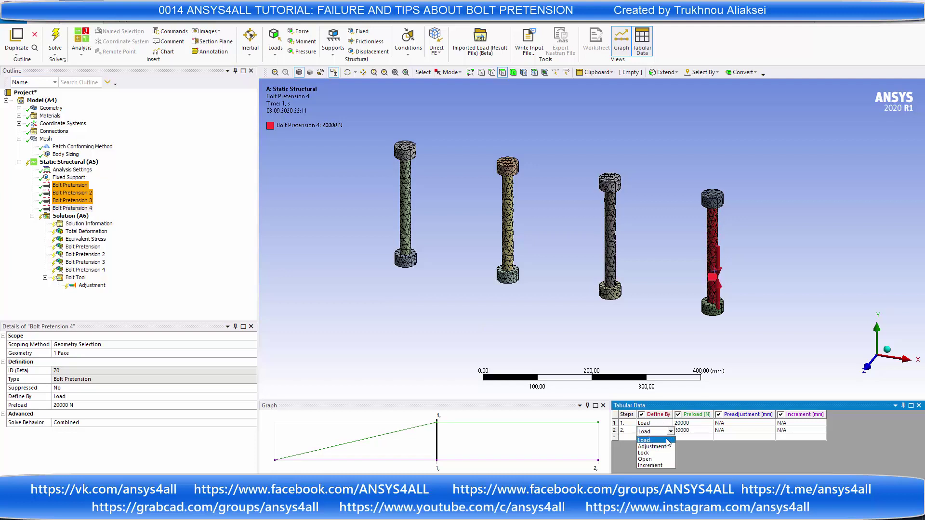
{"action": "left_click", "coordinate": [655, 453]}
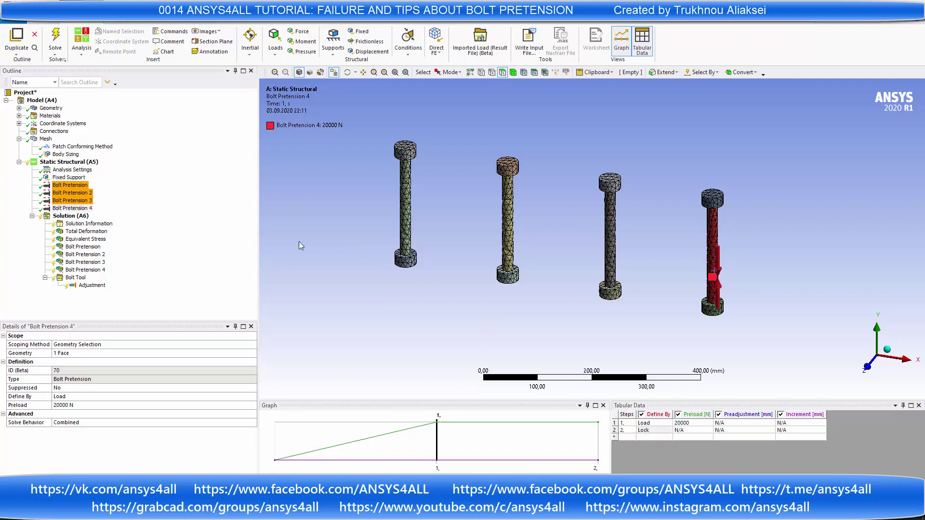
{"action": "left_click", "coordinate": [55, 41]}
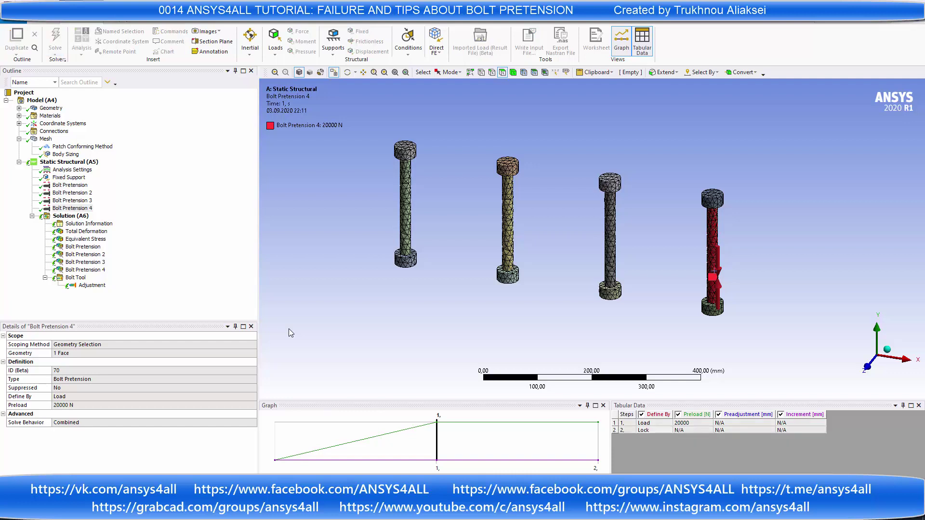
Step: Compare the adjustment and working load of all four bolt pretension probes over both load steps
{"action": "left_click", "coordinate": [83, 246]}
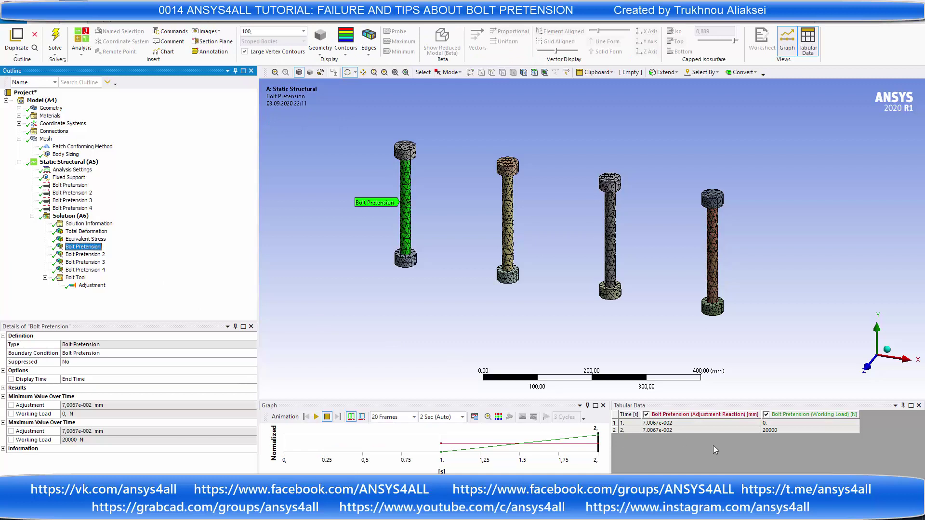
{"action": "left_click", "coordinate": [68, 255]}
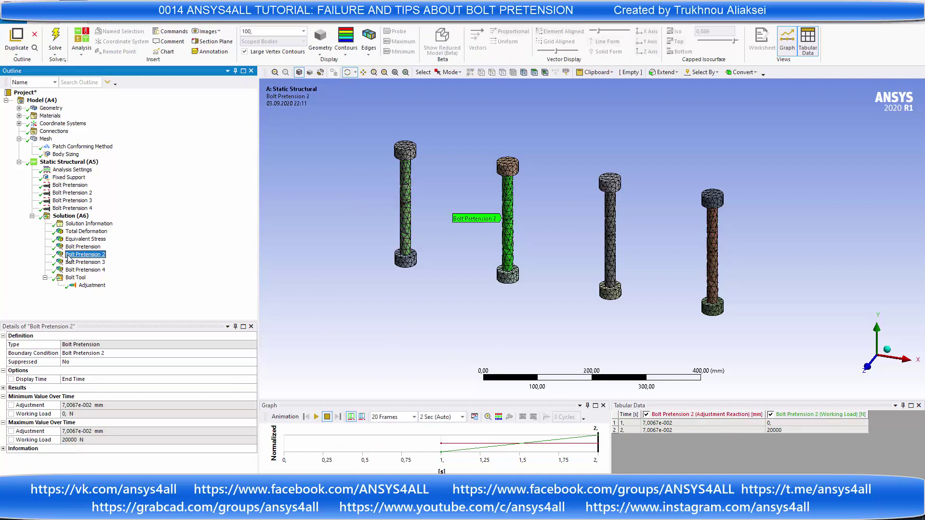
{"action": "left_click", "coordinate": [85, 262]}
{"action": "left_click", "coordinate": [92, 270]}
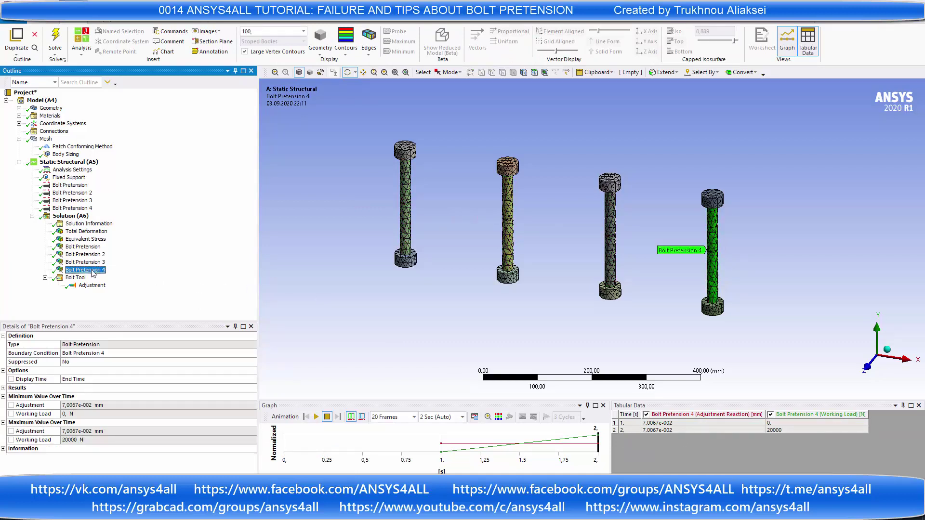
Step: Display the equivalent stress result and label its maximum on the first bolt's shank
{"action": "left_click", "coordinate": [85, 239]}
{"action": "left_click_drag", "start_coordinate": [431, 233], "coordinate": [408, 232]}
{"action": "left_click", "coordinate": [396, 32]}
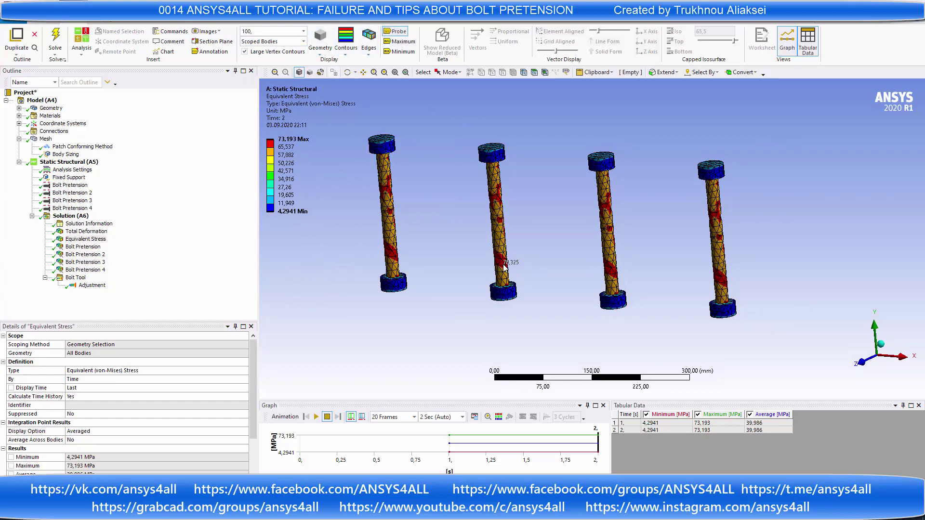
{"action": "left_click", "coordinate": [399, 41]}
{"action": "scroll", "coordinate": [354, 248], "scroll_direction": "up", "scroll_amount": 2}
{"action": "middle_click_drag", "start_coordinate": [354, 249], "coordinate": [462, 231]}
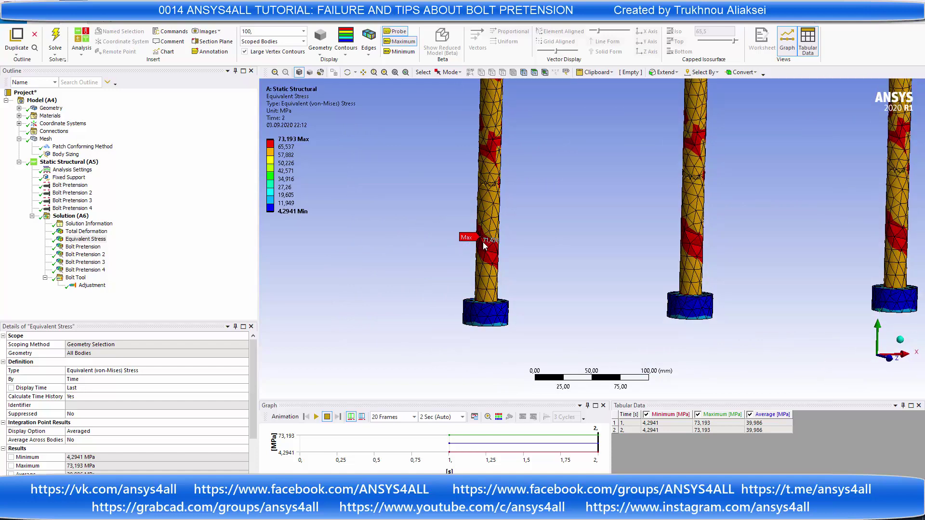
Step: Probe the equivalent stress at three points on the first bolt's shank, from beside the maximum up to the upper part
{"action": "left_click", "coordinate": [483, 238]}
{"action": "left_click", "coordinate": [494, 196]}
{"action": "middle_click_drag", "start_coordinate": [499, 169], "coordinate": [467, 224], "text": "ctrl"}
{"action": "left_click", "coordinate": [465, 171]}
{"action": "scroll", "coordinate": [465, 172], "scroll_direction": "down", "scroll_amount": 3}
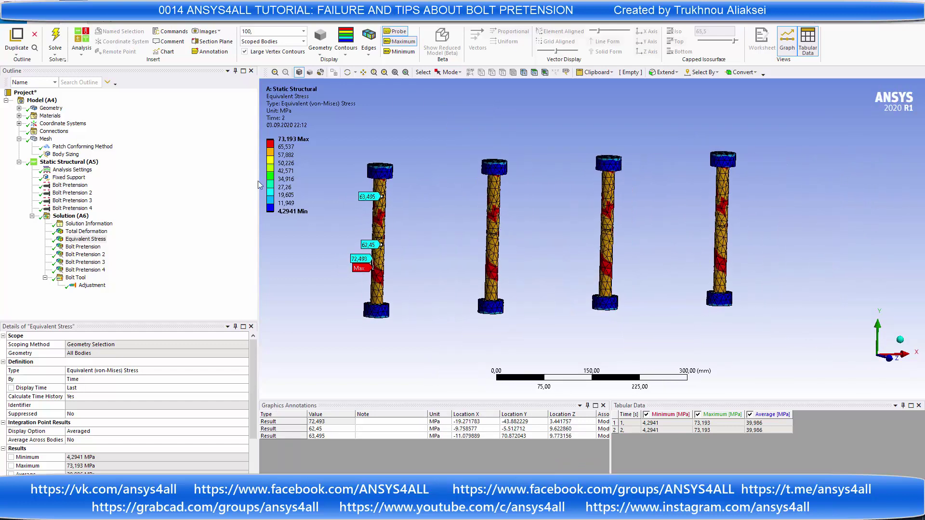
Step: Change the mesh method of the 12 bodies from Tetrahedrons to Hex Dominant and regenerate the mesh
{"action": "left_click", "coordinate": [67, 147]}
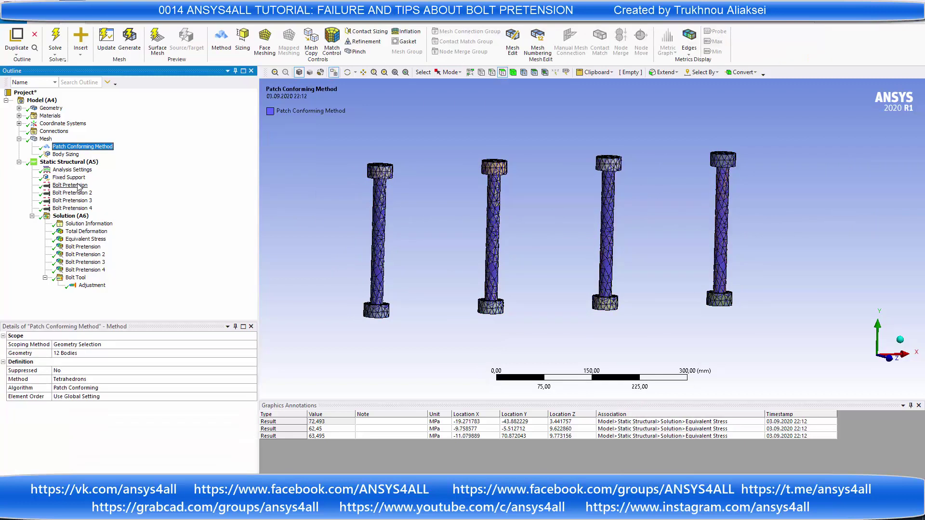
{"action": "left_click", "coordinate": [102, 379]}
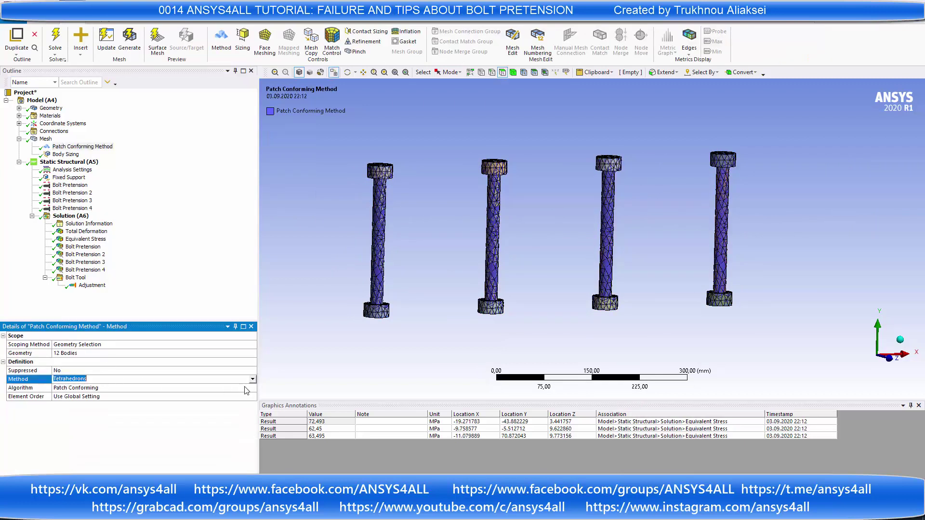
{"action": "left_click", "coordinate": [253, 379]}
{"action": "left_click", "coordinate": [154, 399]}
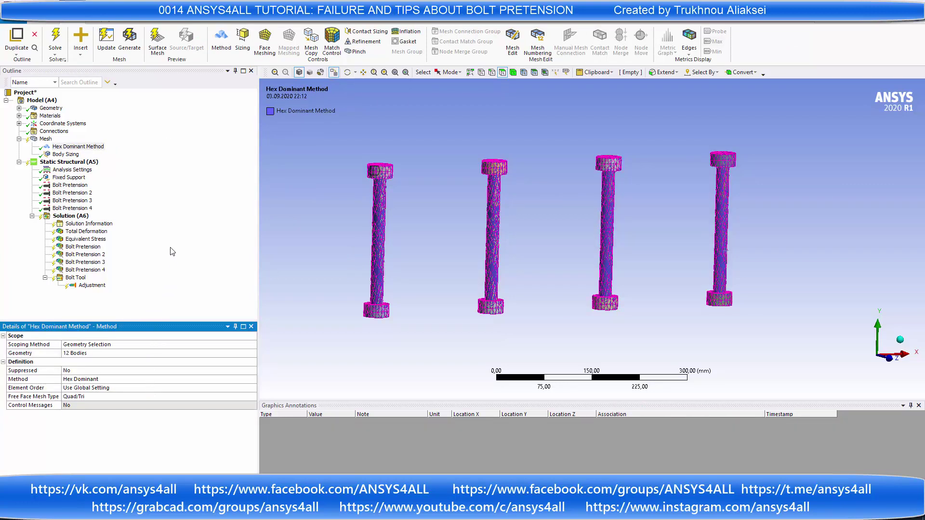
{"action": "right_click", "coordinate": [45, 140]}
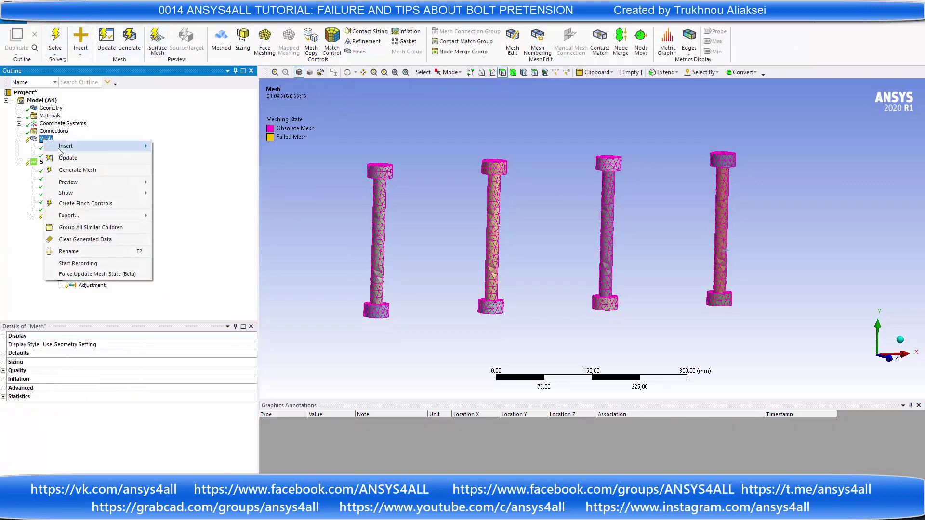
{"action": "left_click", "coordinate": [77, 170]}
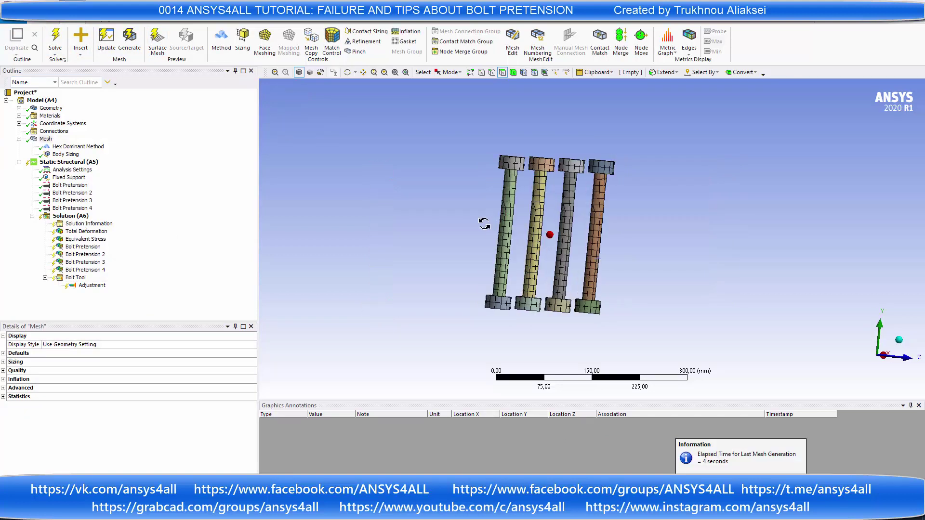
{"action": "middle_click_drag", "start_coordinate": [485, 224], "coordinate": [387, 330]}
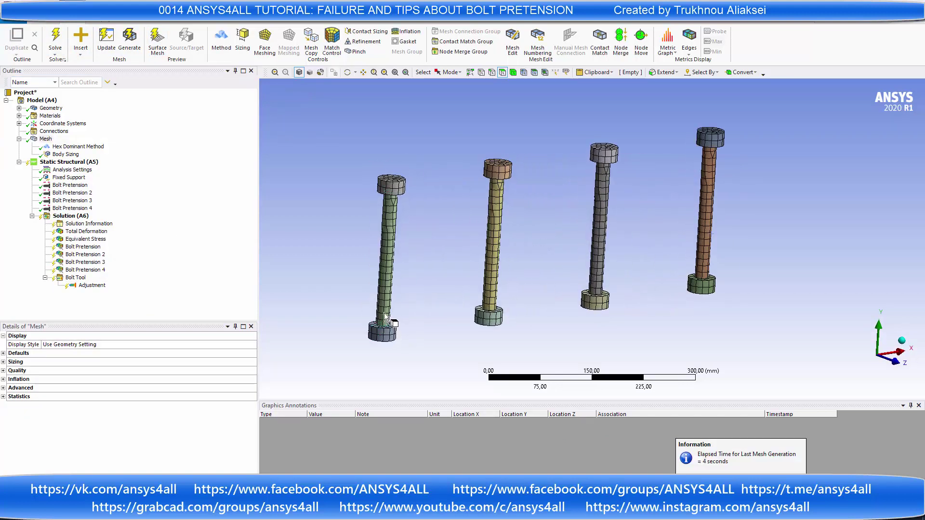
Step: Insert a mapped face meshing control on the same-size cylindrical shank faces of all four bolts
{"action": "left_click", "coordinate": [65, 154]}
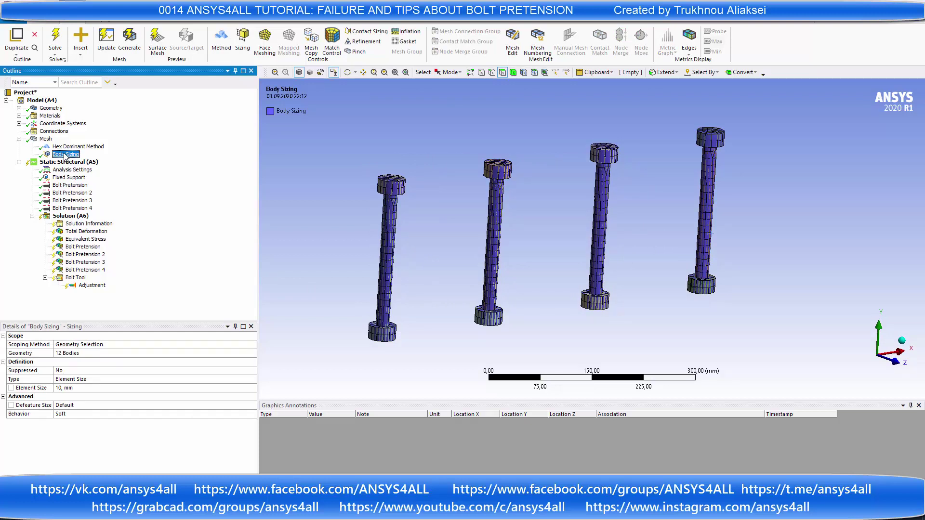
{"action": "right_click", "coordinate": [46, 138]}
{"action": "mouse_move", "coordinate": [106, 145]}
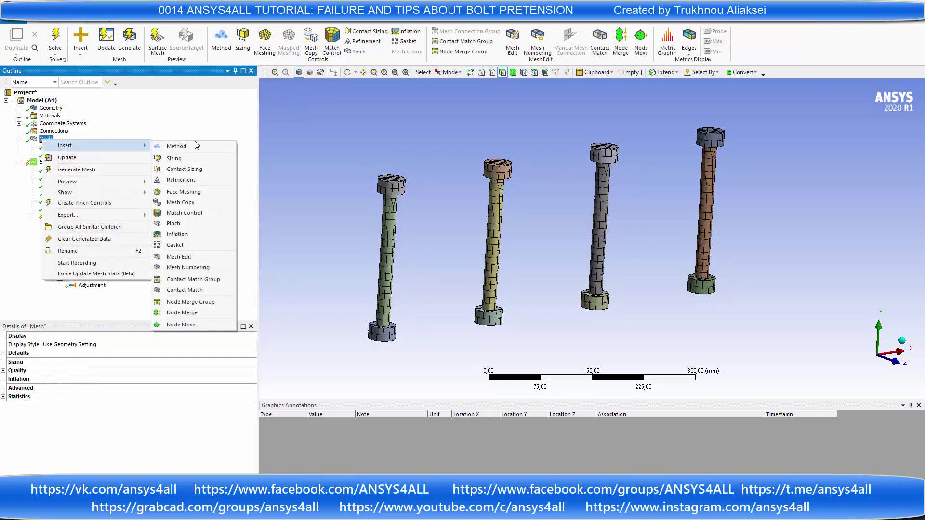
{"action": "left_click", "coordinate": [183, 192]}
{"action": "left_click", "coordinate": [390, 282]}
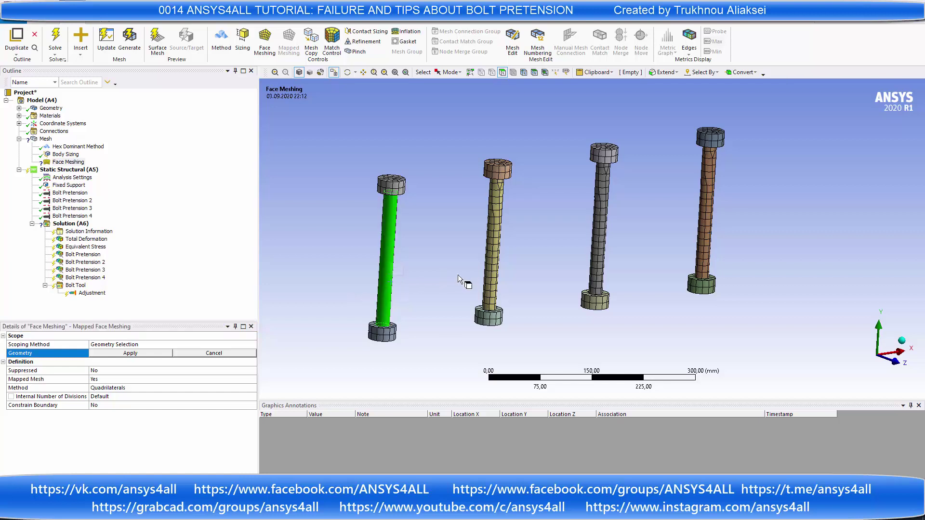
{"action": "left_click", "coordinate": [713, 73]}
{"action": "mouse_move", "coordinate": [721, 104]}
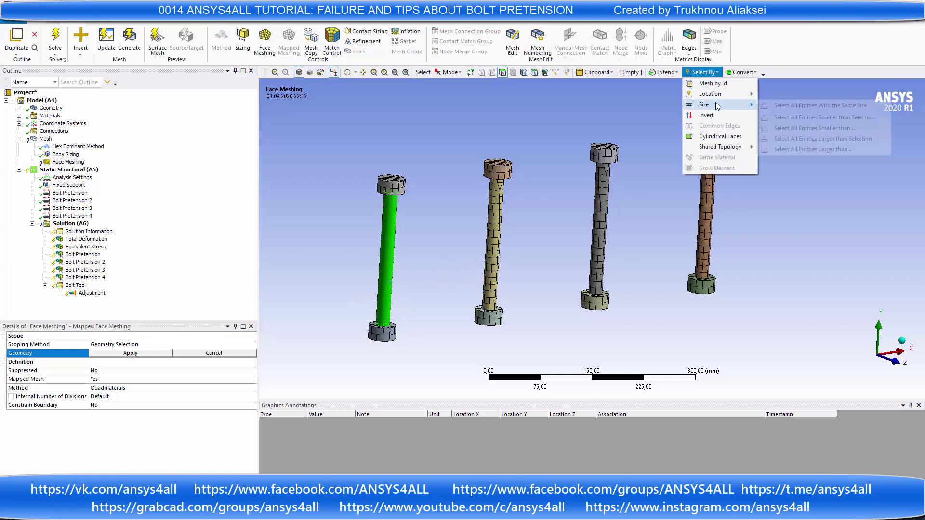
{"action": "left_click", "coordinate": [812, 105]}
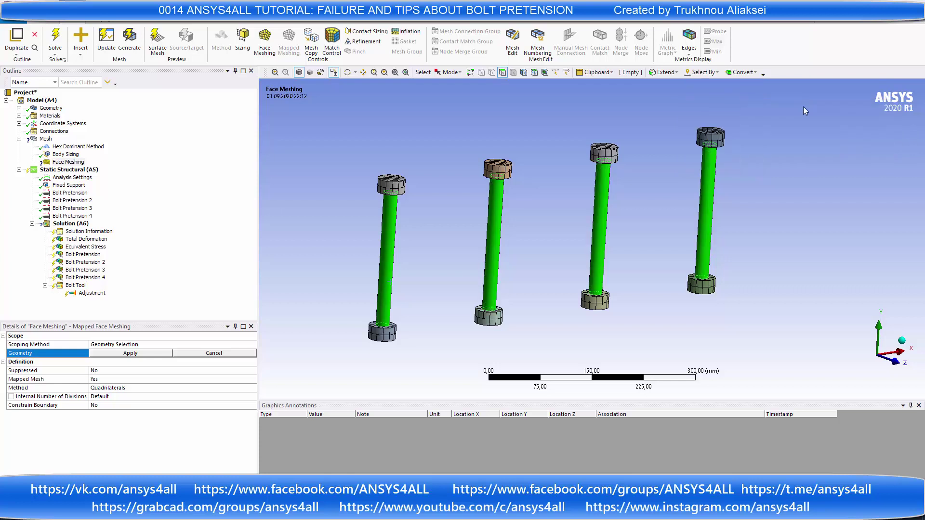
{"action": "left_click", "coordinate": [132, 354]}
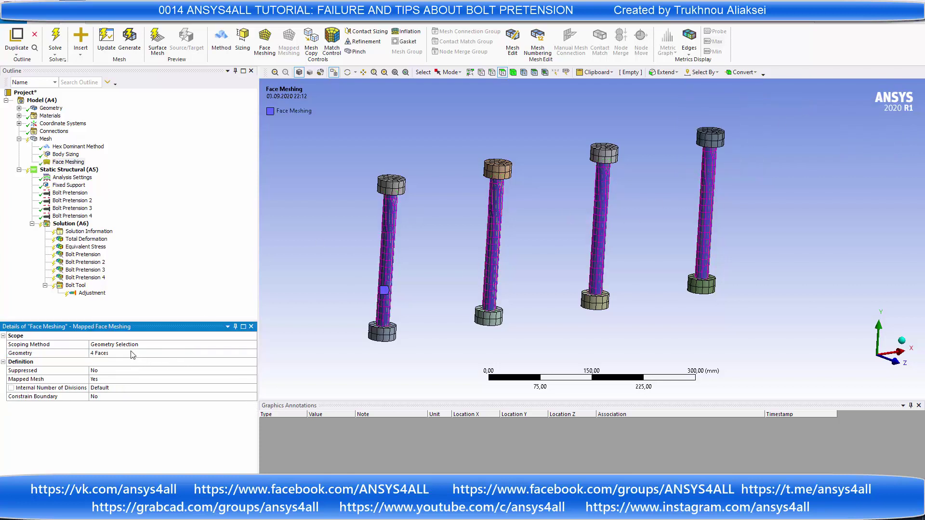
Step: Set the face meshing's internal number of divisions to 20 and regenerate the mesh
{"action": "left_click", "coordinate": [124, 388]}
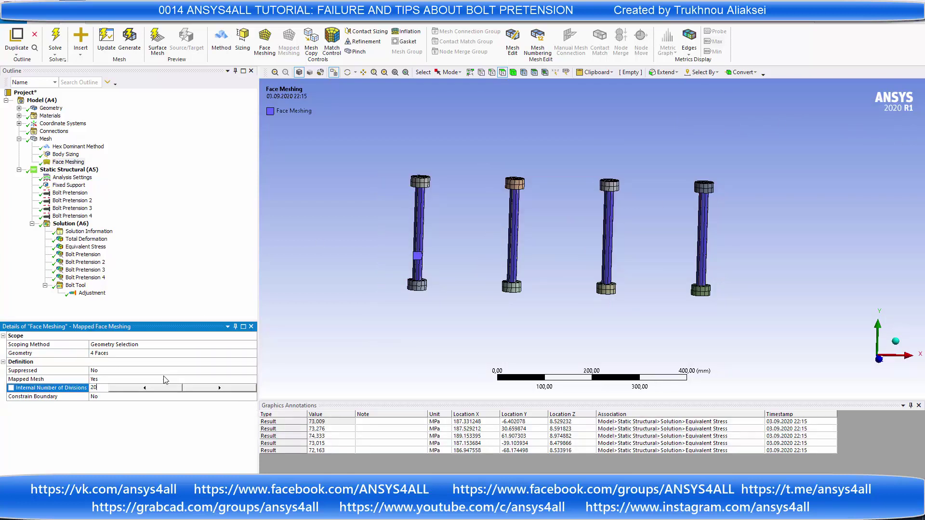
{"action": "key", "text": "Return"}
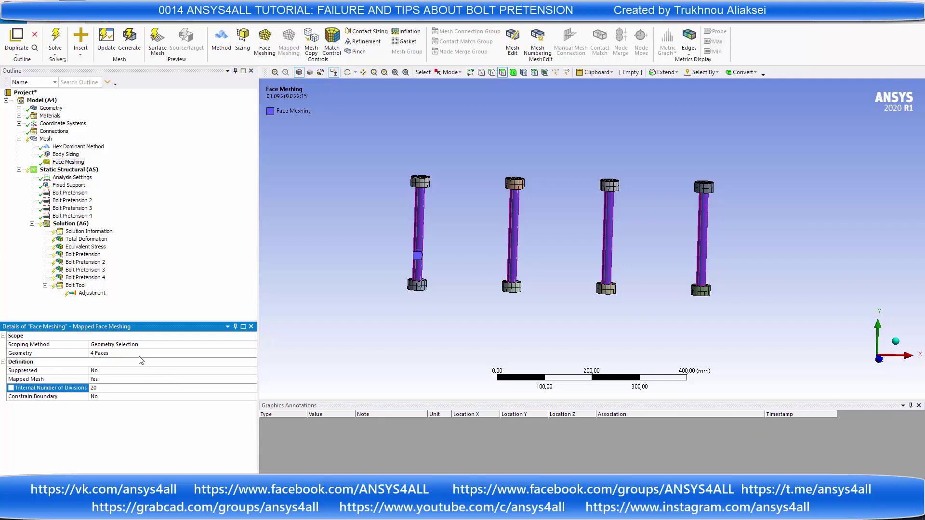
{"action": "left_click", "coordinate": [164, 245]}
{"action": "key", "text": "Up"}
{"action": "key", "text": "Up"}
{"action": "key", "text": "Up"}
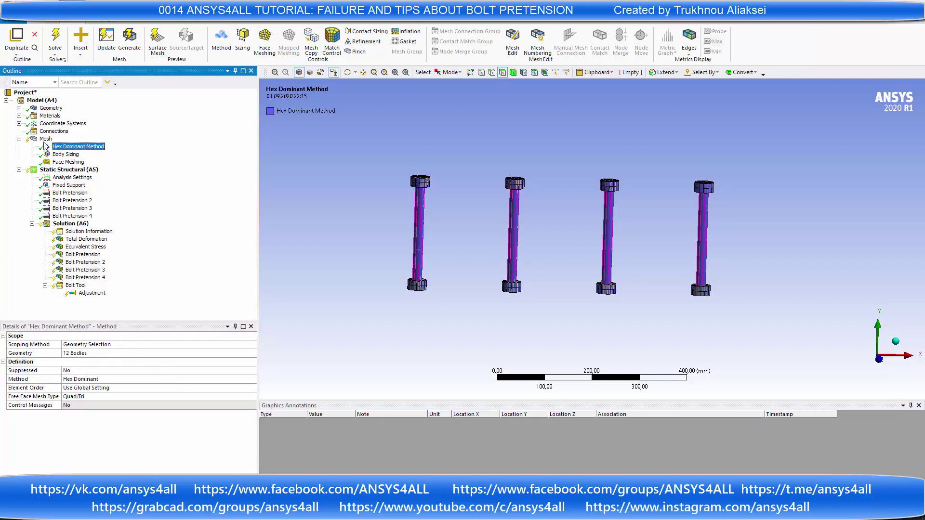
{"action": "right_click", "coordinate": [46, 140]}
{"action": "left_click", "coordinate": [312, 261]}
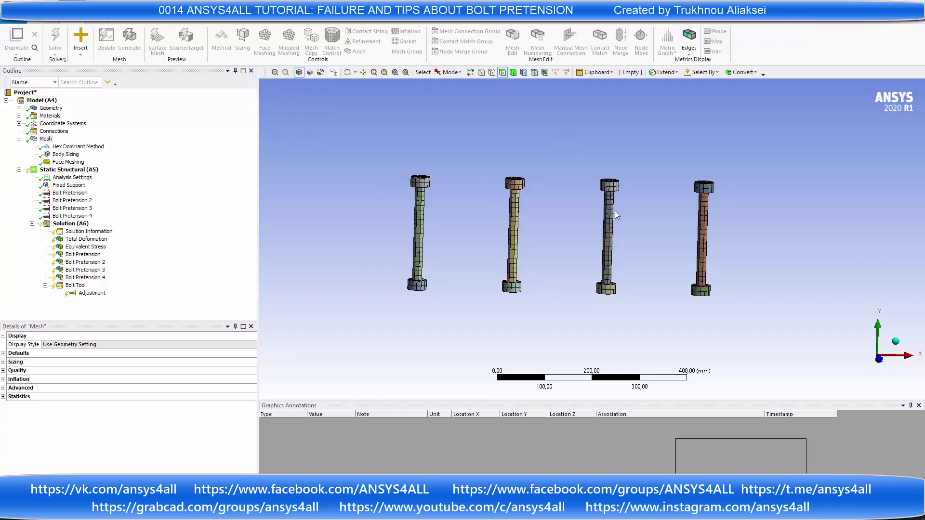
{"action": "middle_click_drag", "start_coordinate": [574, 210], "coordinate": [593, 238]}
{"action": "scroll", "coordinate": [592, 239], "scroll_direction": "up", "scroll_amount": 2}
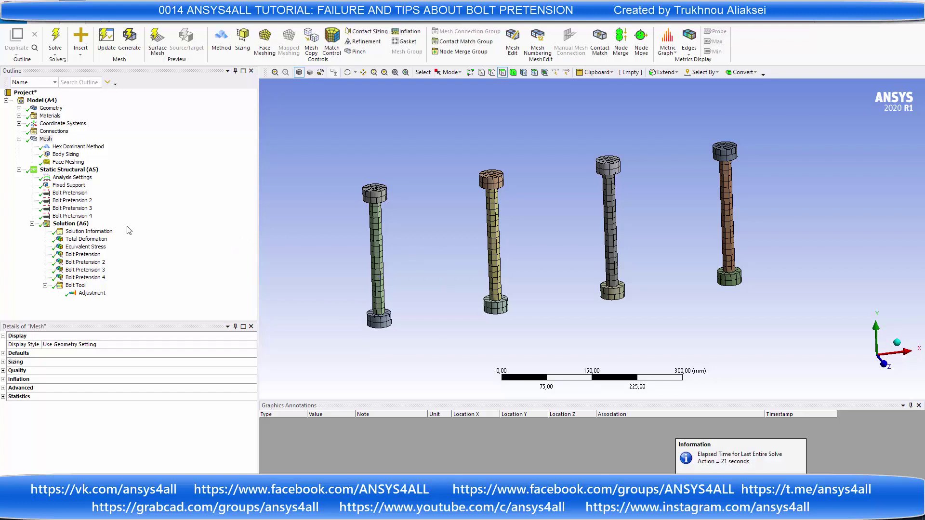
Step: Review the adjustment and working load results of all four bolt pretensions
{"action": "left_click", "coordinate": [84, 255]}
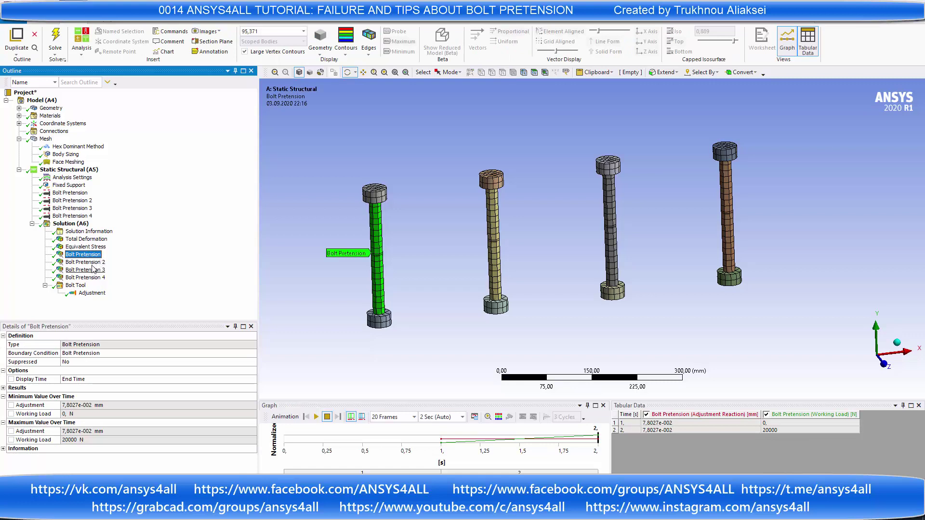
{"action": "left_click", "coordinate": [92, 263]}
{"action": "left_click", "coordinate": [84, 270]}
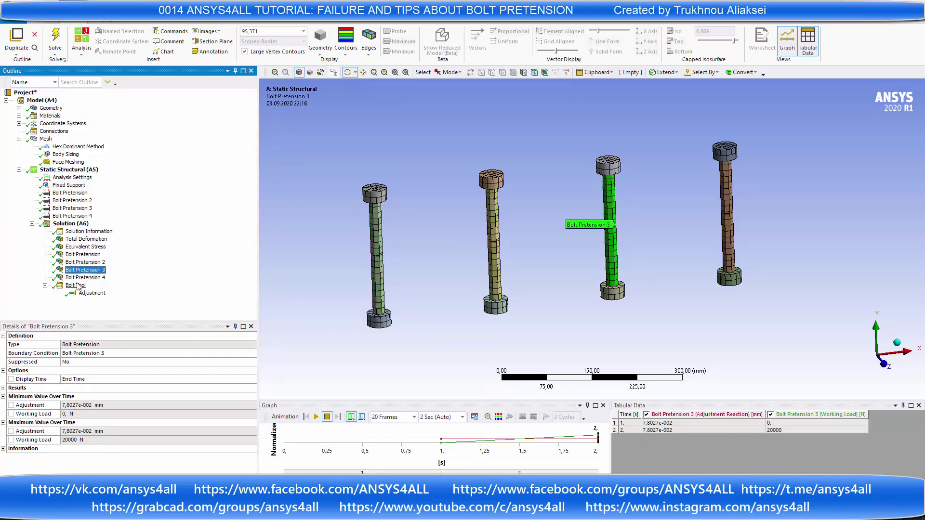
{"action": "left_click", "coordinate": [80, 278]}
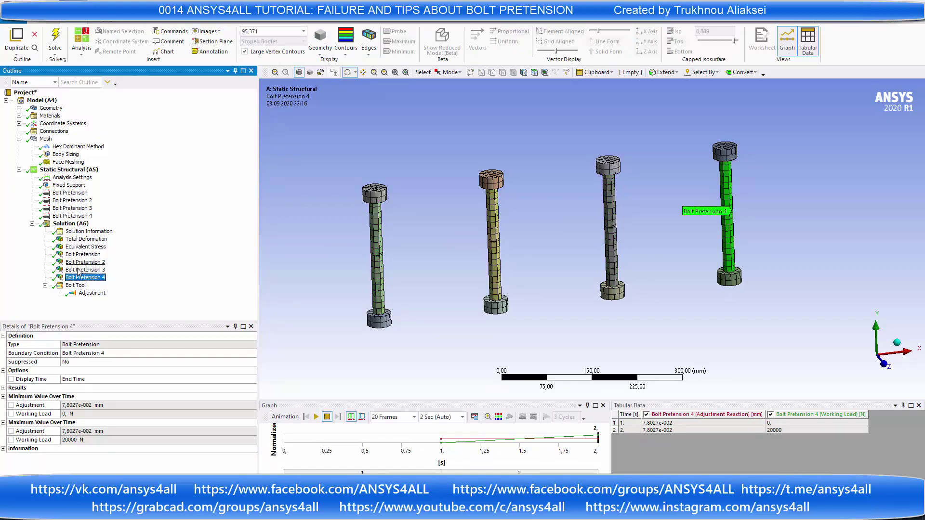
Step: Display the equivalent stress result and probe it at two points on each of the first three bolts' shanks
{"action": "left_click", "coordinate": [86, 247]}
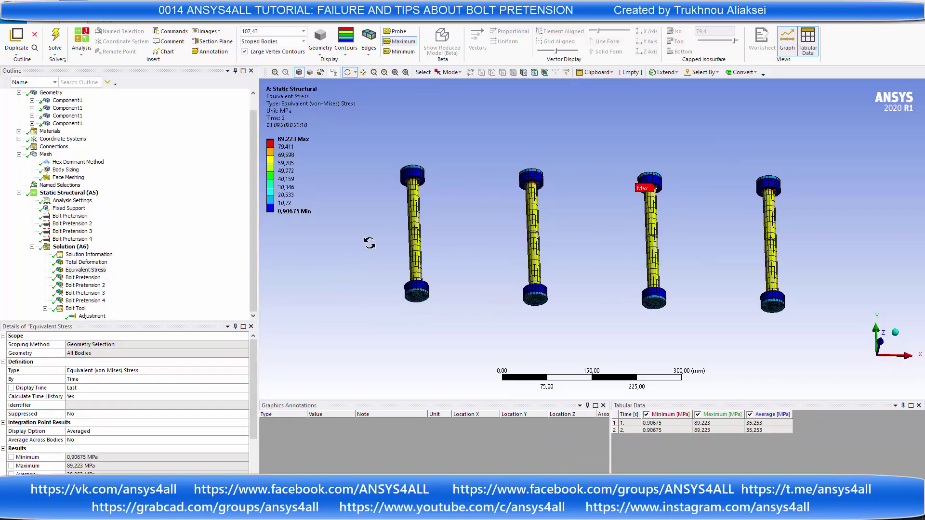
{"action": "left_click", "coordinate": [396, 32]}
{"action": "left_click", "coordinate": [390, 282]}
{"action": "left_click", "coordinate": [387, 241]}
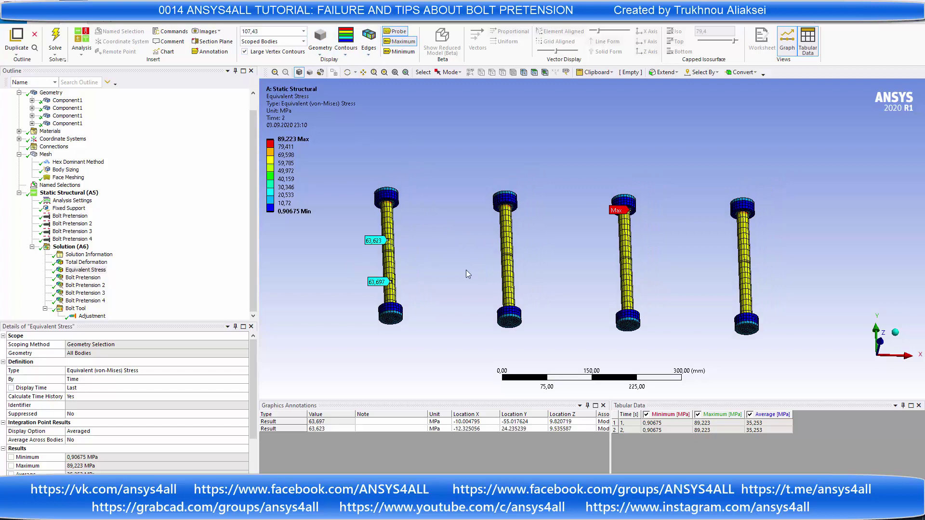
{"action": "left_click", "coordinate": [511, 297]}
{"action": "left_click", "coordinate": [510, 268]}
{"action": "left_click", "coordinate": [628, 281]}
{"action": "left_click", "coordinate": [627, 241]}
{"action": "scroll", "coordinate": [483, 233], "scroll_direction": "up", "scroll_amount": 2}
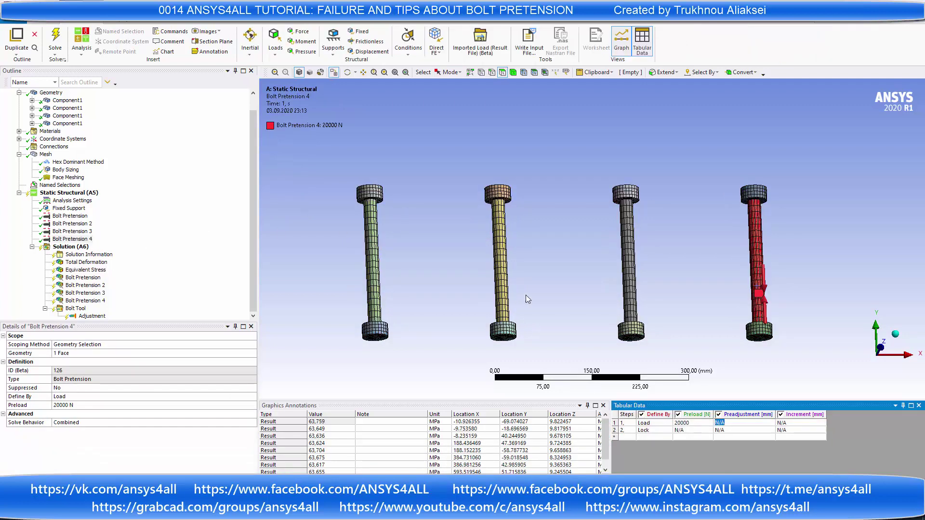
Step: Delete the pretension loads Bolt Pretension 2, 3 and 4, keeping only the first bolt's load
{"action": "left_click", "coordinate": [564, 232]}
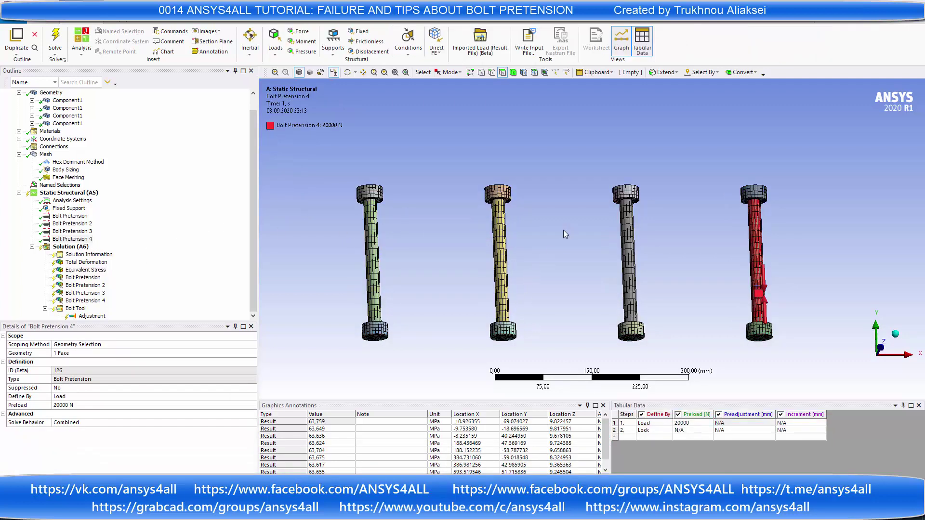
{"action": "left_click", "coordinate": [70, 216]}
{"action": "left_click", "coordinate": [71, 223]}
{"action": "left_click", "coordinate": [73, 239], "text": "shift"}
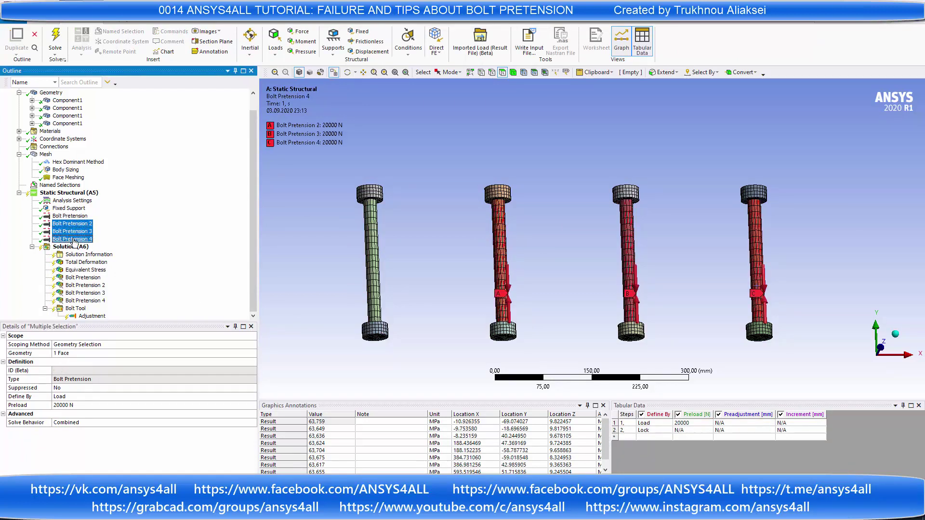
{"action": "key", "text": "Delete"}
{"action": "key", "text": "Return"}
{"action": "left_click", "coordinate": [97, 227]}
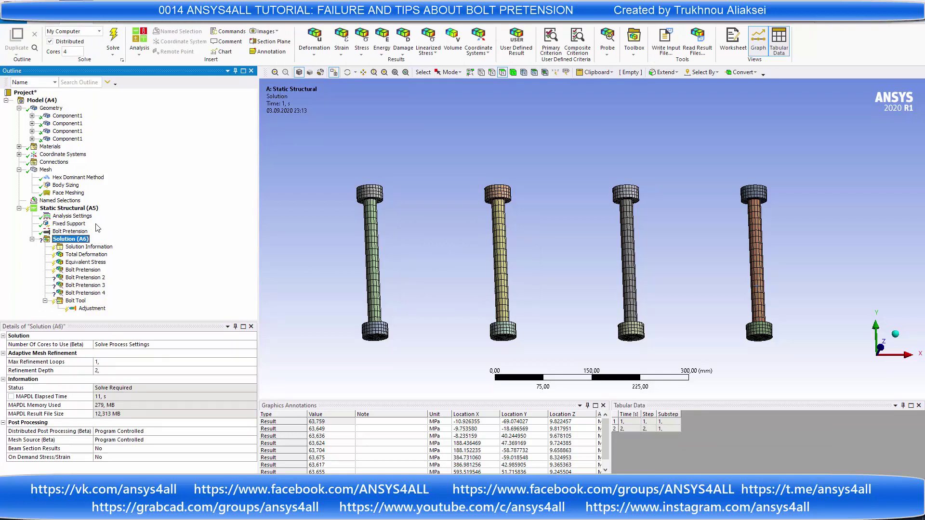
Step: Select the same-size shank faces of all four bolts and create a named selection 4BoltPret from them
{"action": "left_click", "coordinate": [369, 230]}
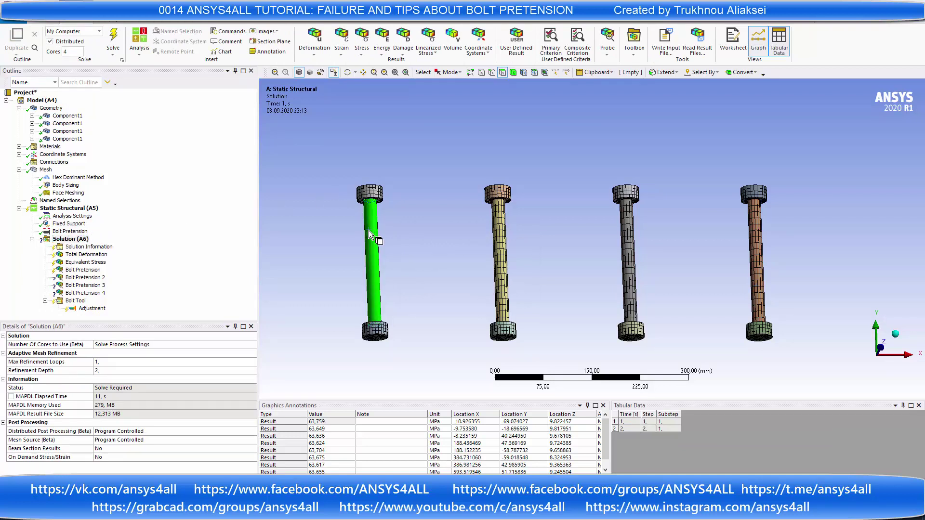
{"action": "left_click", "coordinate": [712, 73]}
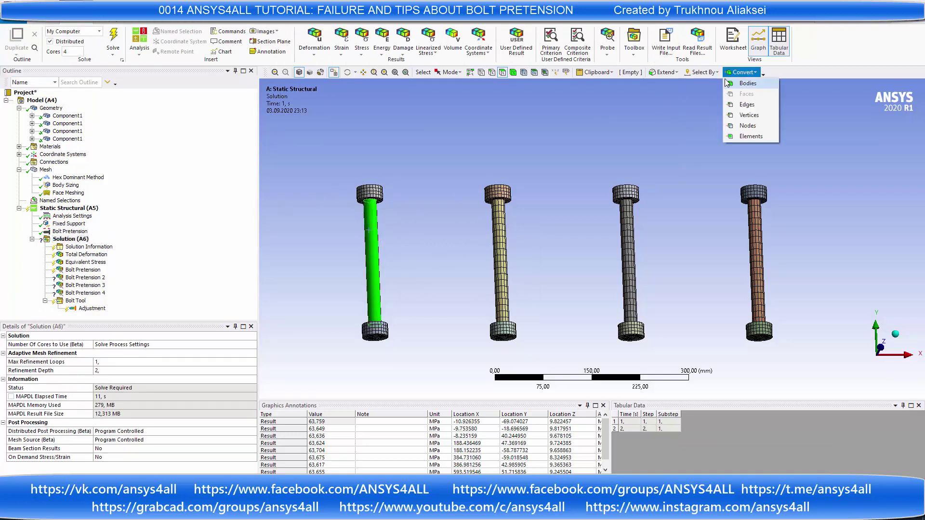
{"action": "mouse_move", "coordinate": [718, 105]}
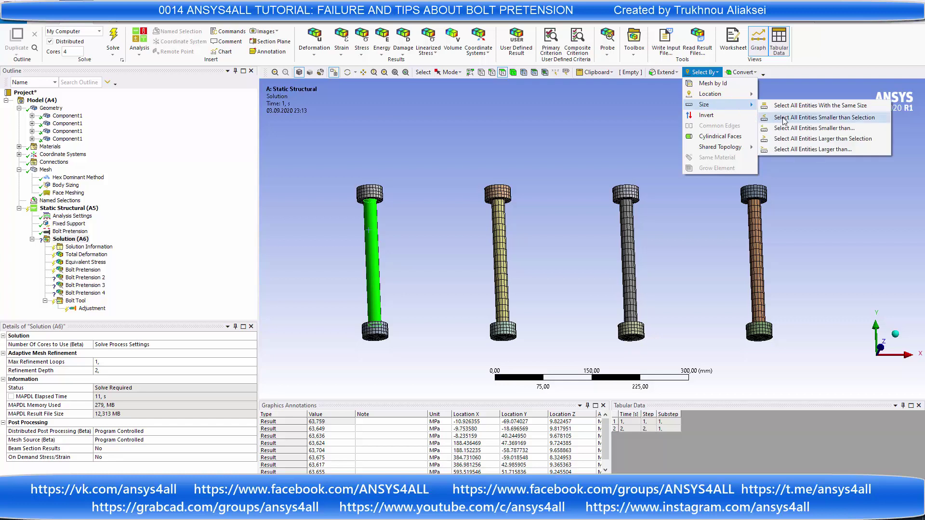
{"action": "left_click", "coordinate": [810, 106]}
{"action": "right_click", "coordinate": [499, 238]}
{"action": "mouse_move", "coordinate": [521, 254]}
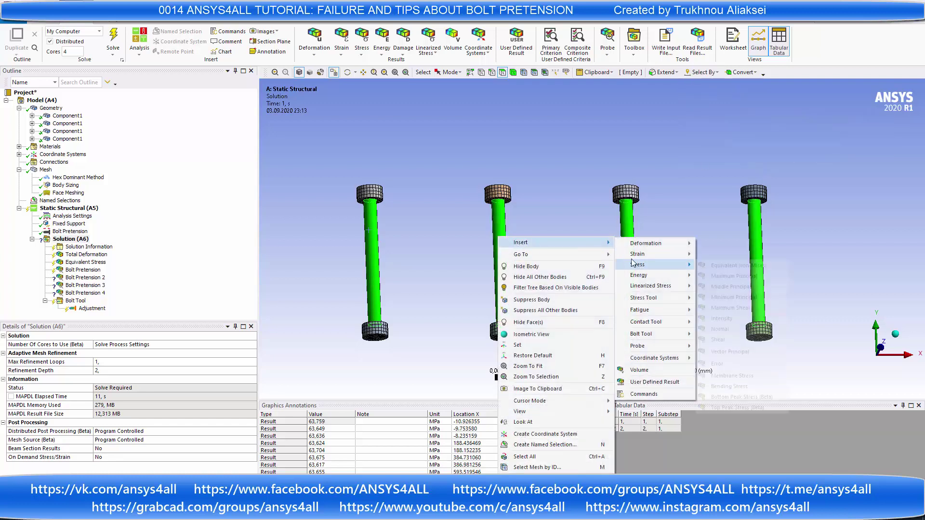
{"action": "left_click", "coordinate": [59, 200]}
{"action": "right_click", "coordinate": [368, 227]}
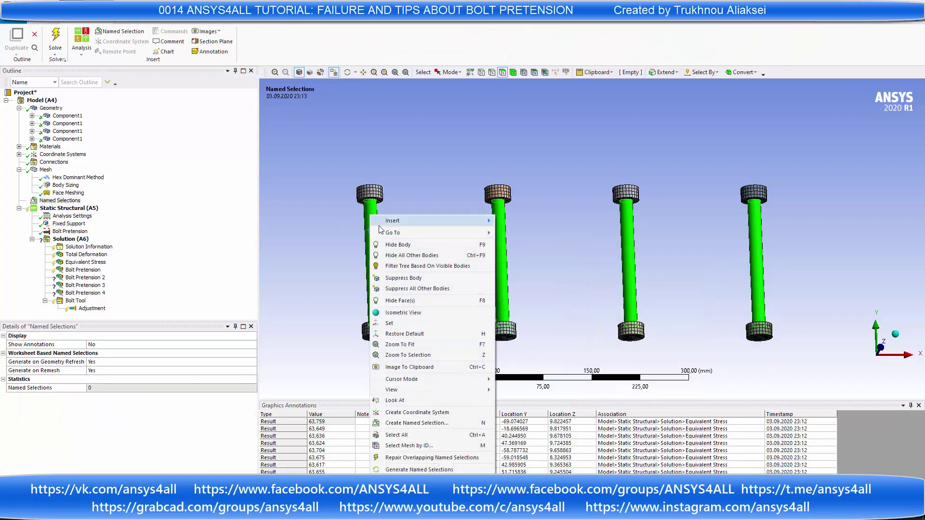
{"action": "left_click", "coordinate": [525, 226]}
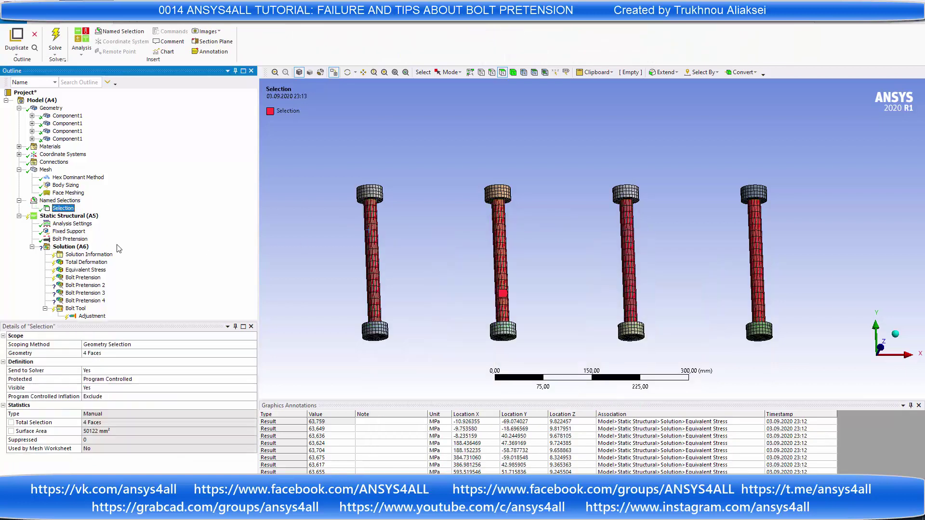
{"action": "type", "text": "4BoltPret"}
{"action": "key", "text": "Return"}
Step: Generate pretension loads for the other bolts from the first bolt's load with the Object Generator, using the 4BoltPret selection
{"action": "left_click", "coordinate": [115, 239]}
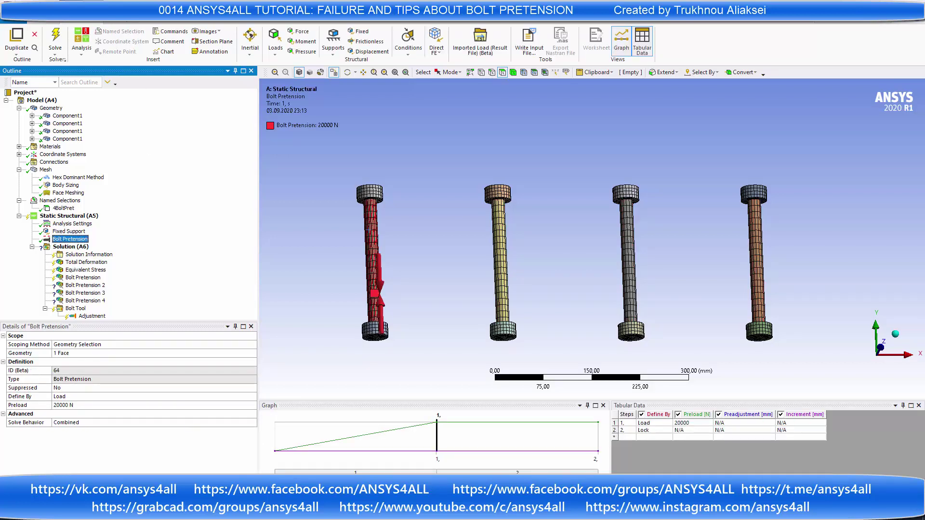
{"action": "left_click", "coordinate": [191, 24]}
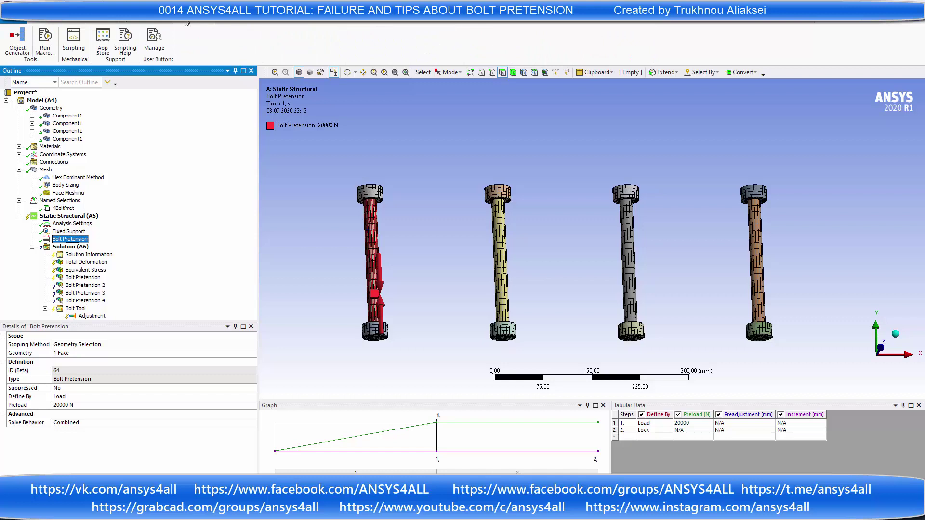
{"action": "left_click", "coordinate": [17, 41]}
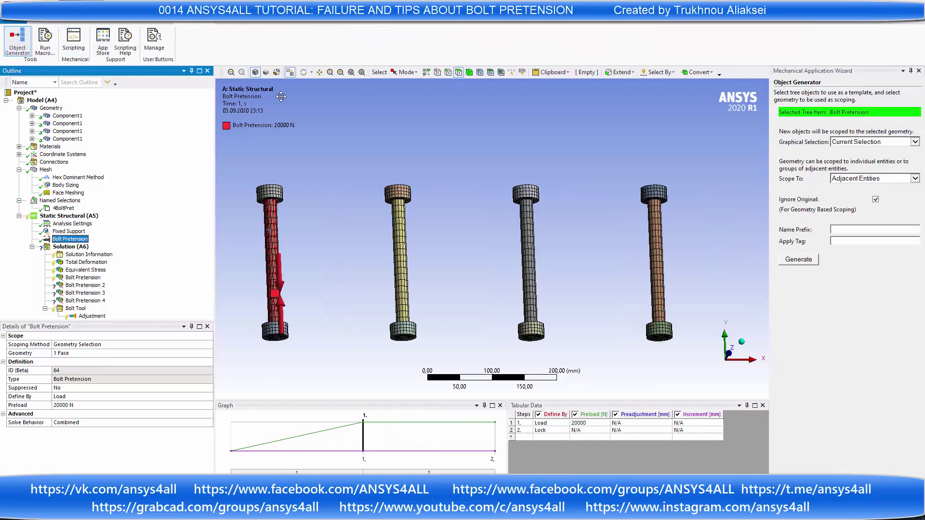
{"action": "left_click", "coordinate": [915, 142]}
{"action": "left_click", "coordinate": [850, 153]}
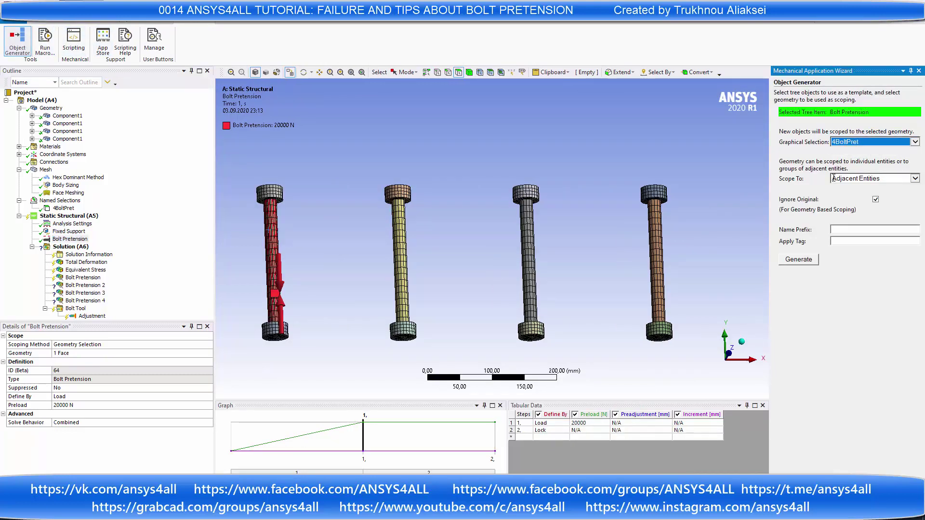
{"action": "left_click", "coordinate": [800, 260]}
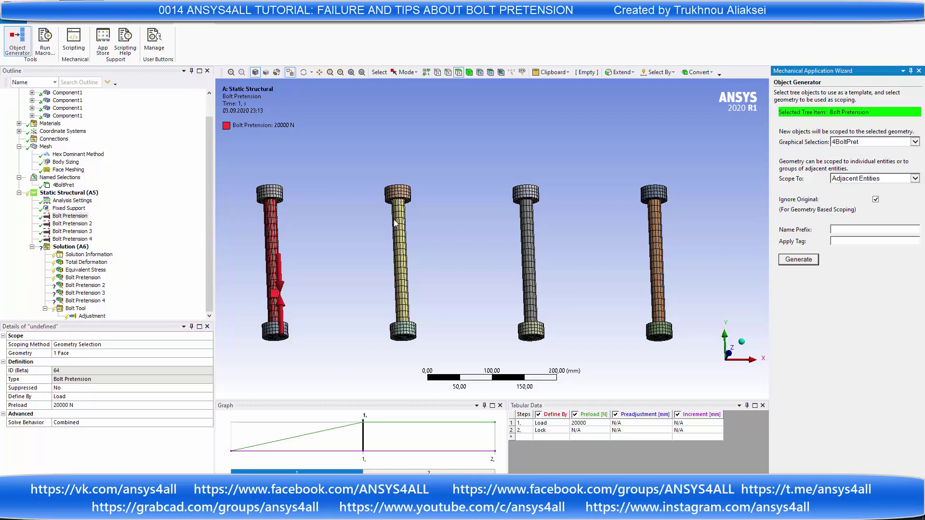
{"action": "left_click", "coordinate": [63, 224]}
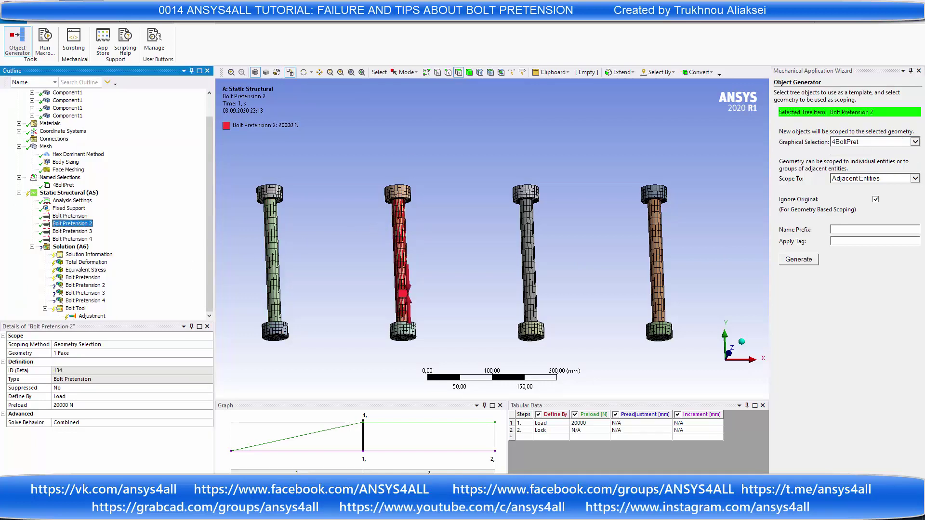
{"action": "left_click", "coordinate": [919, 71]}
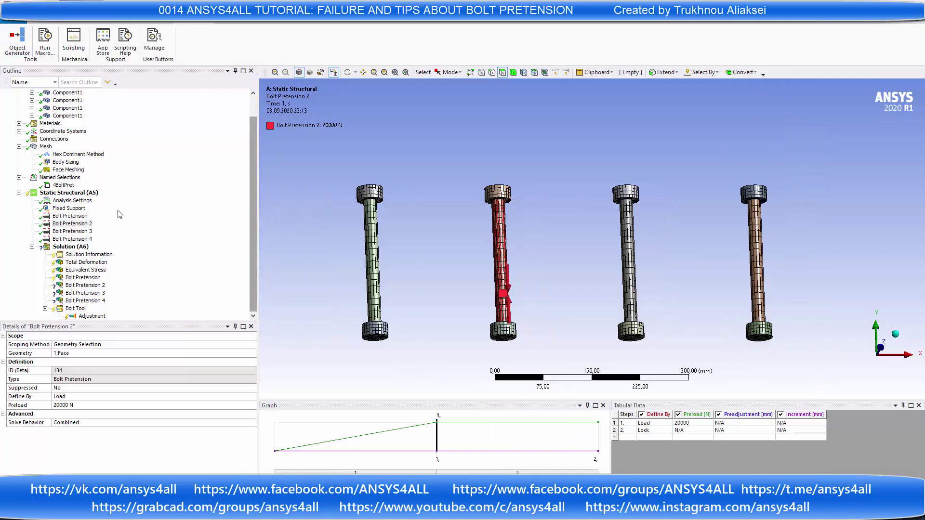
Step: Check the scoping and preload of the four bolt pretension loads one after another
{"action": "left_click", "coordinate": [73, 216]}
{"action": "key", "text": "Down"}
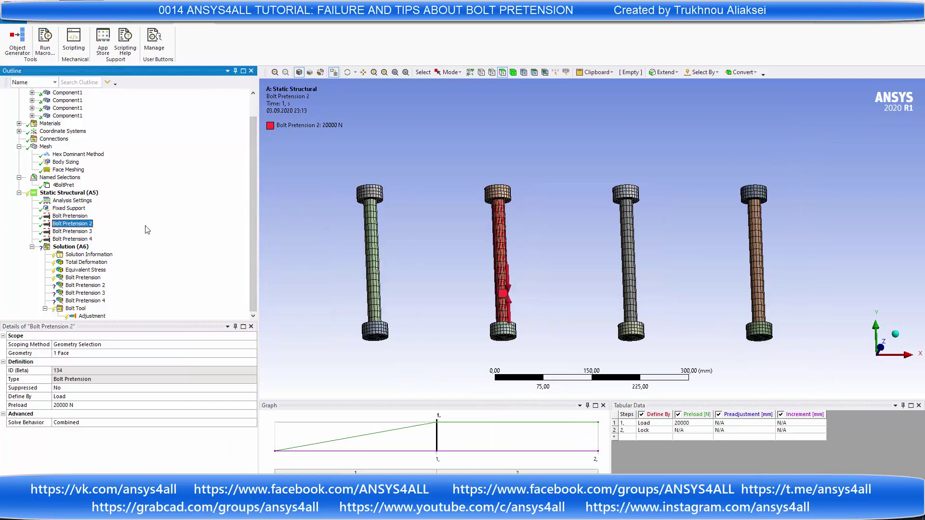
{"action": "key", "text": "Down"}
{"action": "key", "text": "Down"}
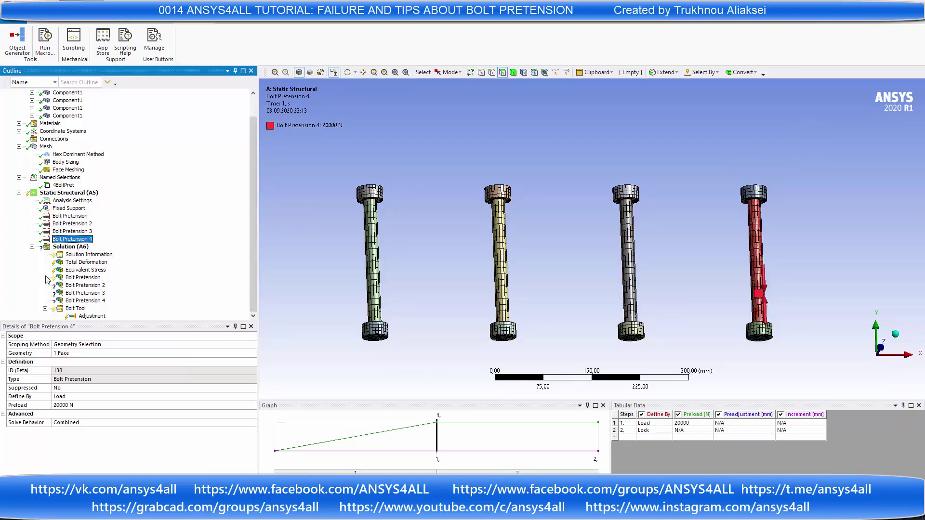
Step: Delete the four old bolt pretension results from the solution
{"action": "left_click", "coordinate": [77, 278]}
{"action": "left_click", "coordinate": [81, 301], "text": "shift"}
{"action": "key", "text": "Delete"}
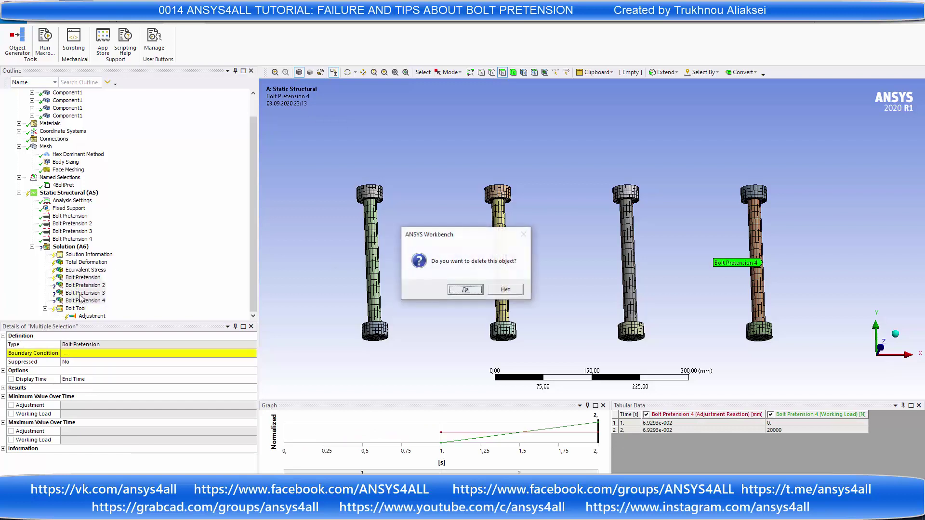
{"action": "key", "text": "Return"}
Step: Create new bolt pretension results in the solution from the four pretension loads
{"action": "left_click", "coordinate": [70, 239]}
{"action": "left_click", "coordinate": [72, 262], "text": "shift"}
{"action": "left_click_drag", "start_coordinate": [72, 262], "coordinate": [72, 270]}
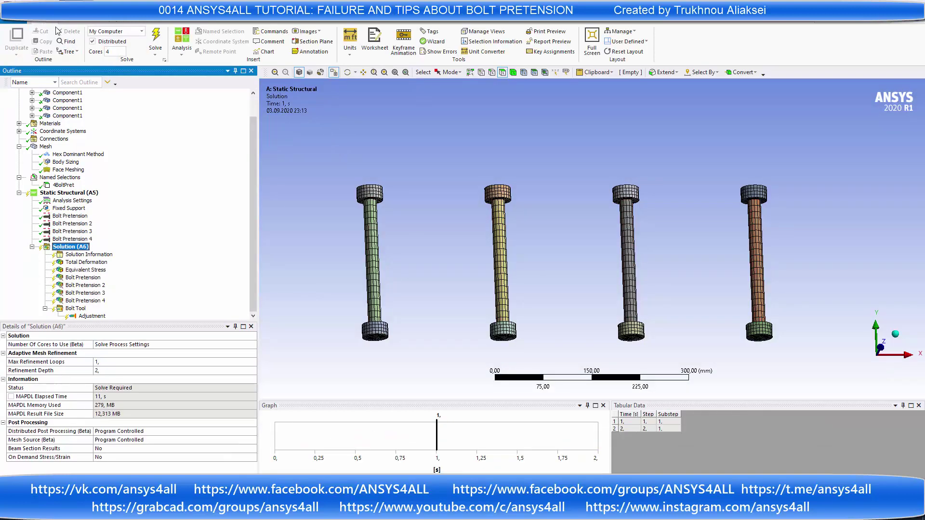
Step: Solve the study and display the equivalent stress result
{"action": "left_click", "coordinate": [83, 277]}
{"action": "left_click", "coordinate": [85, 270]}
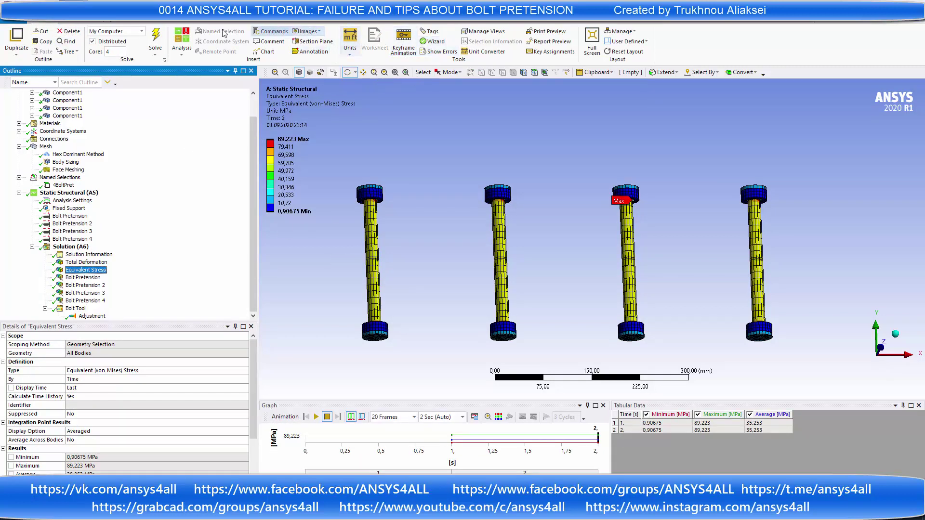
Step: Probe the equivalent stress at three points on each of the first three shanks and at one point low on the fourth
{"action": "left_click", "coordinate": [395, 31]}
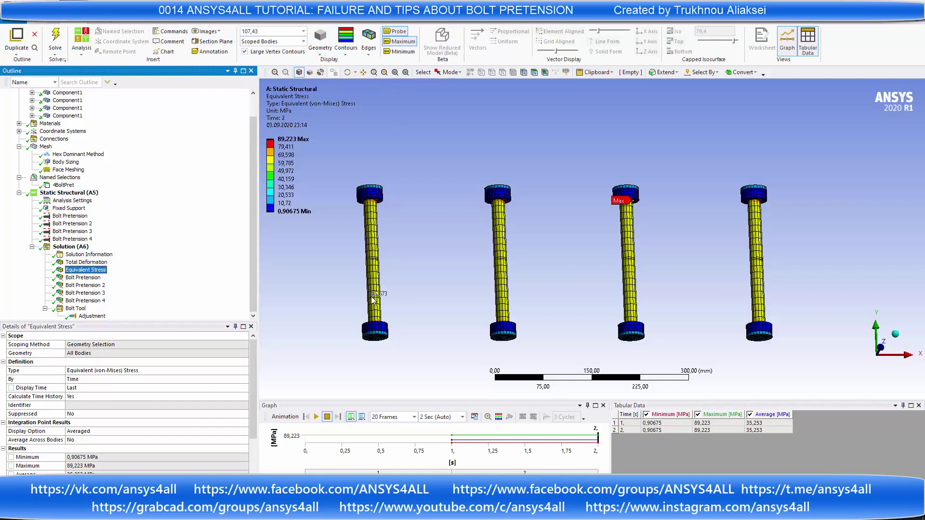
{"action": "left_click", "coordinate": [370, 298]}
{"action": "left_click", "coordinate": [375, 270]}
{"action": "left_click", "coordinate": [370, 235]}
{"action": "left_click", "coordinate": [506, 303]}
{"action": "left_click", "coordinate": [501, 269]}
{"action": "left_click", "coordinate": [497, 235]}
{"action": "left_click", "coordinate": [632, 295]}
{"action": "left_click", "coordinate": [627, 259]}
{"action": "left_click", "coordinate": [625, 231]}
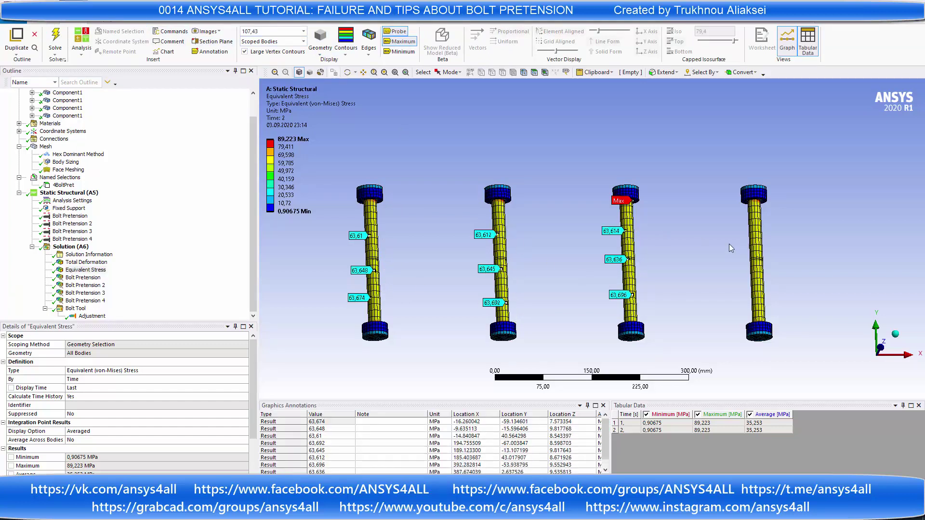
{"action": "left_click", "coordinate": [757, 291]}
Step: Try to set the first-step preload of all four bolt pretension loads to 40000 N at once
{"action": "left_click", "coordinate": [70, 215]}
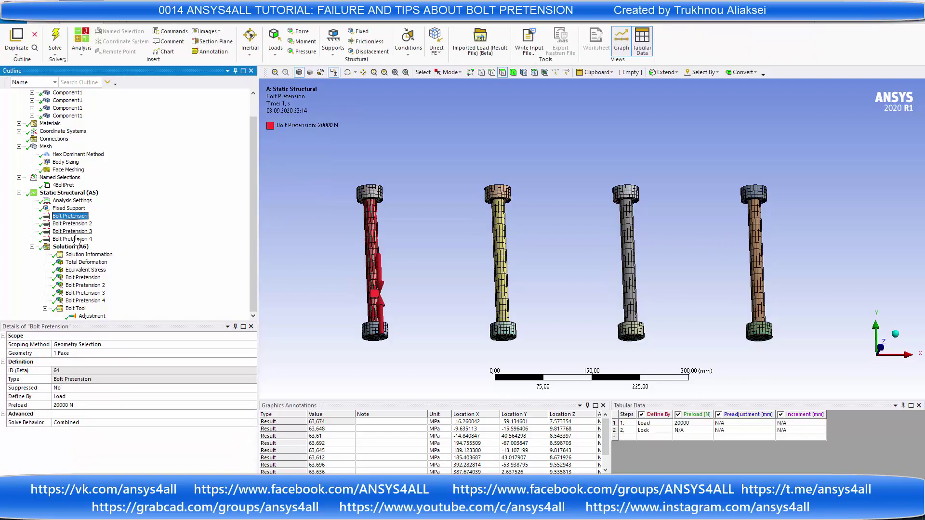
{"action": "left_click", "coordinate": [73, 239], "text": "shift"}
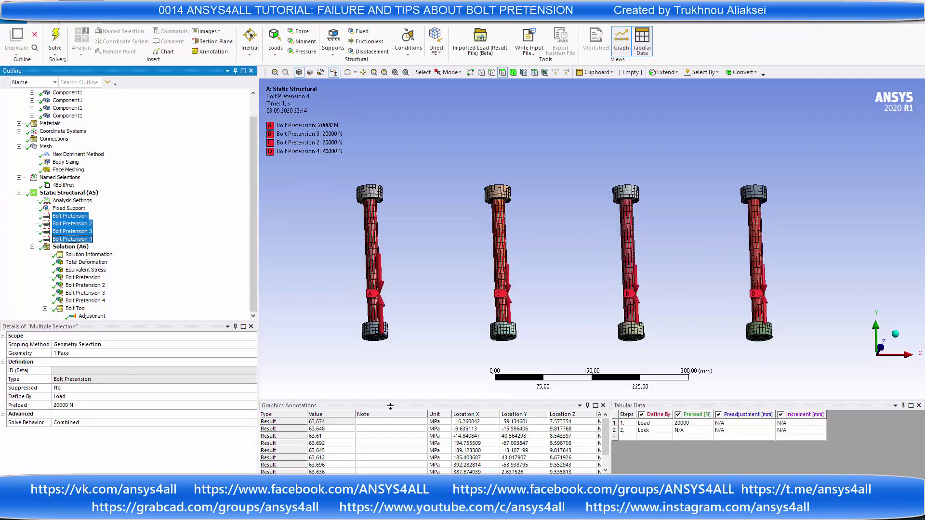
{"action": "double_click", "coordinate": [683, 423]}
{"action": "type", "text": "4000"}
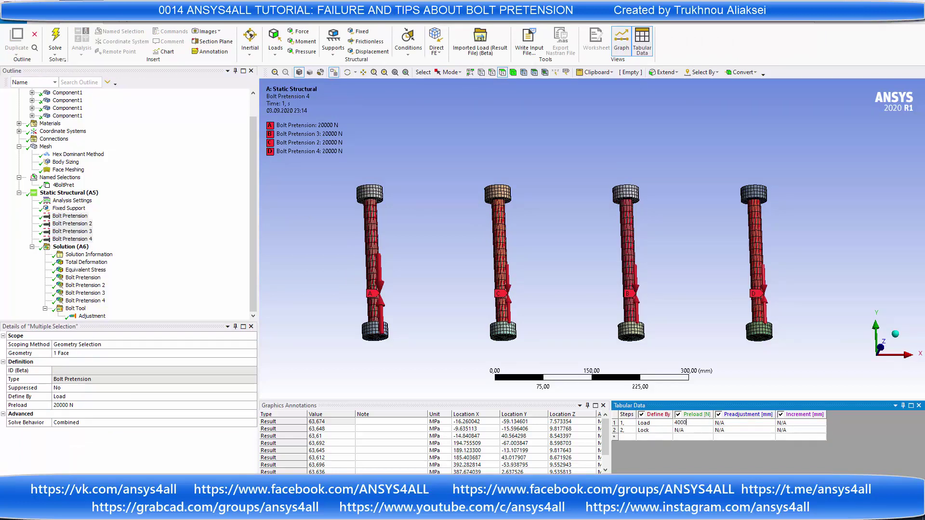
{"action": "key", "text": "Tab"}
Step: Check the preload of each of the four bolt pretension loads individually
{"action": "left_click", "coordinate": [71, 240]}
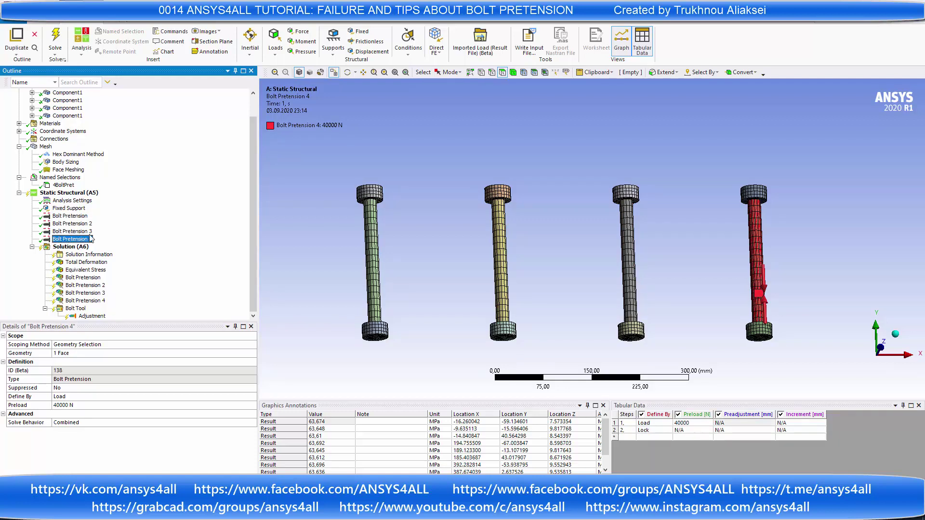
{"action": "key", "text": "Up"}
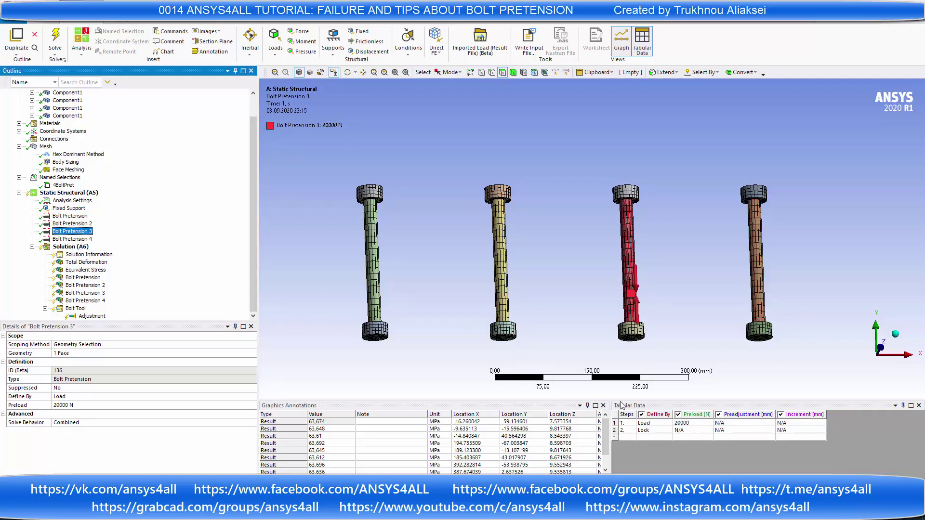
{"action": "left_click", "coordinate": [70, 224]}
{"action": "left_click", "coordinate": [72, 217]}
{"action": "key", "text": "Down"}
{"action": "key", "text": "Down"}
{"action": "key", "text": "Down"}
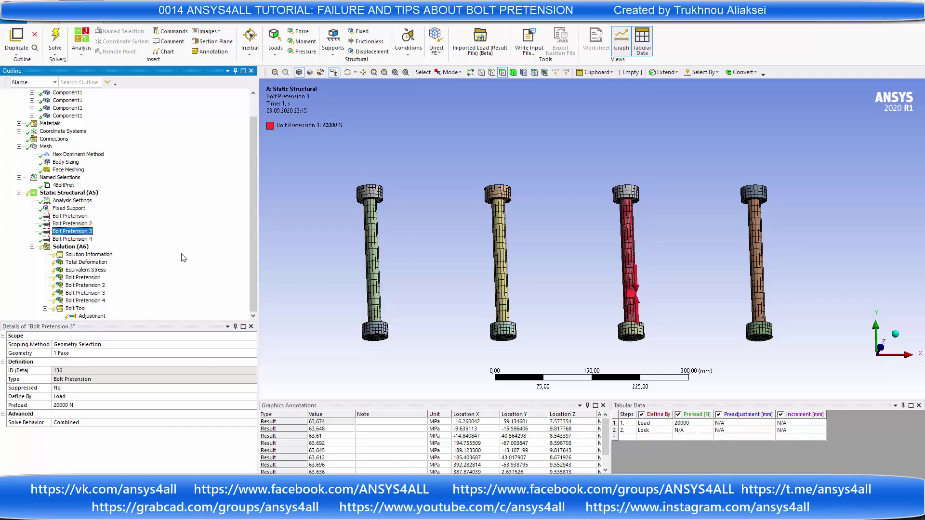
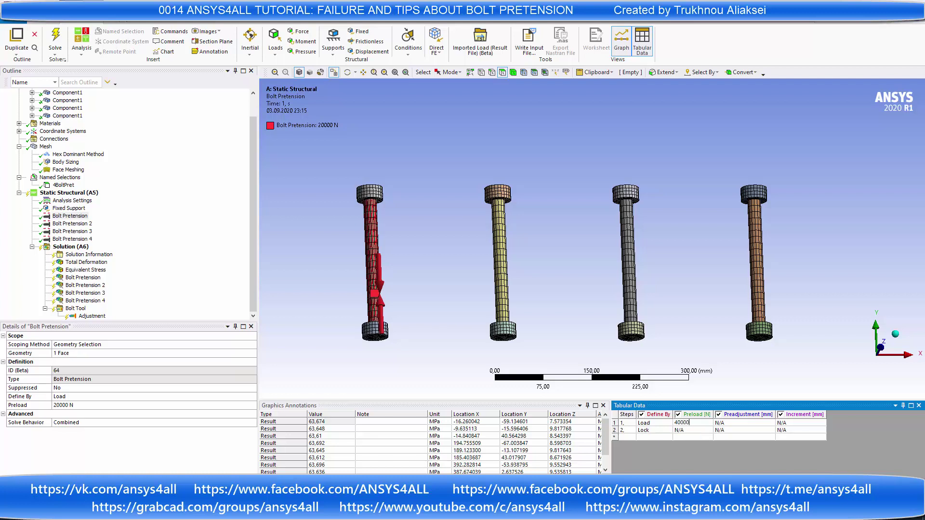
Step: Set the first bolt pretension load's preload to 40000 N and delete the other three pretension loads
{"action": "key", "text": "Return"}
{"action": "left_click", "coordinate": [73, 224]}
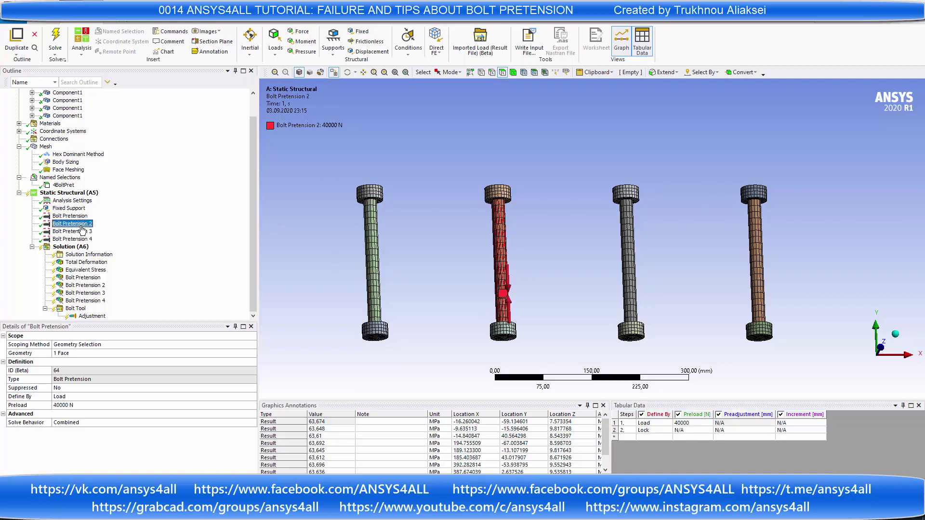
{"action": "left_click", "coordinate": [80, 239], "text": "shift"}
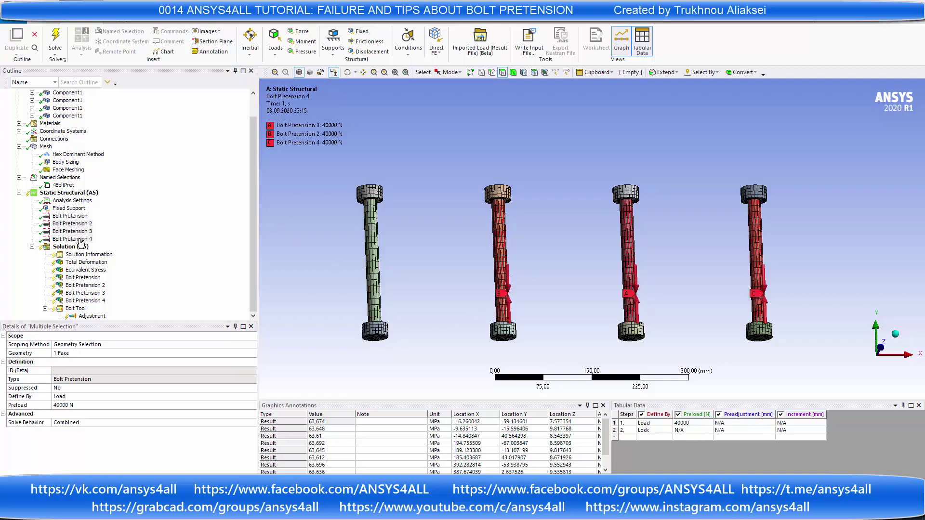
{"action": "scroll", "coordinate": [80, 242], "scroll_direction": "up", "scroll_amount": 1}
{"action": "key", "text": "Up"}
{"action": "key", "text": "Up"}
{"action": "key", "text": "Up"}
{"action": "key", "text": "Up"}
{"action": "key", "text": "Up"}
{"action": "key", "text": "Down"}
{"action": "key", "text": "Down"}
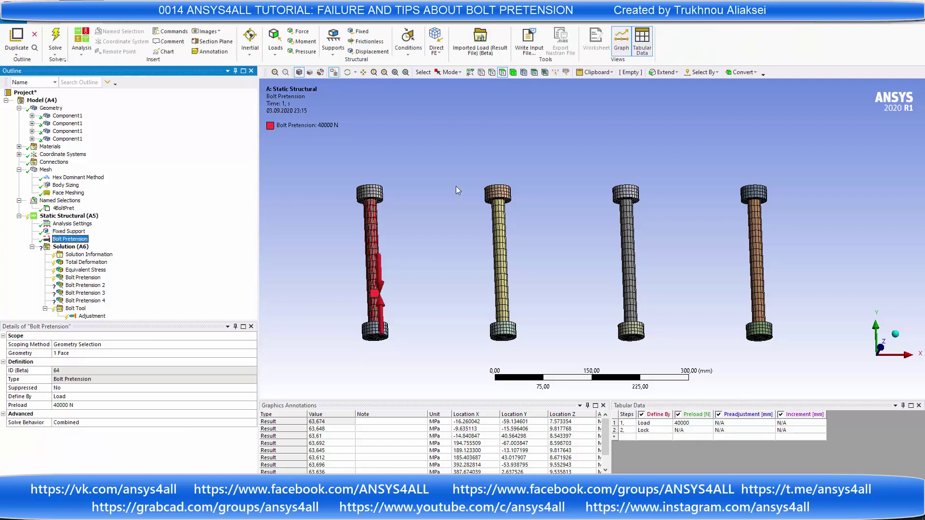
Step: Generate the remaining bolt pretension loads with the Object Generator from the first load, using the 4BoltPret selection scoped to adjacent entities
{"action": "left_click", "coordinate": [687, 426]}
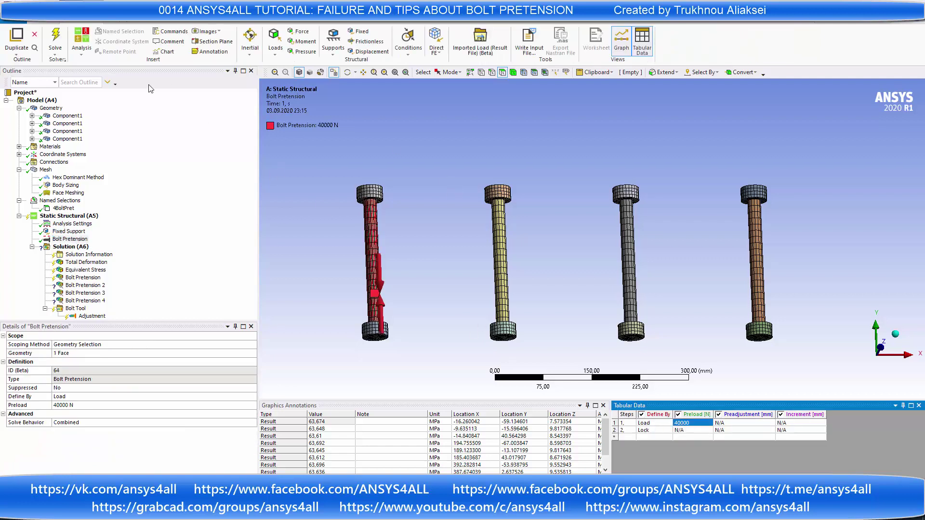
{"action": "left_click", "coordinate": [147, 18]}
{"action": "left_click", "coordinate": [17, 42]}
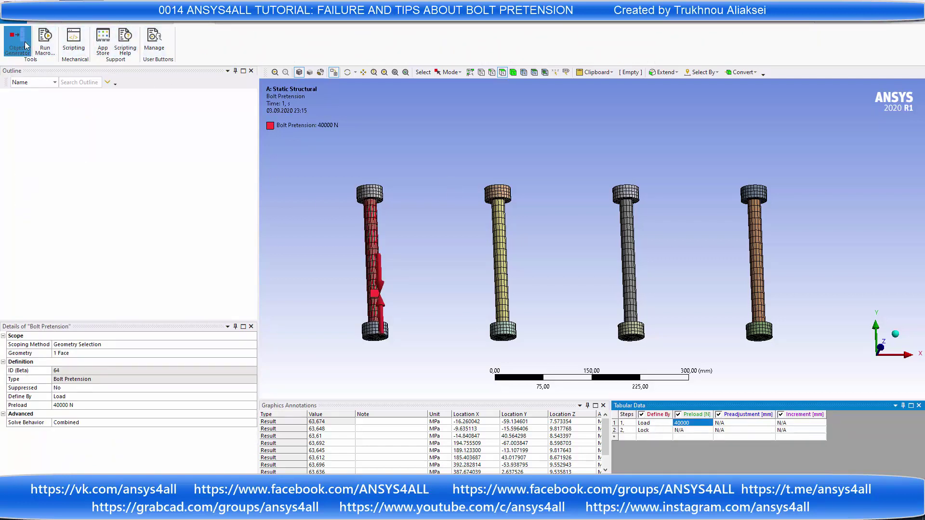
{"action": "left_click", "coordinate": [915, 143]}
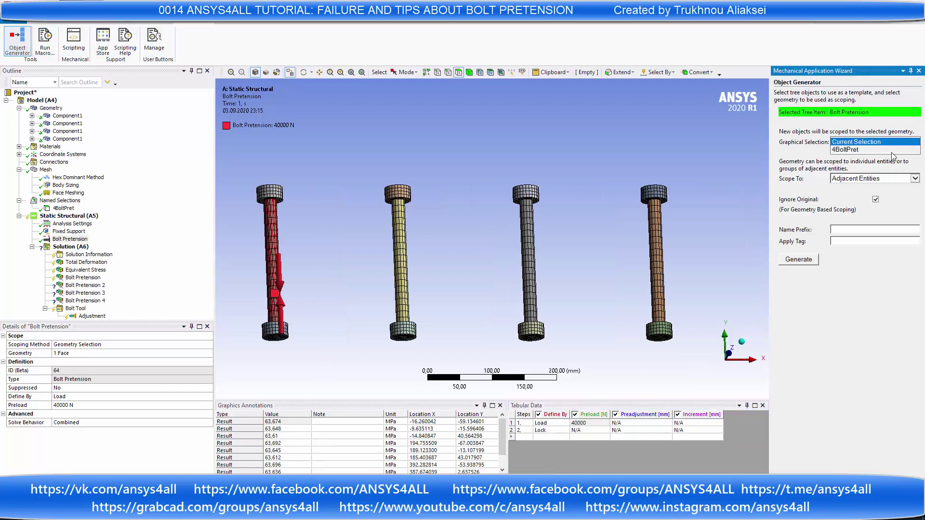
{"action": "left_click", "coordinate": [868, 158]}
{"action": "left_click", "coordinate": [799, 260]}
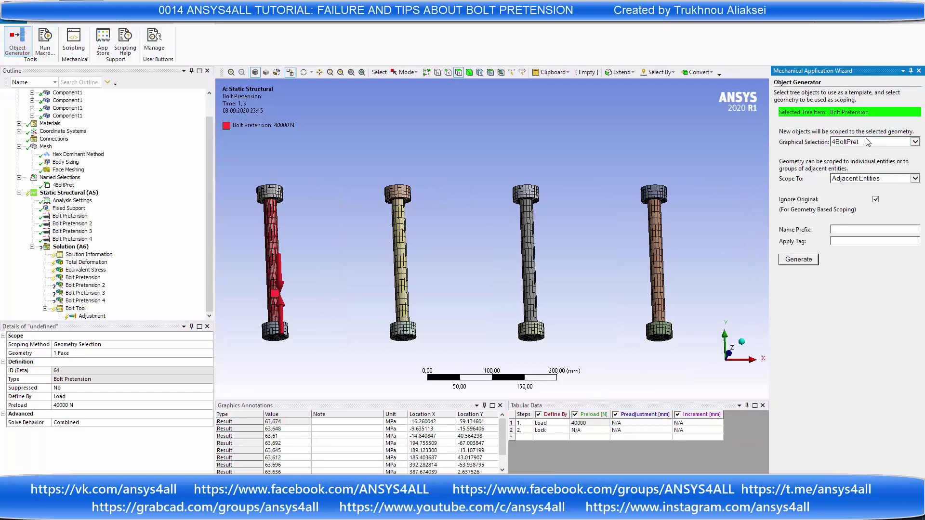
{"action": "left_click", "coordinate": [918, 71]}
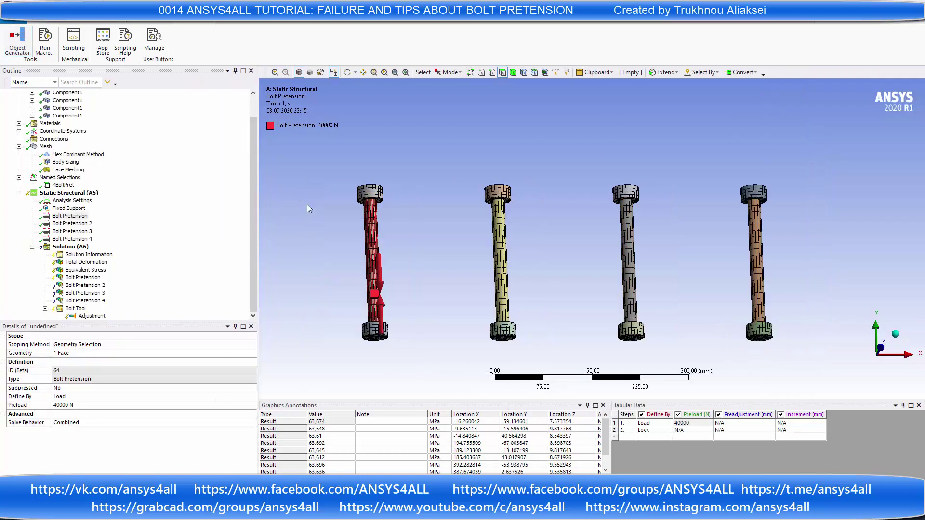
Step: Delete the four outdated bolt pretension results from the solution
{"action": "left_click", "coordinate": [83, 278]}
{"action": "left_click", "coordinate": [79, 301], "text": "shift"}
{"action": "key", "text": "Delete"}
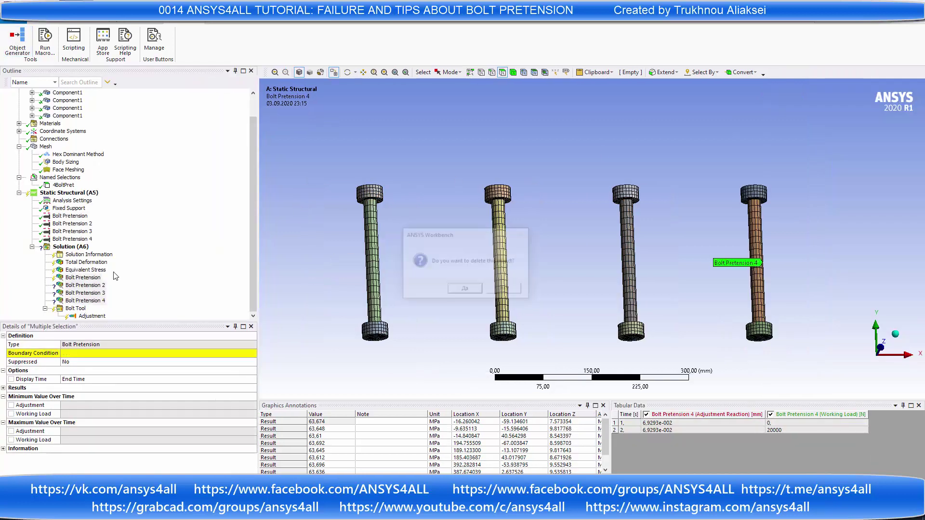
{"action": "key", "text": "Return"}
Step: Inspect the preload values of the regenerated bolt pretension loads
{"action": "left_click", "coordinate": [73, 246]}
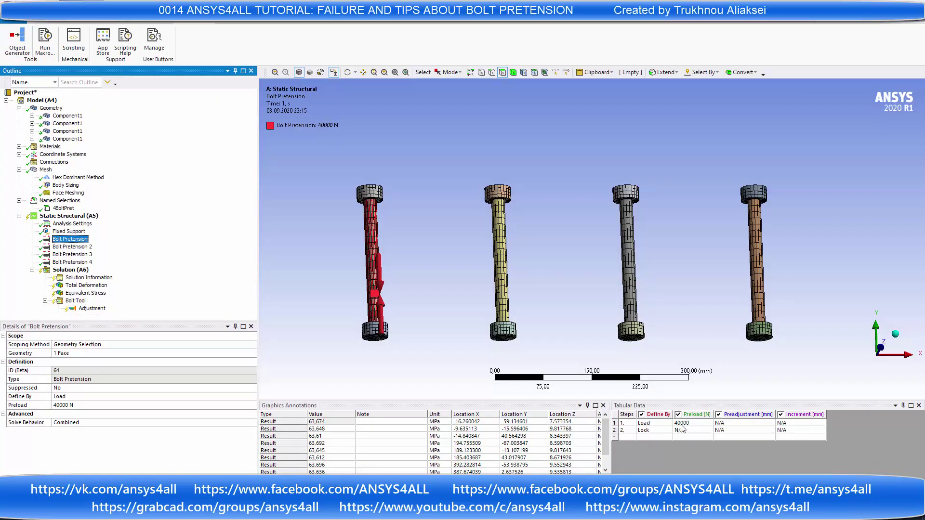
{"action": "key", "text": "Down"}
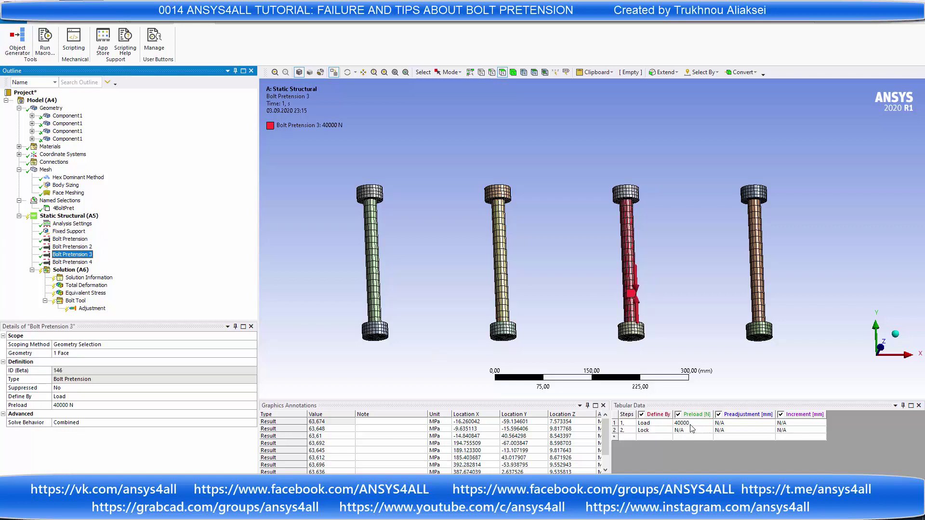
{"action": "key", "text": "Down"}
Step: Create bolt pretension results in the solution from the four regenerated loads and solve the study
{"action": "left_click", "coordinate": [73, 240]}
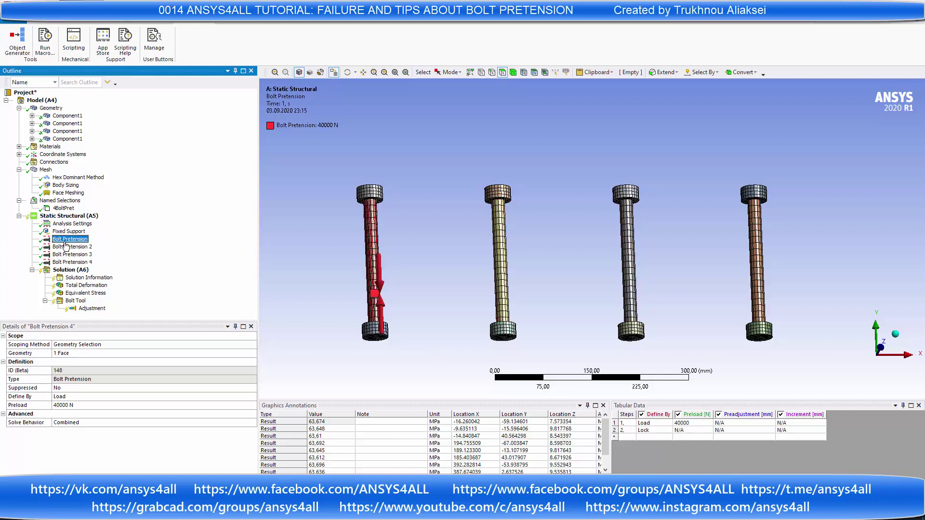
{"action": "left_click", "coordinate": [72, 262], "text": "shift"}
{"action": "left_click_drag", "start_coordinate": [72, 263], "coordinate": [67, 273]}
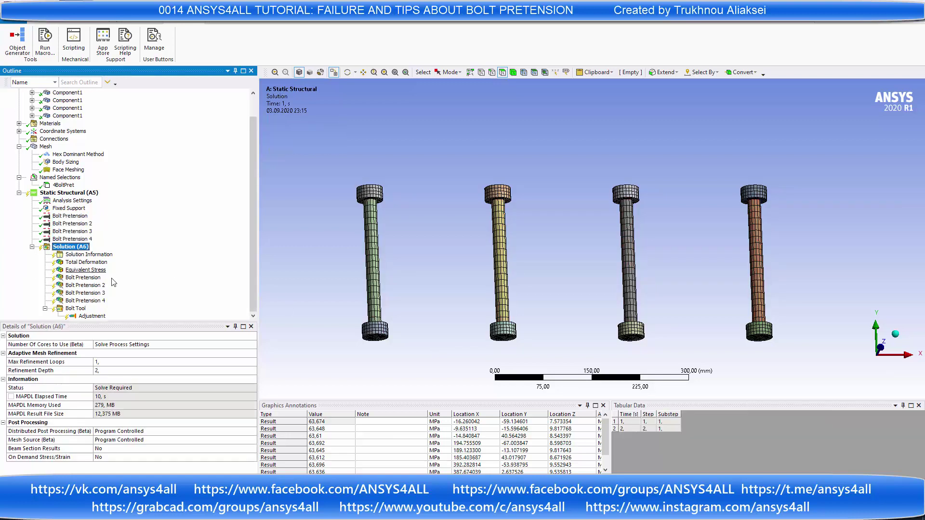
{"action": "scroll", "coordinate": [76, 48], "scroll_direction": "up", "scroll_amount": 4}
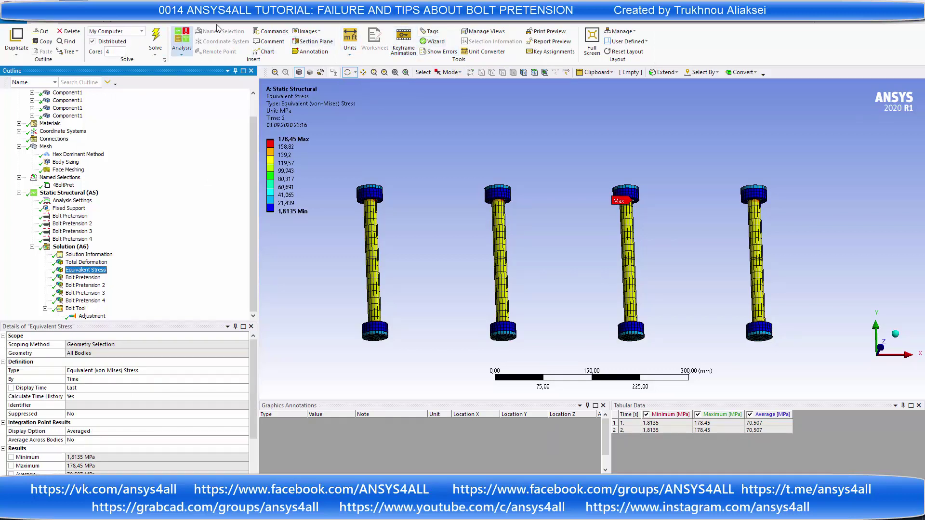
Step: Probe the equivalent stress at three points on each of the first three bolt shanks
{"action": "left_click", "coordinate": [82, 23]}
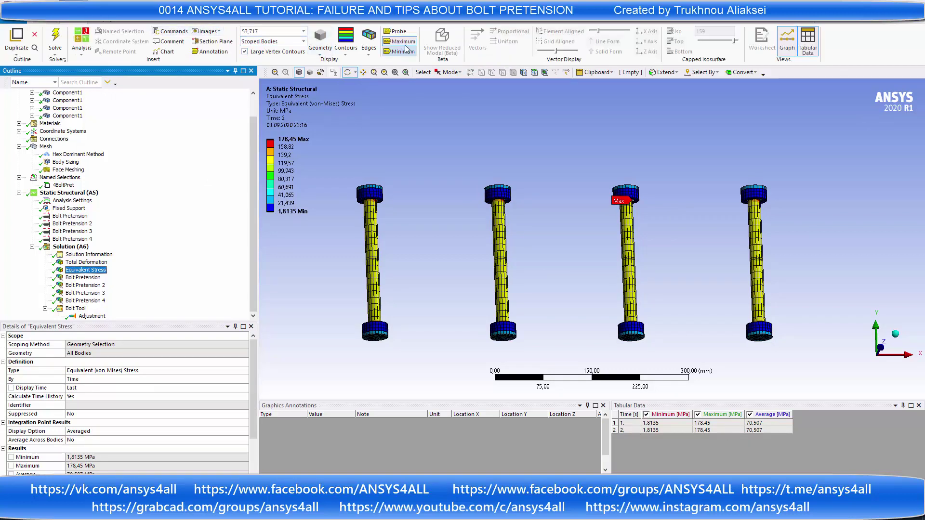
{"action": "left_click", "coordinate": [396, 31]}
{"action": "left_click", "coordinate": [373, 288]}
{"action": "left_click", "coordinate": [374, 271]}
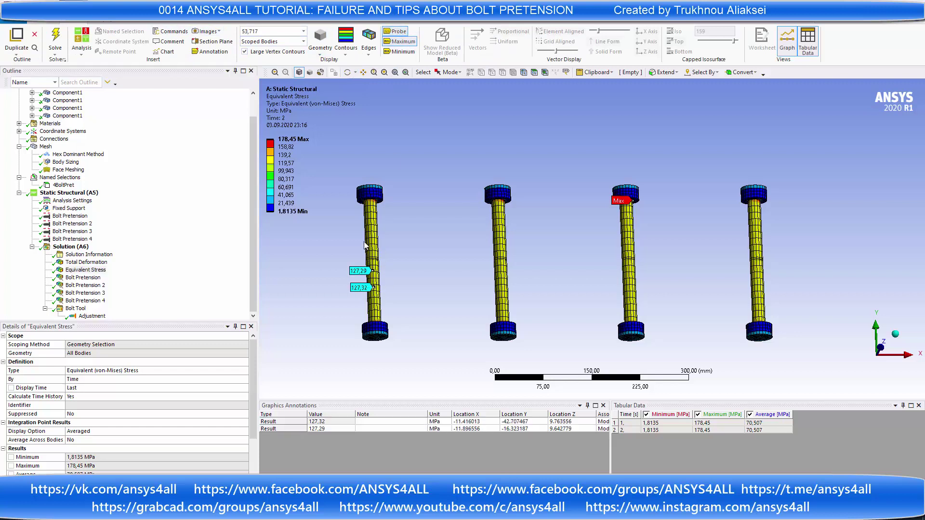
{"action": "left_click", "coordinate": [369, 229]}
{"action": "left_click", "coordinate": [499, 221]}
{"action": "left_click", "coordinate": [502, 247]}
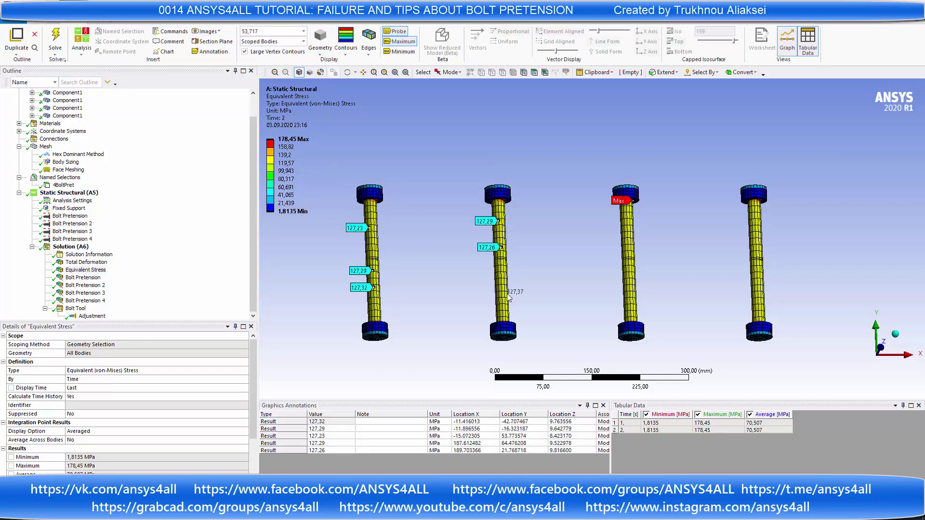
{"action": "left_click", "coordinate": [506, 293]}
{"action": "left_click", "coordinate": [629, 291]}
{"action": "left_click", "coordinate": [629, 262]}
{"action": "left_click", "coordinate": [629, 234]}
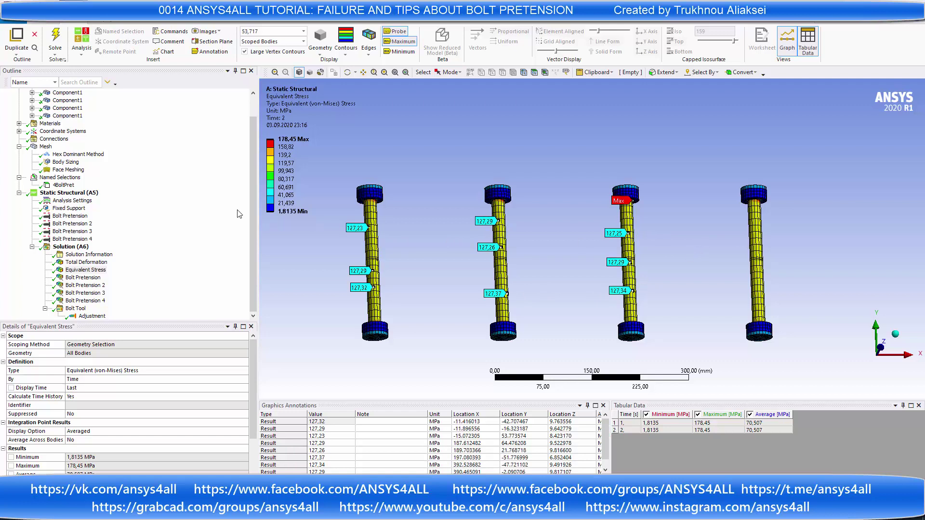
Step: Try to set the first-step preload of all four bolt pretension loads to 20000 N at once
{"action": "left_click", "coordinate": [86, 216]}
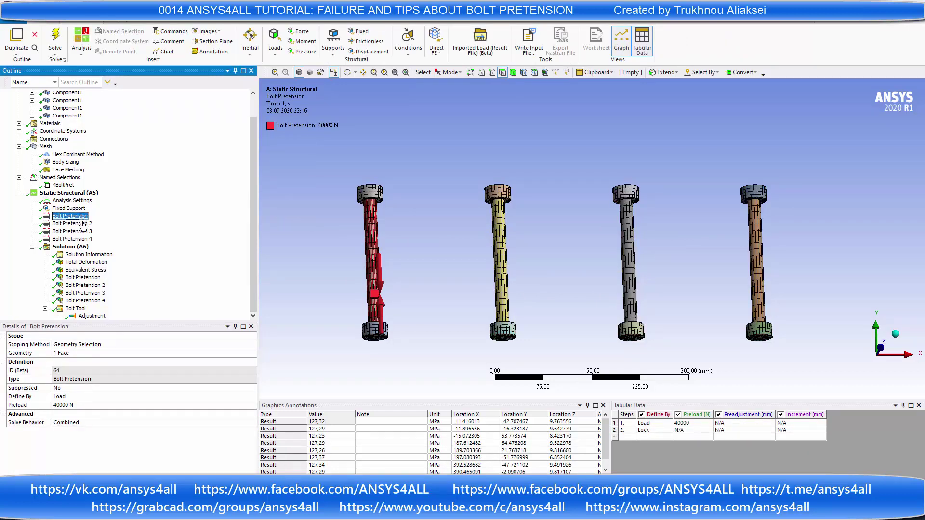
{"action": "left_click", "coordinate": [72, 239], "text": "shift"}
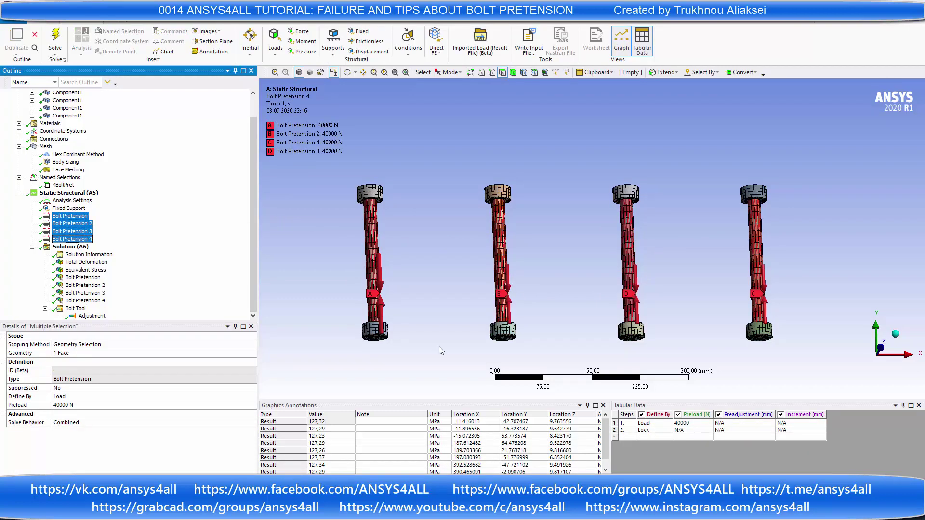
{"action": "left_click", "coordinate": [692, 425]}
{"action": "type", "text": "200"}
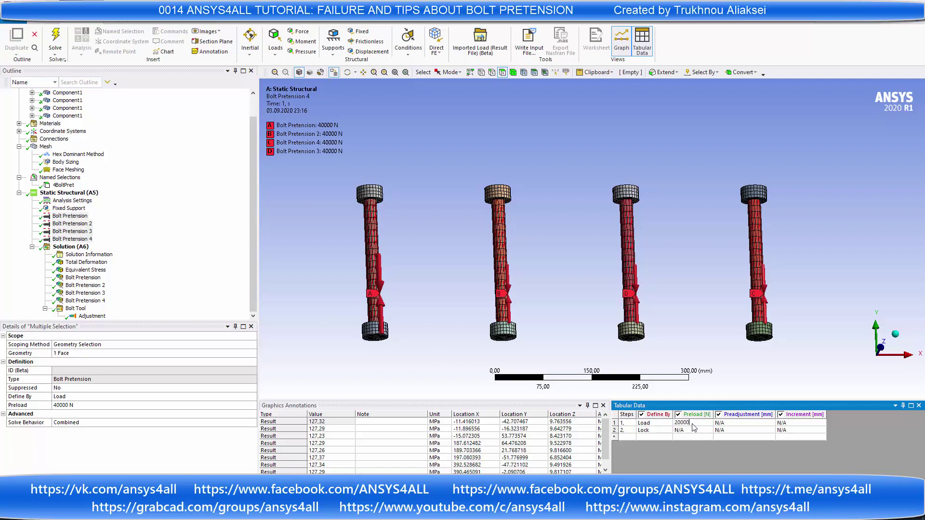
{"action": "key", "text": "Tab"}
Step: Check the preload of each bolt pretension load after the group edit
{"action": "left_click", "coordinate": [63, 215]}
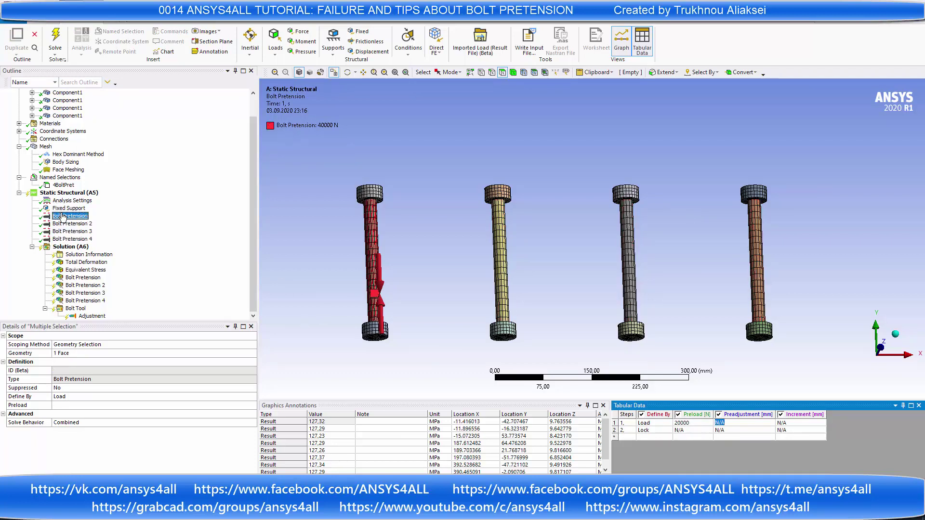
{"action": "left_click", "coordinate": [67, 224]}
{"action": "left_click", "coordinate": [71, 231]}
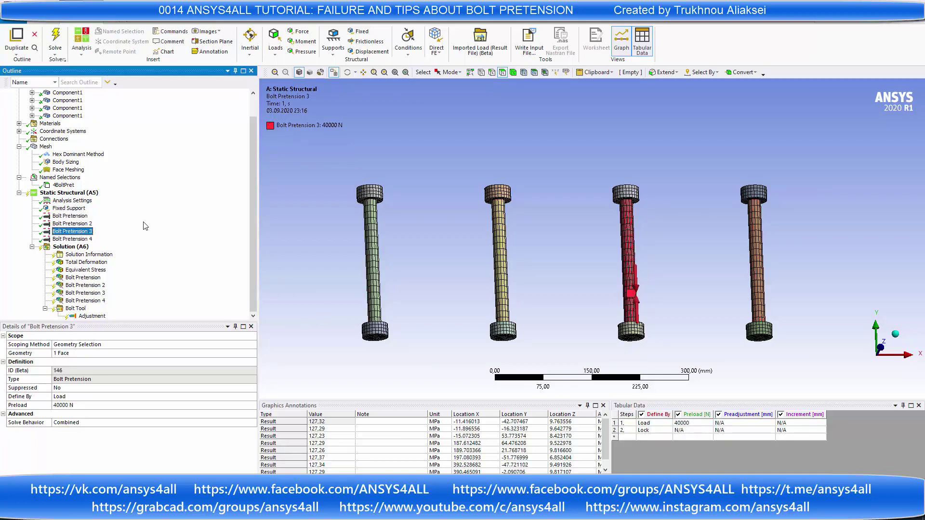
{"action": "left_click", "coordinate": [71, 239]}
Step: Set the first-step preload of Bolt Pretension 4 to 40000 N
{"action": "double_click", "coordinate": [687, 423]}
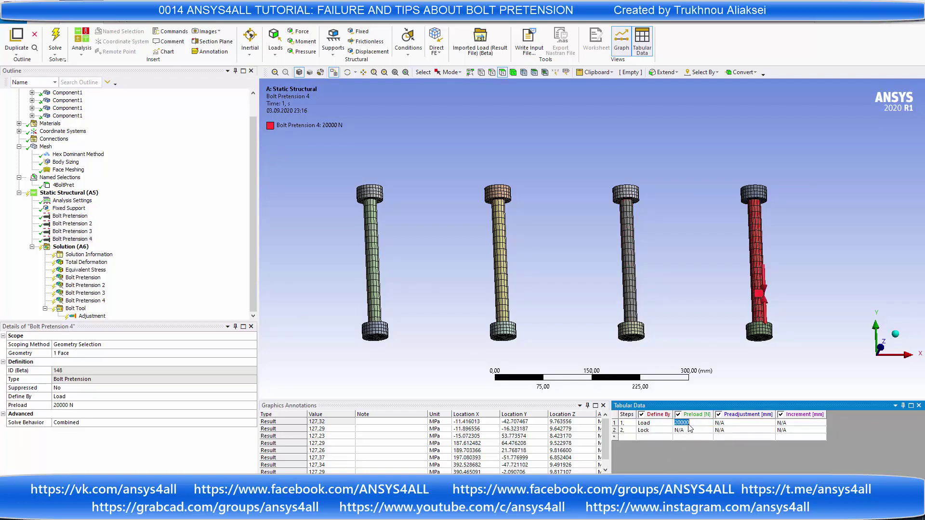
{"action": "key", "text": "BackSpace"}
{"action": "key", "text": "Return"}
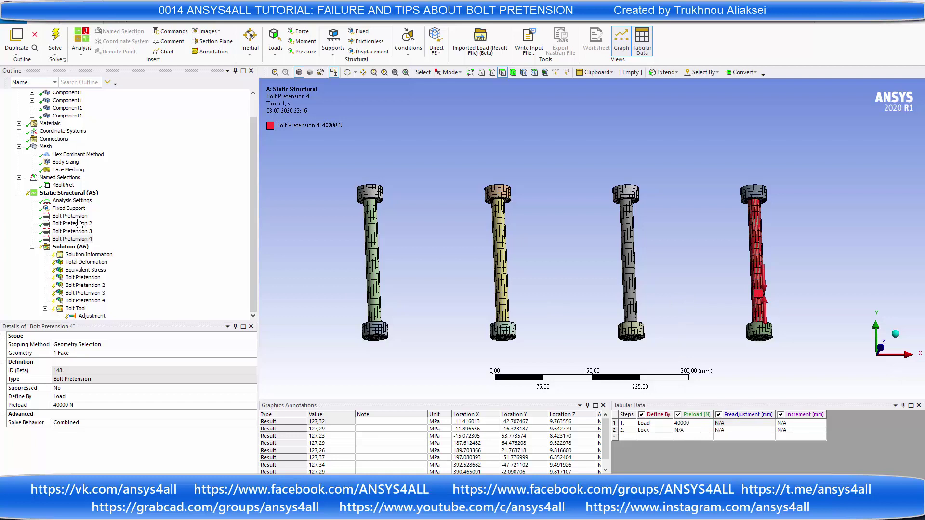
Step: Compare the preload values of the four bolt pretension loads one by one
{"action": "left_click", "coordinate": [72, 215]}
{"action": "key", "text": "Down"}
{"action": "key", "text": "Down"}
{"action": "key", "text": "Down"}
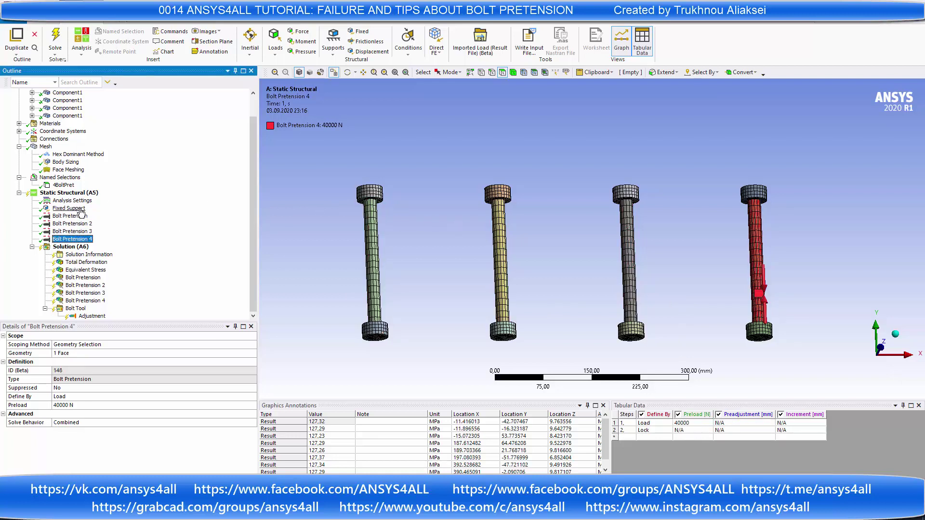
Step: Set the shared Preload property of all four bolt pretension loads to 20000 N in their multiple-selection details
{"action": "left_click", "coordinate": [70, 216], "text": "shift"}
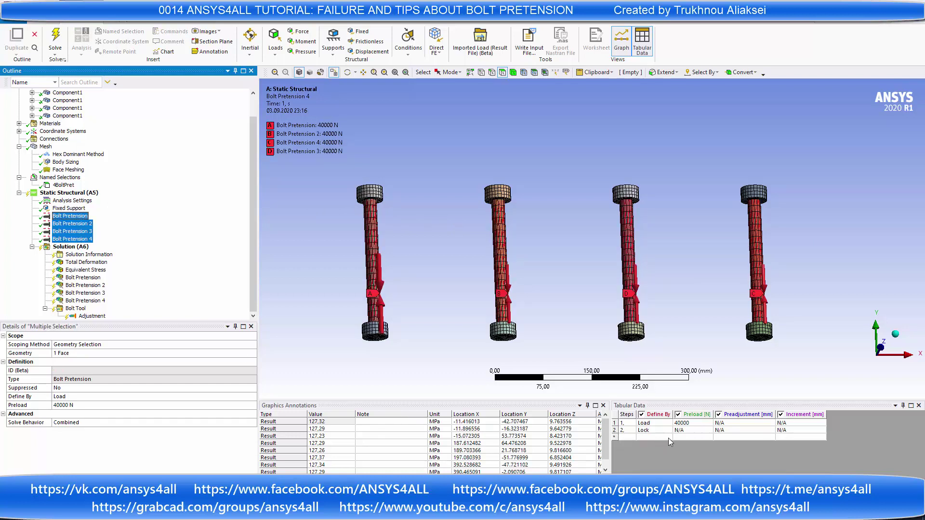
{"action": "left_click", "coordinate": [689, 424]}
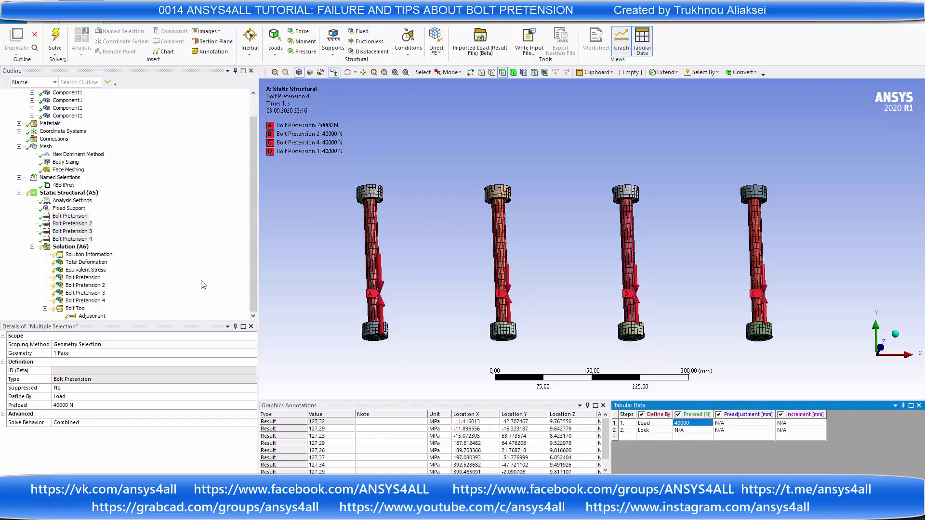
{"action": "left_click", "coordinate": [70, 216]}
{"action": "left_click", "coordinate": [71, 239], "text": "shift"}
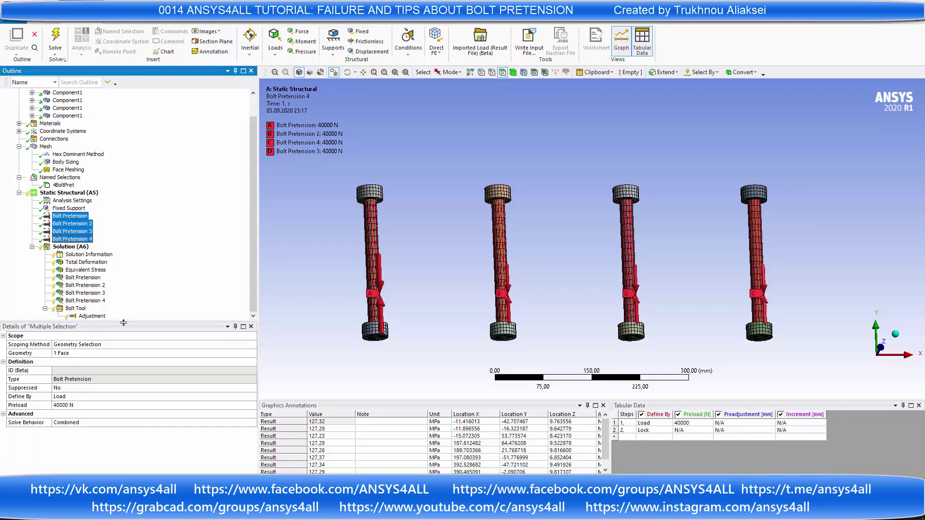
{"action": "left_click", "coordinate": [96, 405]}
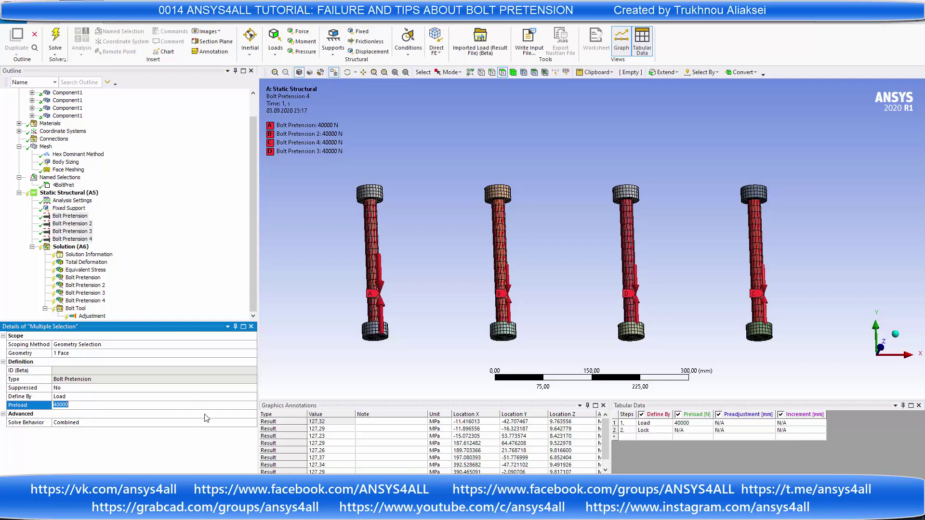
{"action": "type", "text": "20"}
{"action": "key", "text": "Return"}
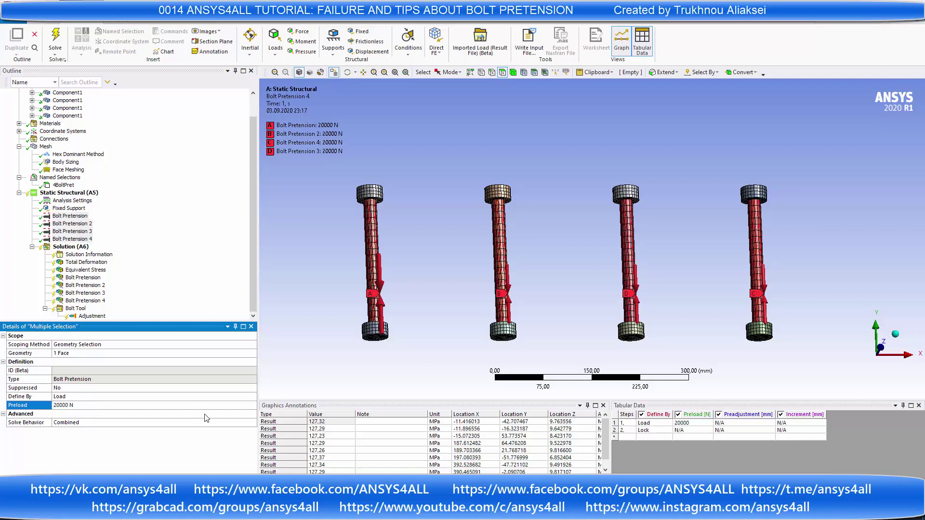
Step: Check the preload of each bolt pretension load individually, from Bolt Pretension through Bolt Pretension 4
{"action": "left_click", "coordinate": [187, 295]}
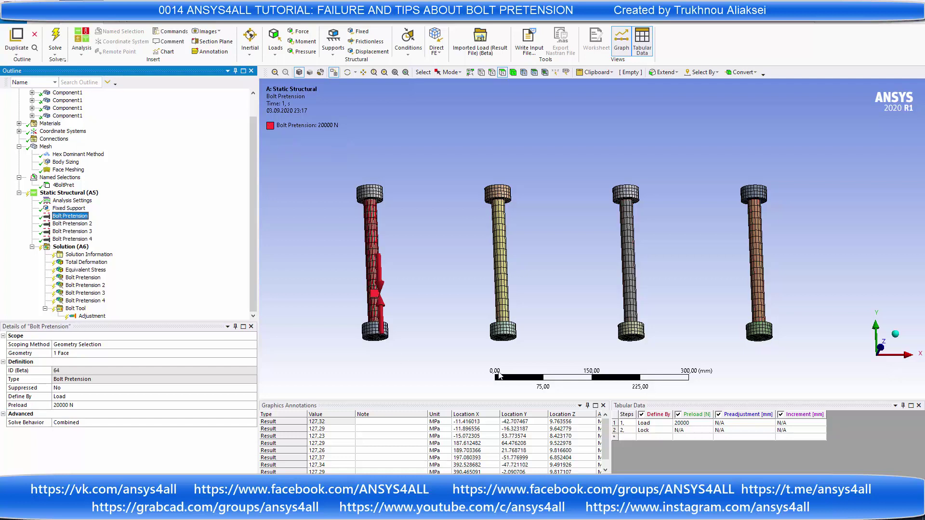
{"action": "key", "text": "Down"}
{"action": "key", "text": "Down"}
{"action": "key", "text": "Down"}
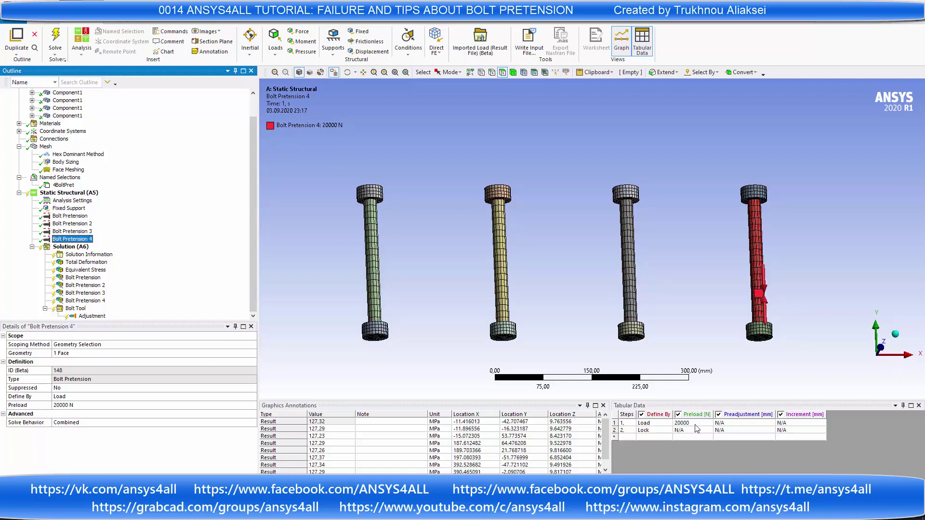
Step: Solve the static structural analysis with the new preloads and display the Equivalent Stress result
{"action": "left_click", "coordinate": [55, 48]}
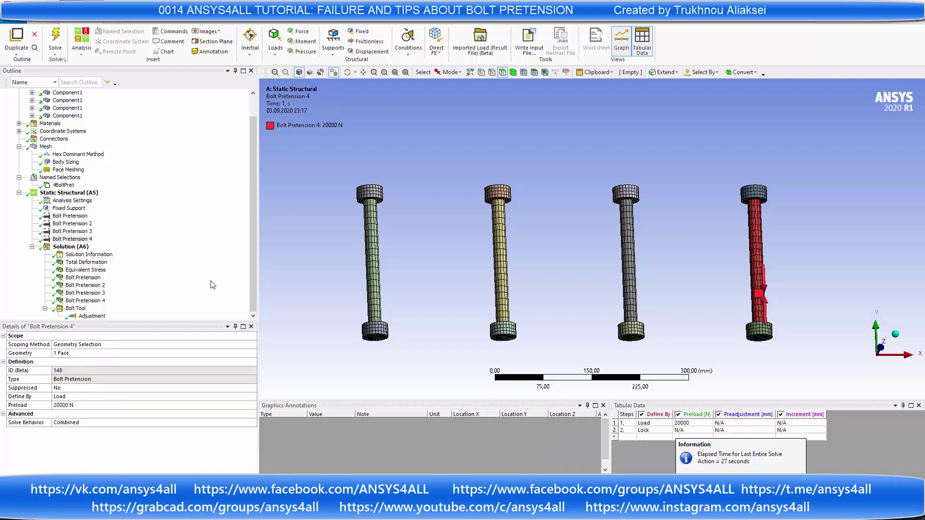
{"action": "left_click", "coordinate": [93, 271]}
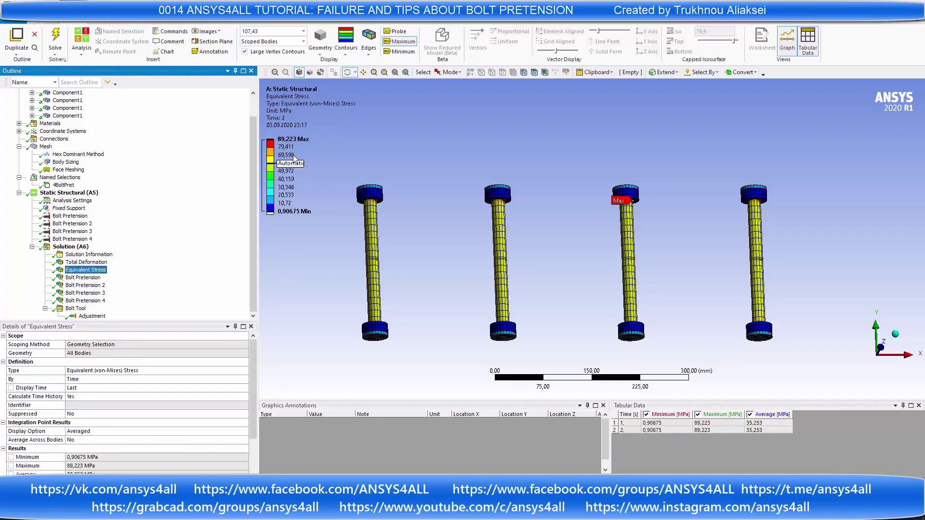
Step: Probe the equivalent stress at three points on the first bolt's shank and two points each on the second and third
{"action": "left_click", "coordinate": [396, 31]}
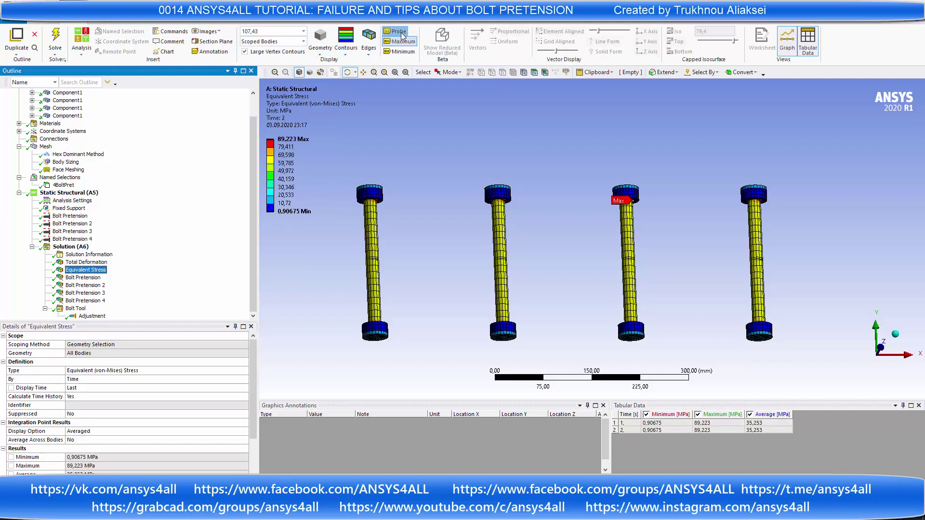
{"action": "left_click", "coordinate": [369, 290]}
{"action": "left_click", "coordinate": [372, 266]}
{"action": "left_click", "coordinate": [374, 234]}
{"action": "left_click", "coordinate": [503, 293]}
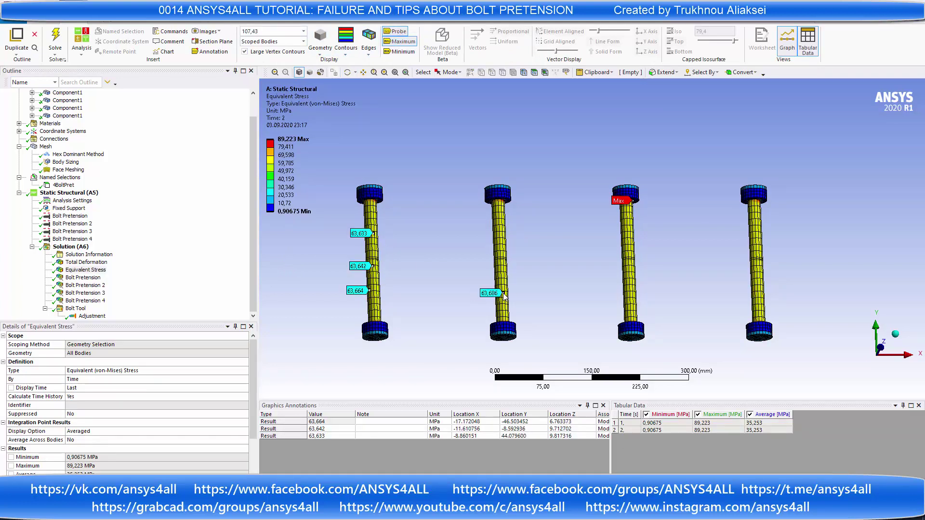
{"action": "left_click", "coordinate": [504, 221]}
{"action": "left_click", "coordinate": [629, 233]}
{"action": "left_click", "coordinate": [634, 300]}
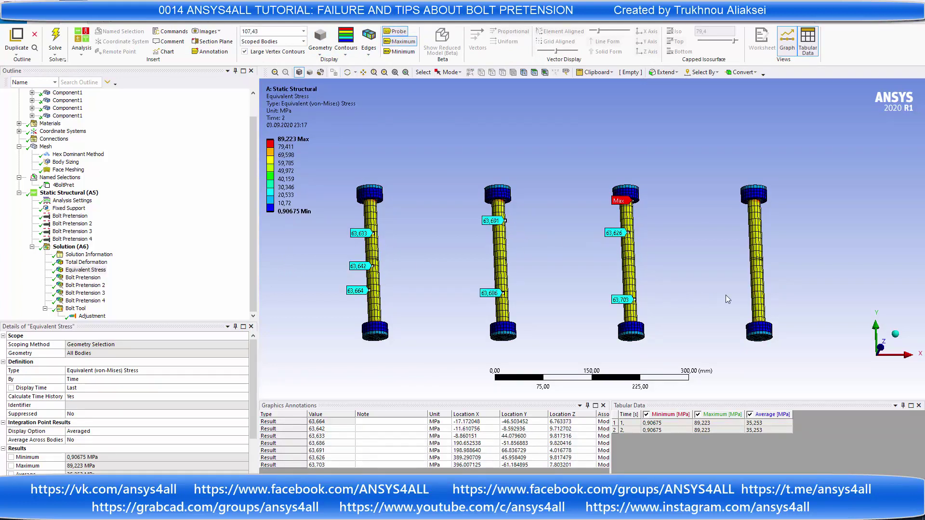